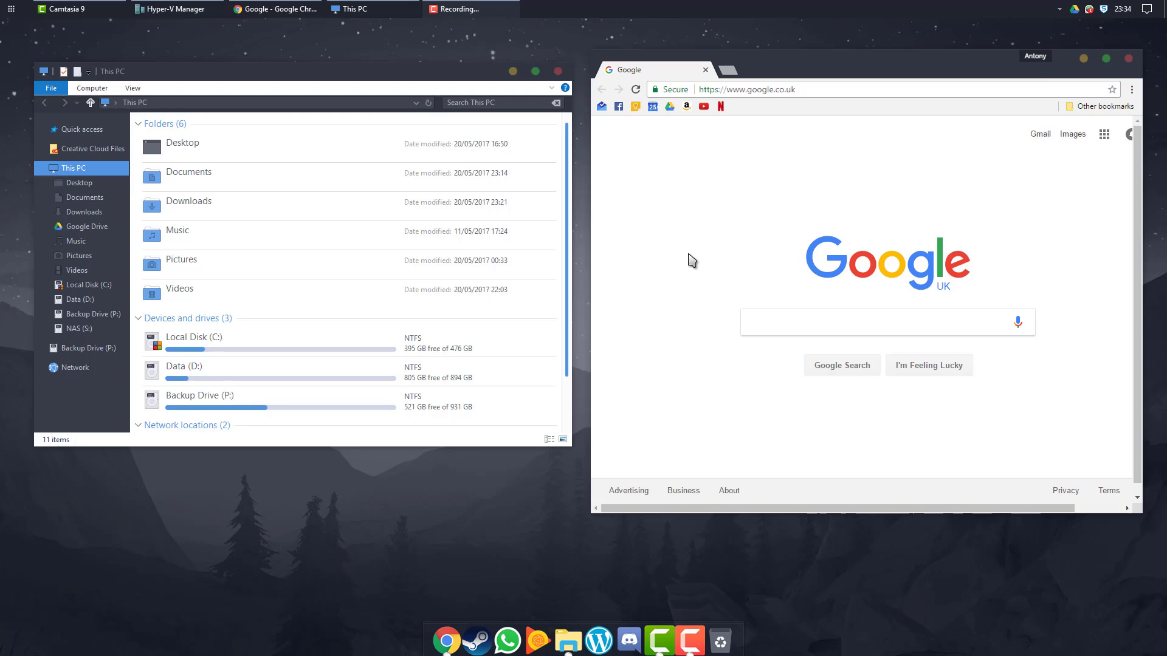
mouse_move(955, 57)
left_mouse_down()
mouse_move(913, 62)
mouse_move(972, 64)
left_mouse_up()
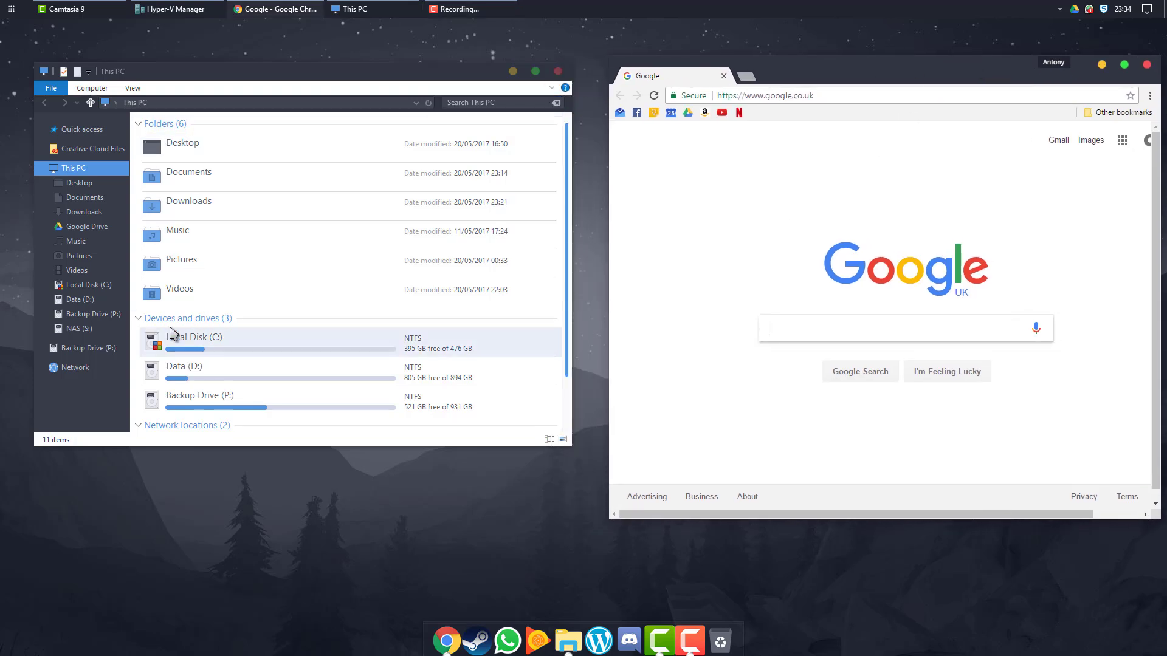
scroll(212, 356, "down", 3)
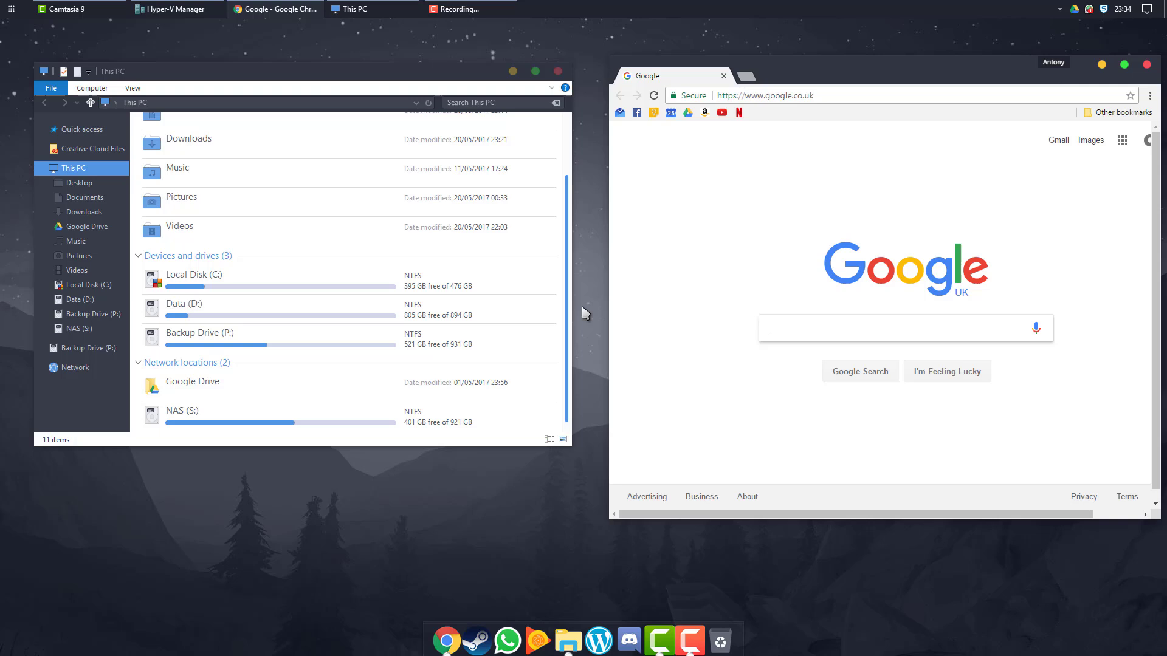
scroll(565, 310, "up", 3)
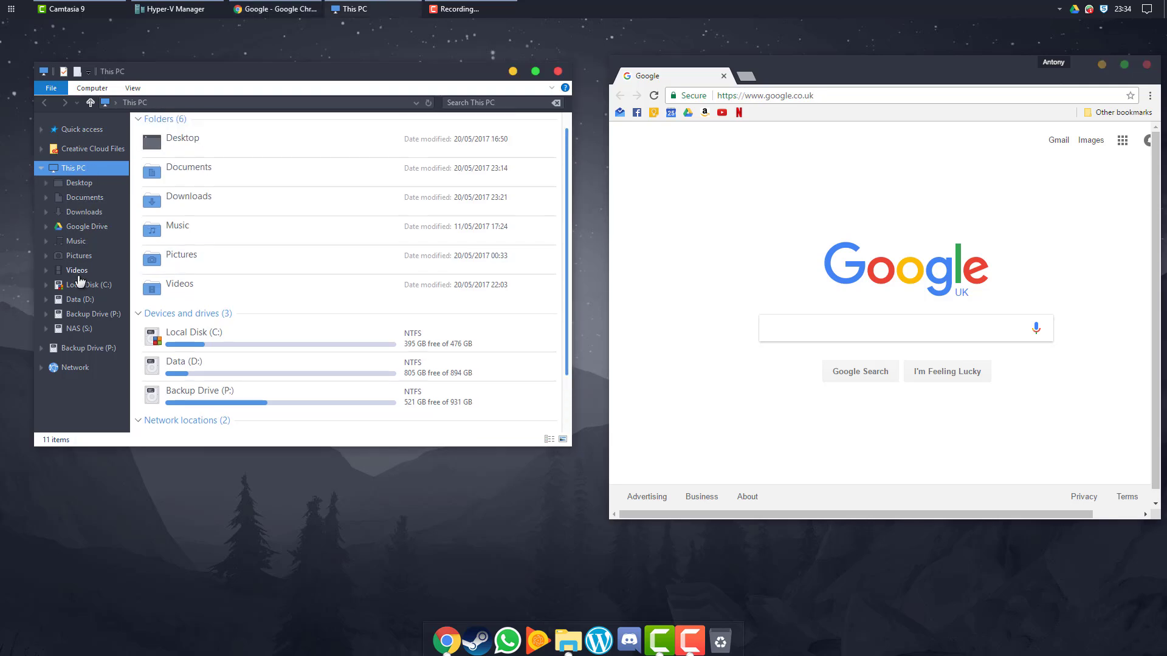
left_click(10, 9)
left_click(586, 34)
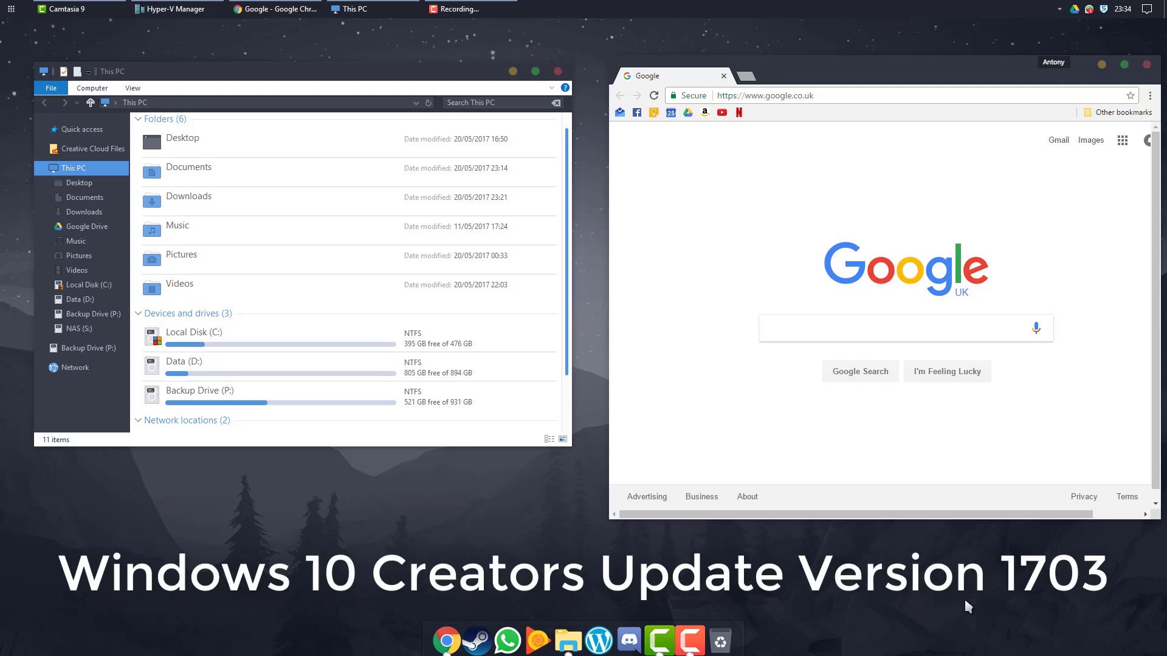
Check the installed Windows edition, version and build on the system's About page, and close Settings.
right_click(6, 14)
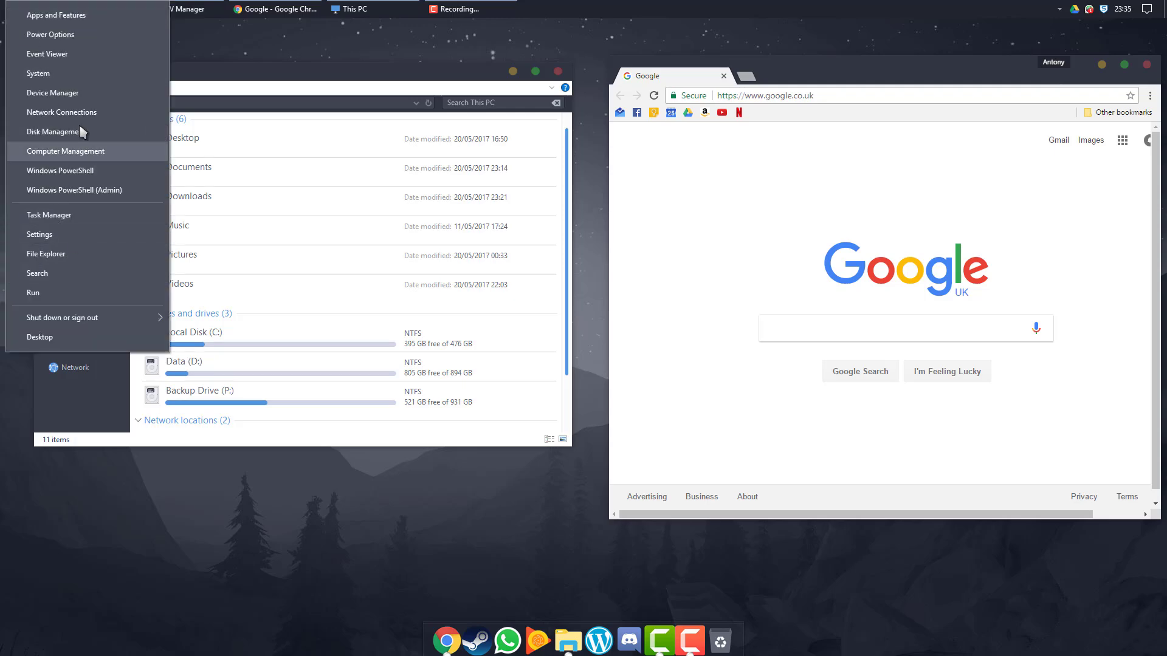
left_click(49, 74)
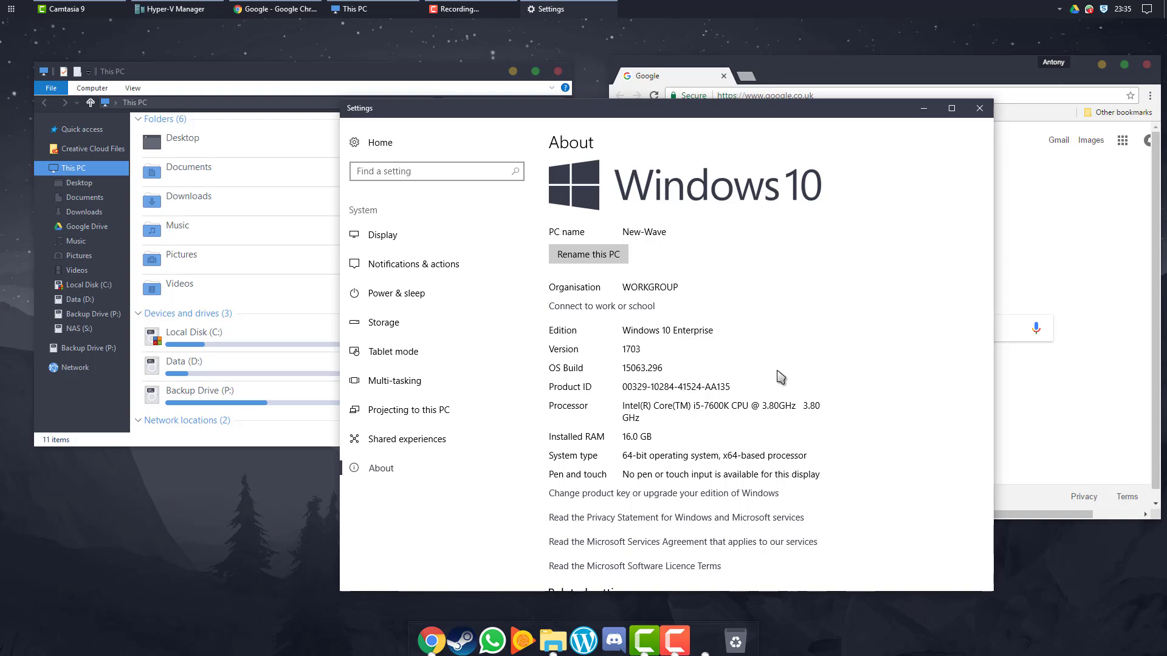
left_click(979, 108)
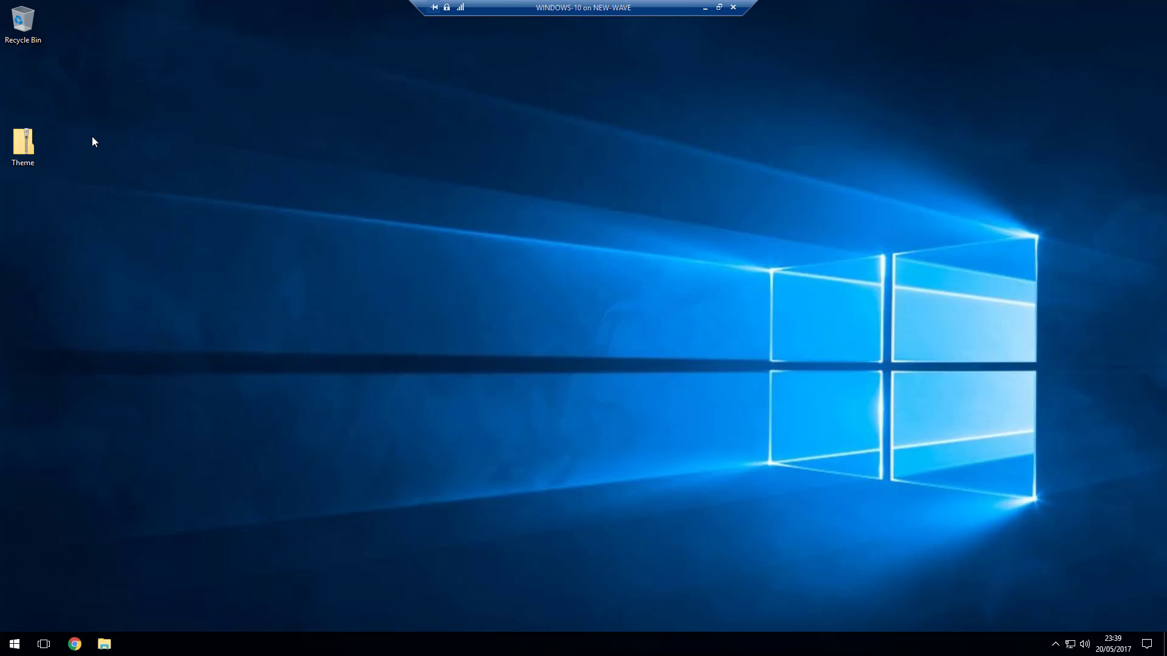
Extract the zipped Theme archive into a Theme folder on the desktop, without showing the extracted files when complete.
right_click(31, 156)
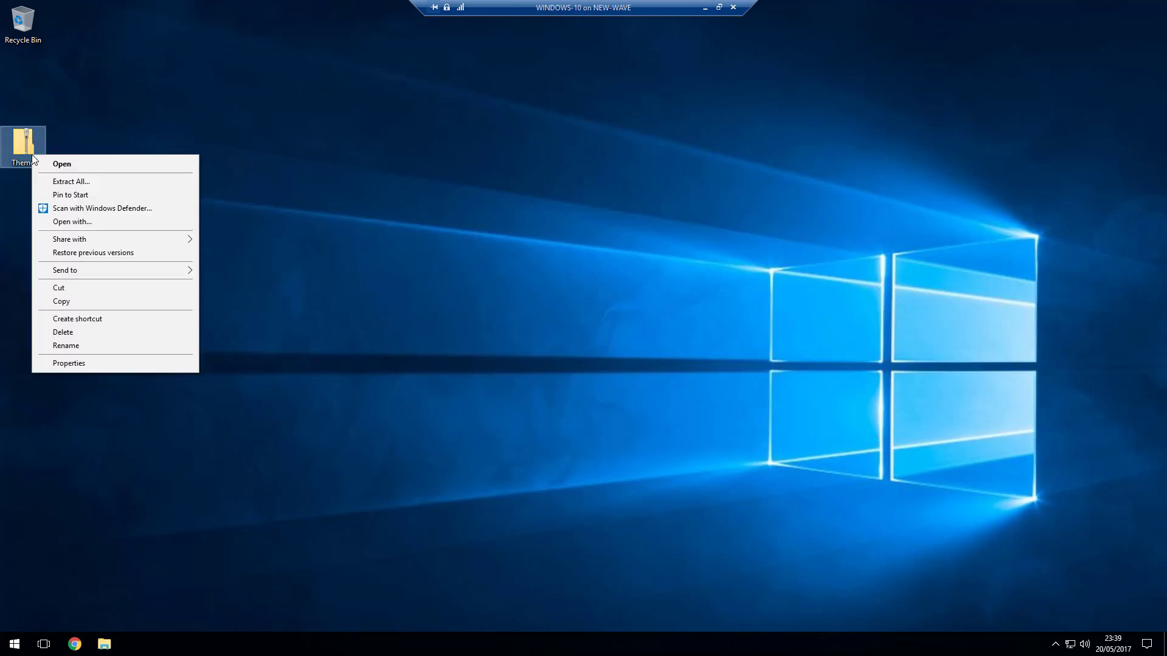
left_click(79, 181)
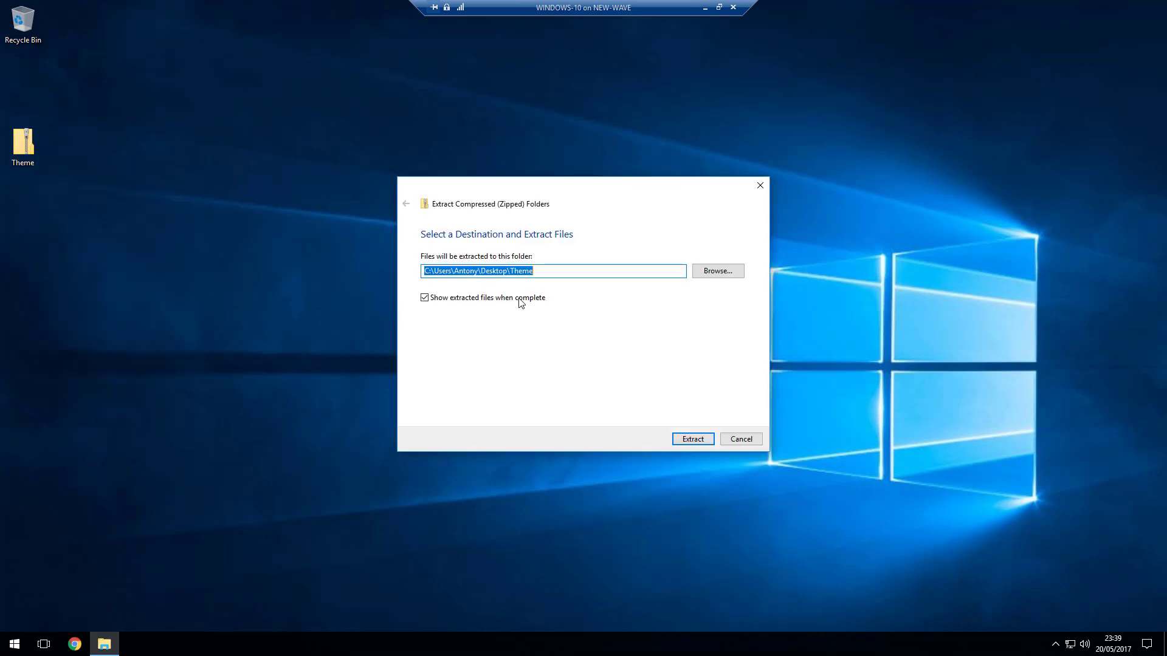
left_click(694, 442)
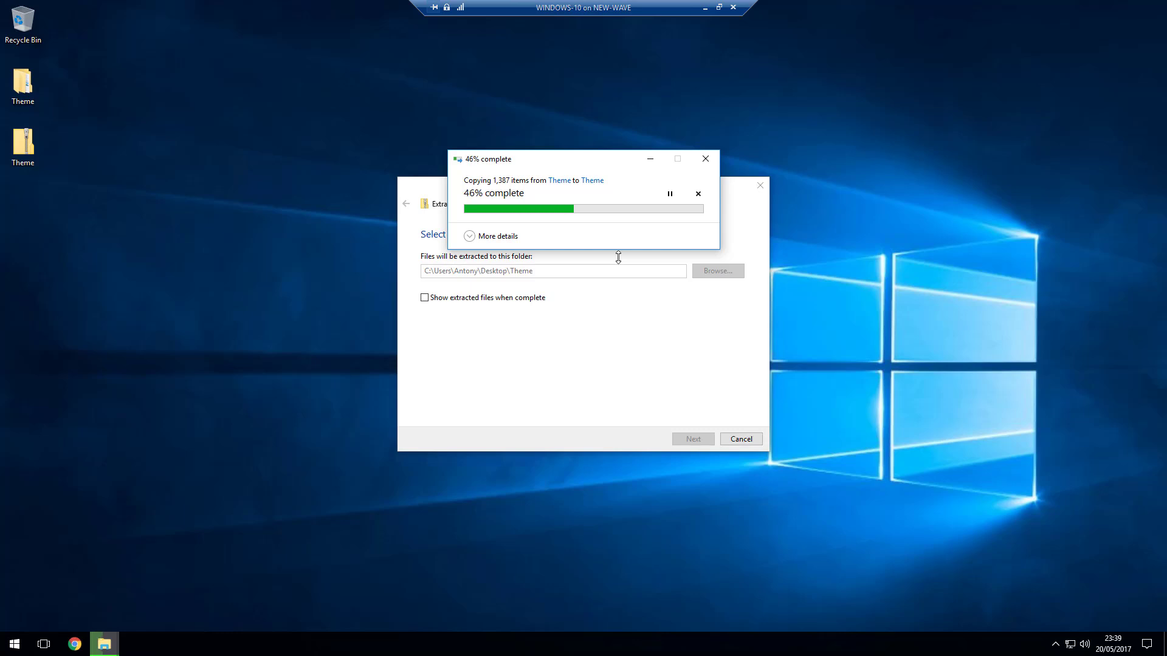
left_click(761, 193)
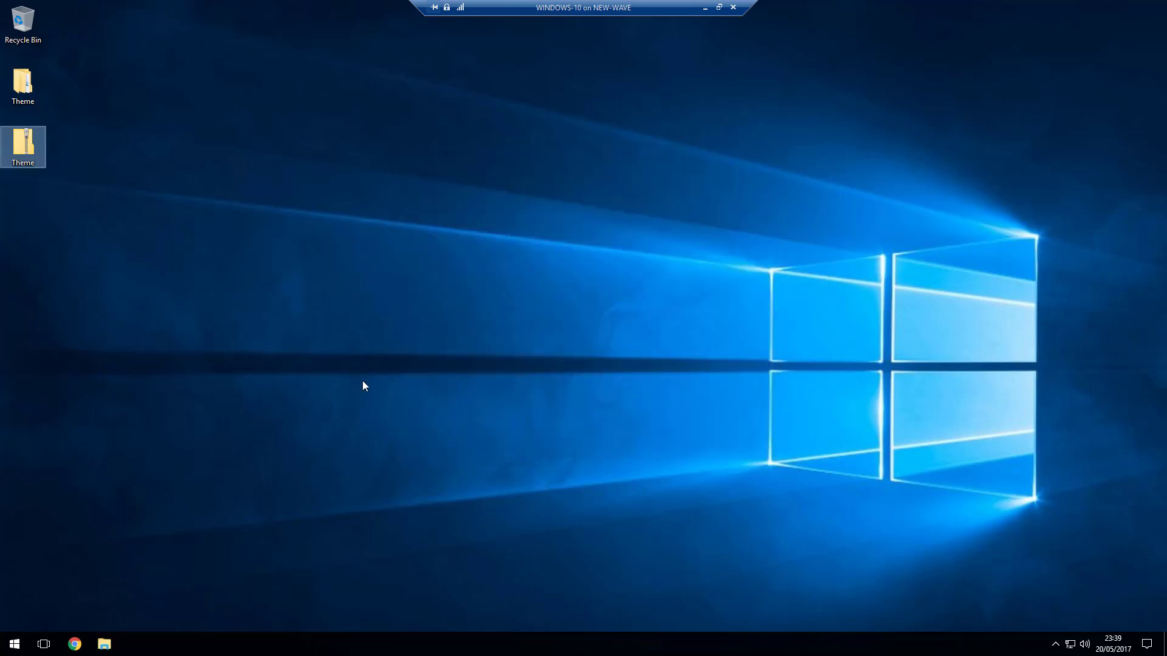
Search for "rest", view the restore point settings under System Protection, and close them without changes.
left_click(15, 644)
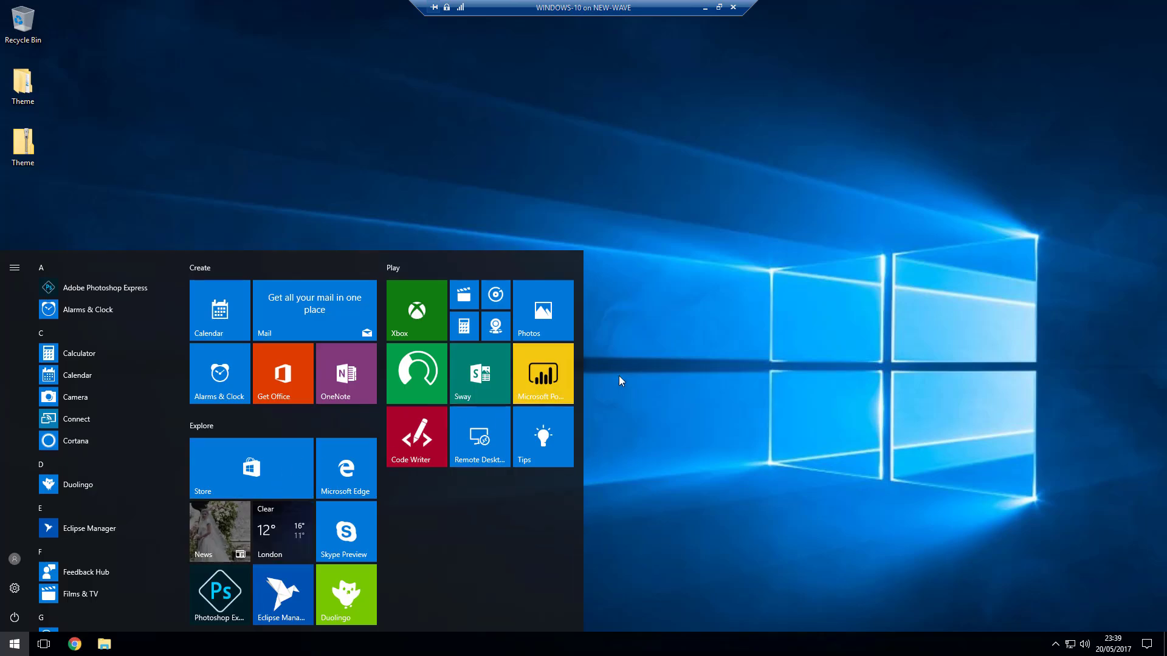
type("rest")
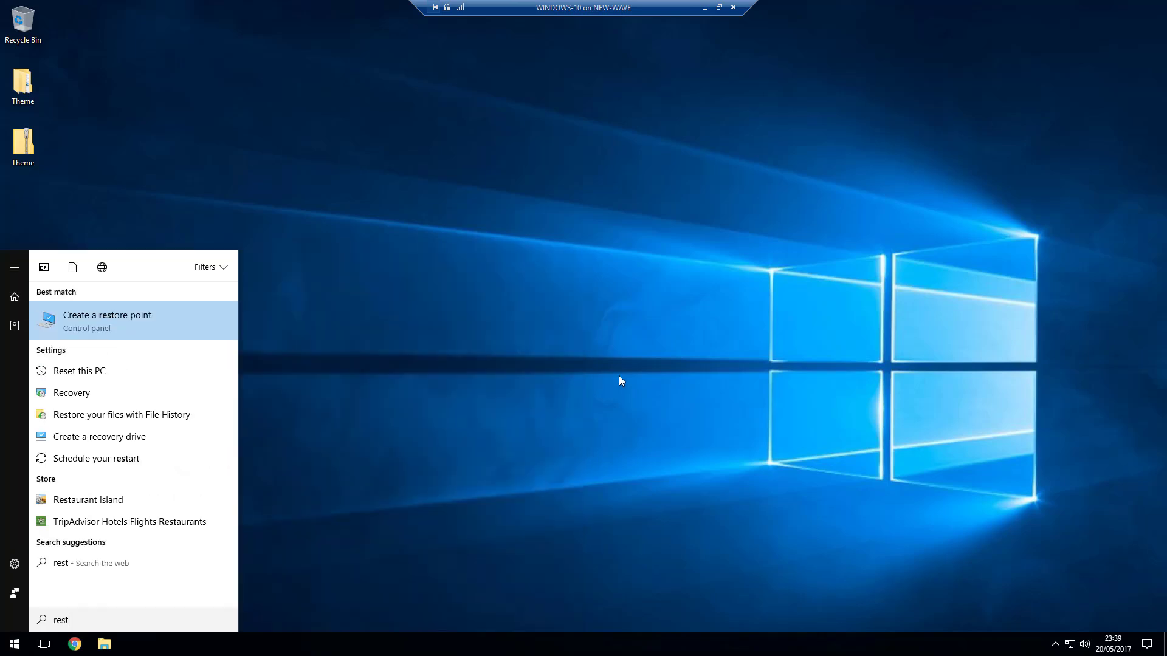
key("Return")
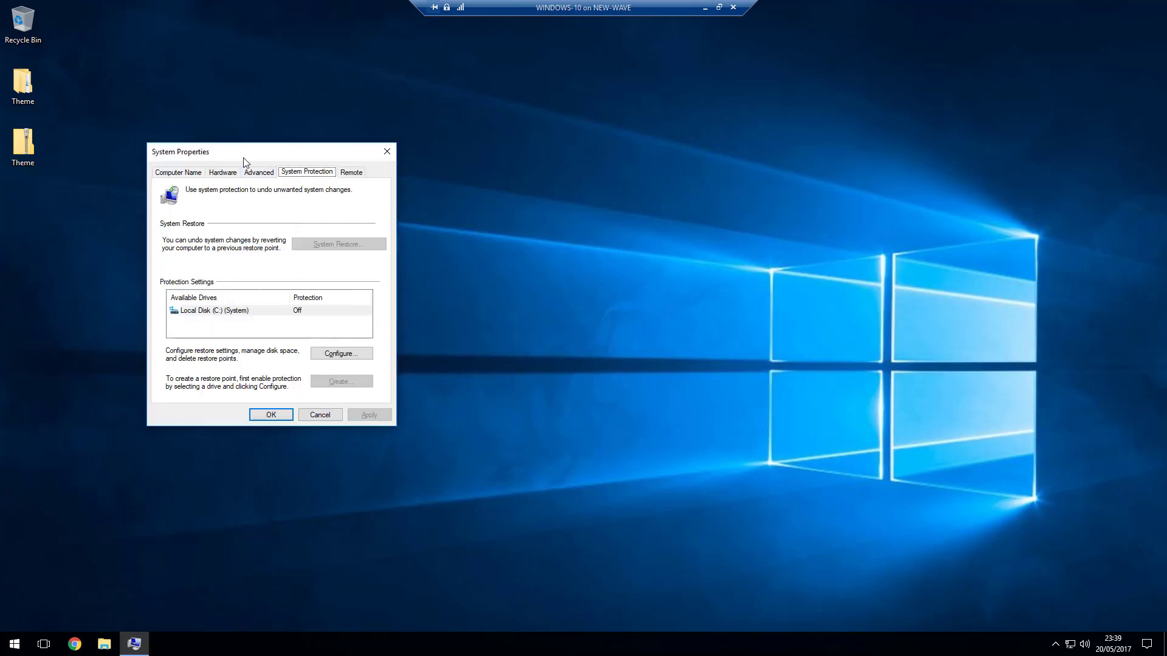
left_click_drag(243, 153, 402, 150)
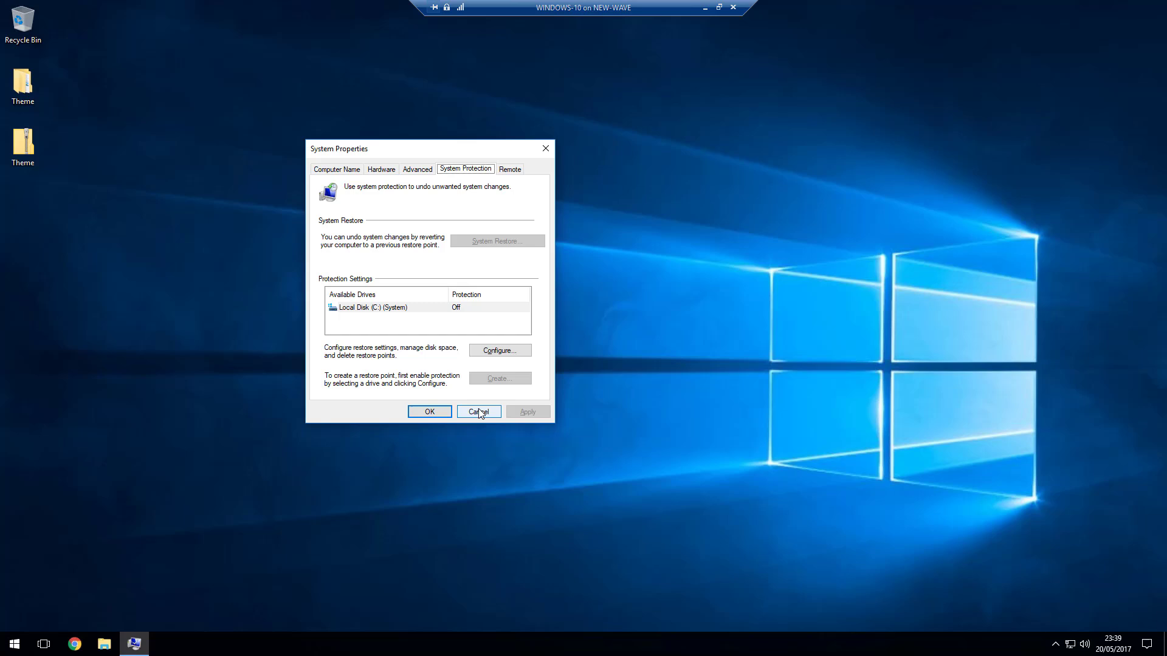
left_click(479, 412)
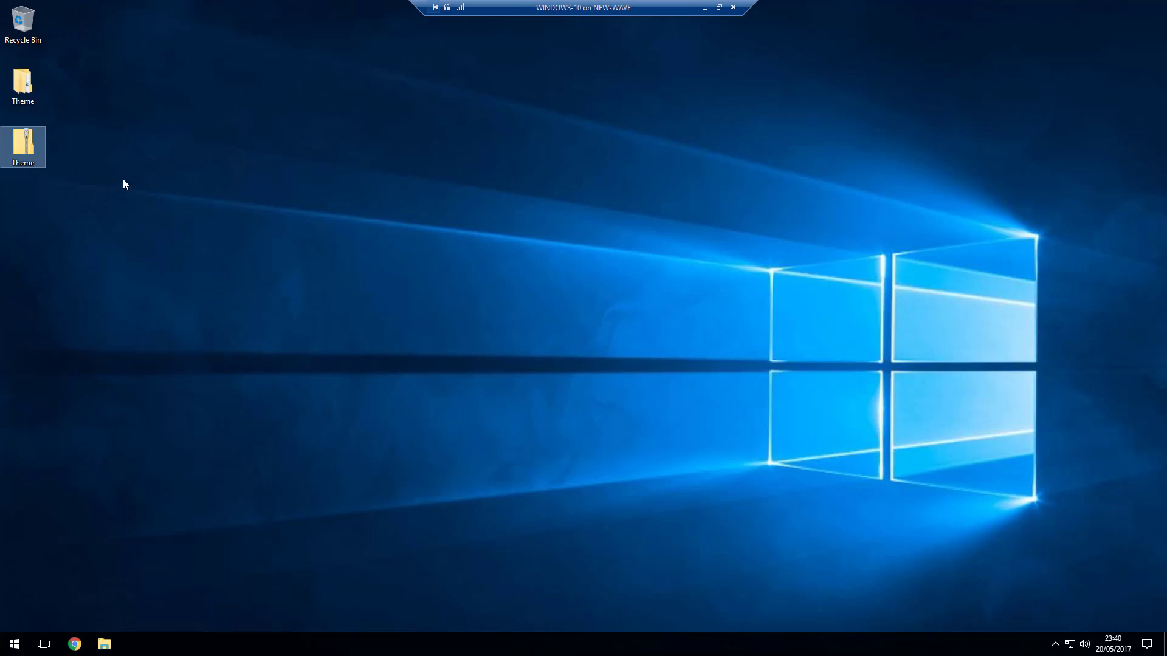
Open the extracted Theme folder, run UltraUXThemePatcher 3.2.1 and allow it to make changes to the device.
key("Up")
key("Return")
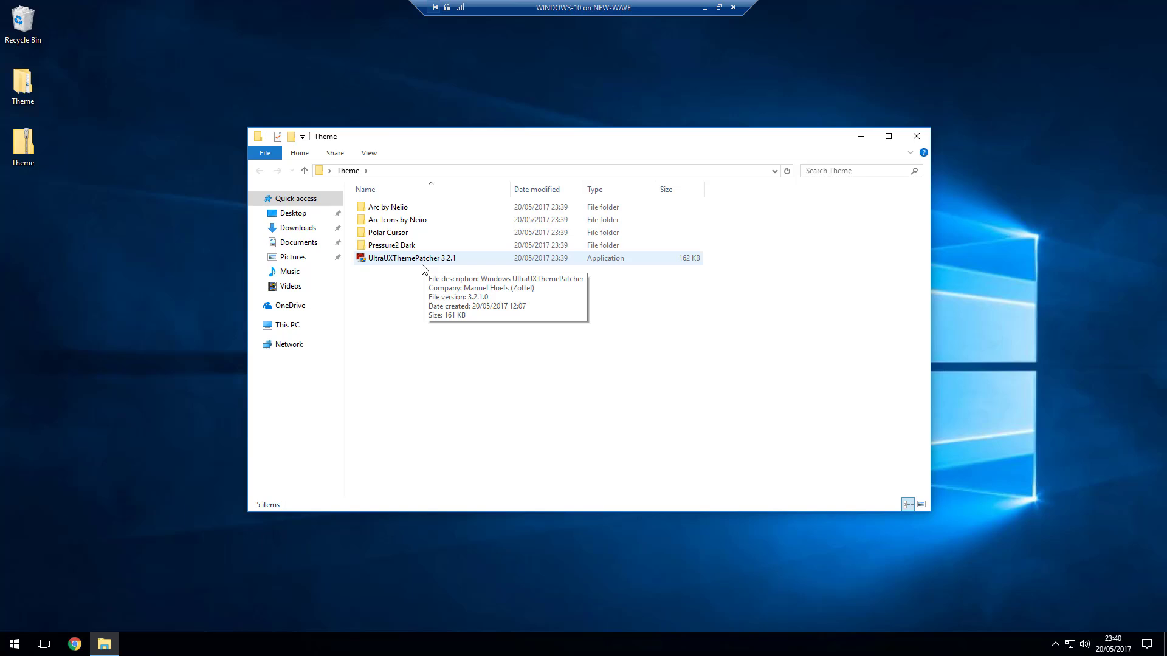
double_click(423, 265)
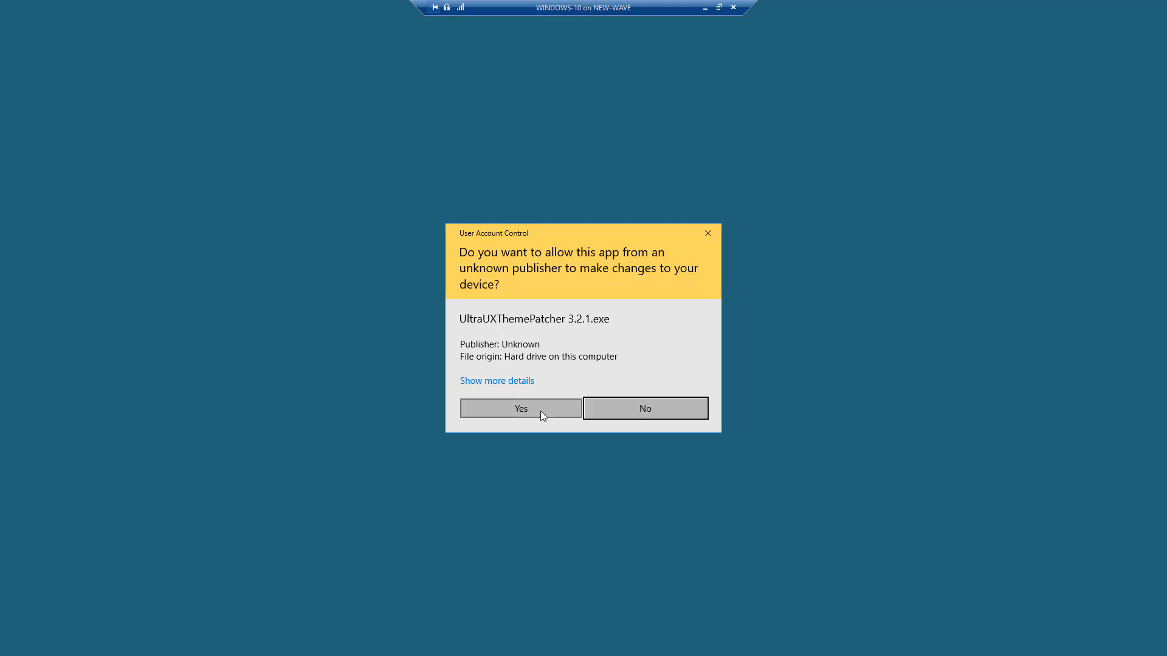
left_click(541, 411)
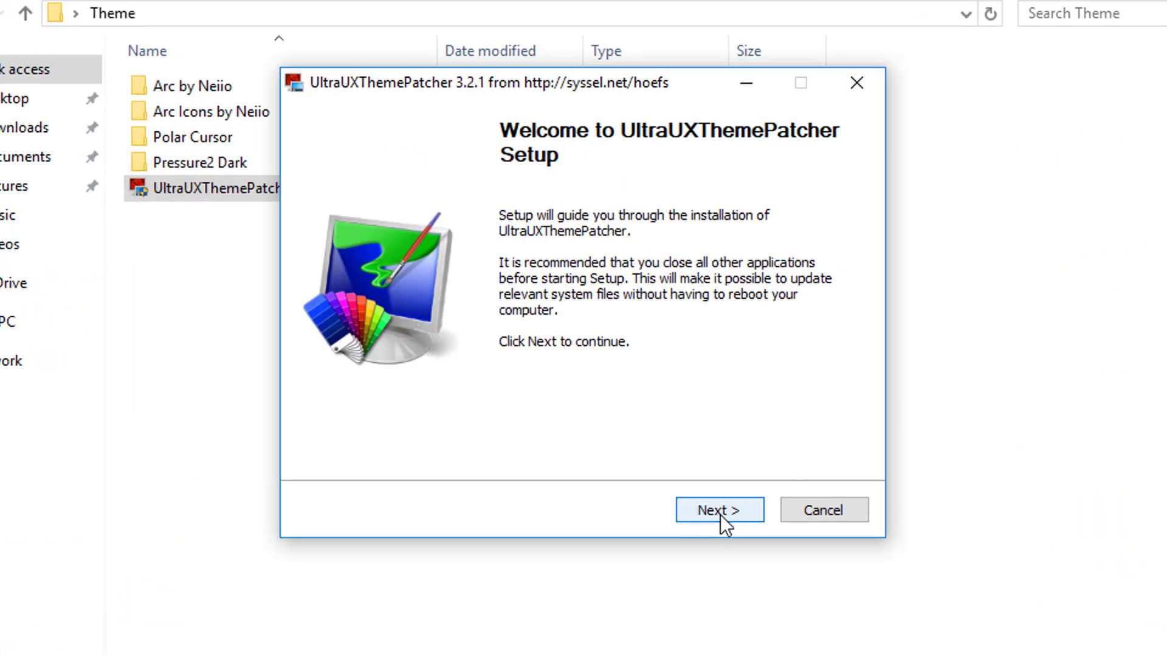
Accept both licence agreements of UltraUXThemePatcher and install it to patch the system's theme files.
left_click(720, 515)
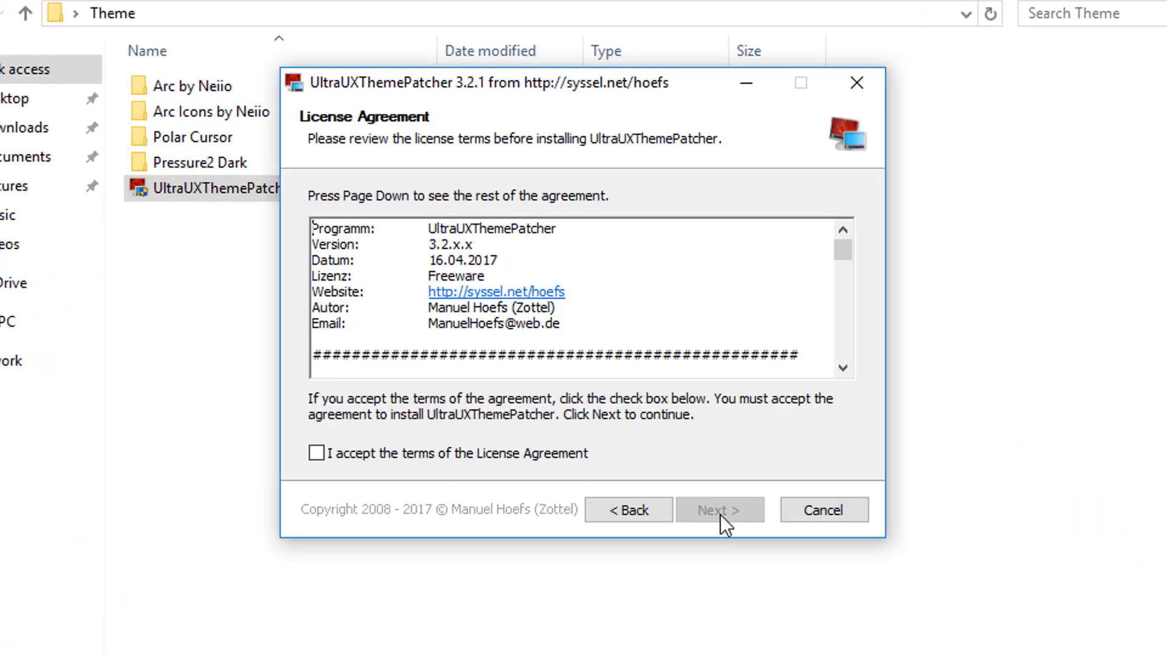
left_click(377, 456)
left_click(728, 516)
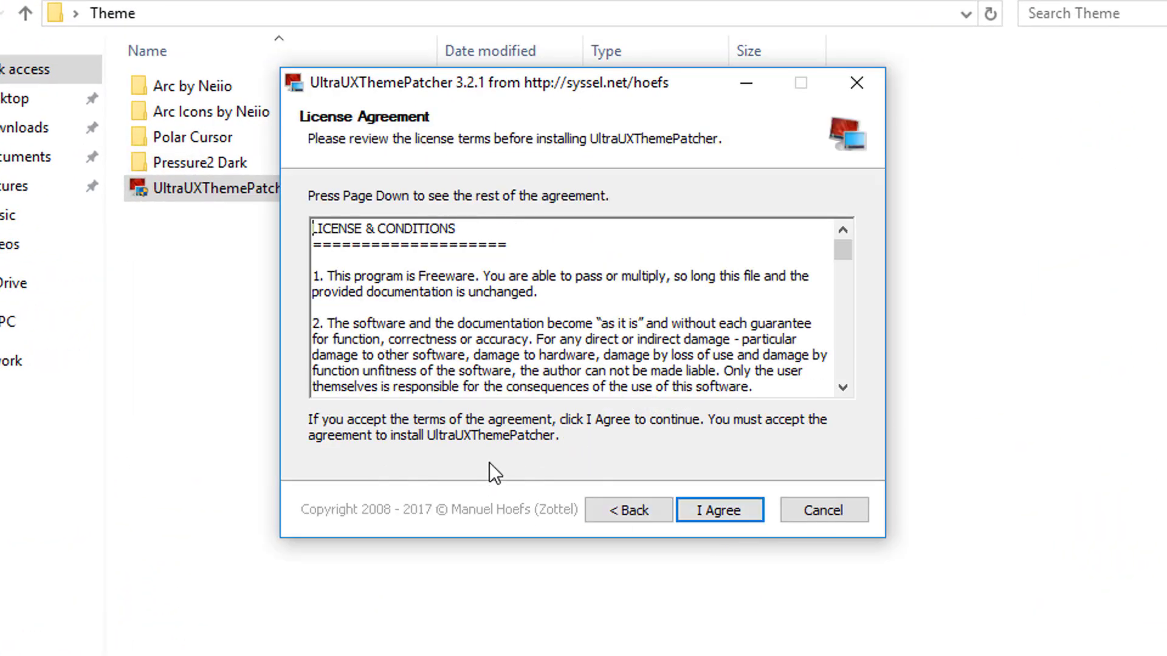
left_click(747, 511)
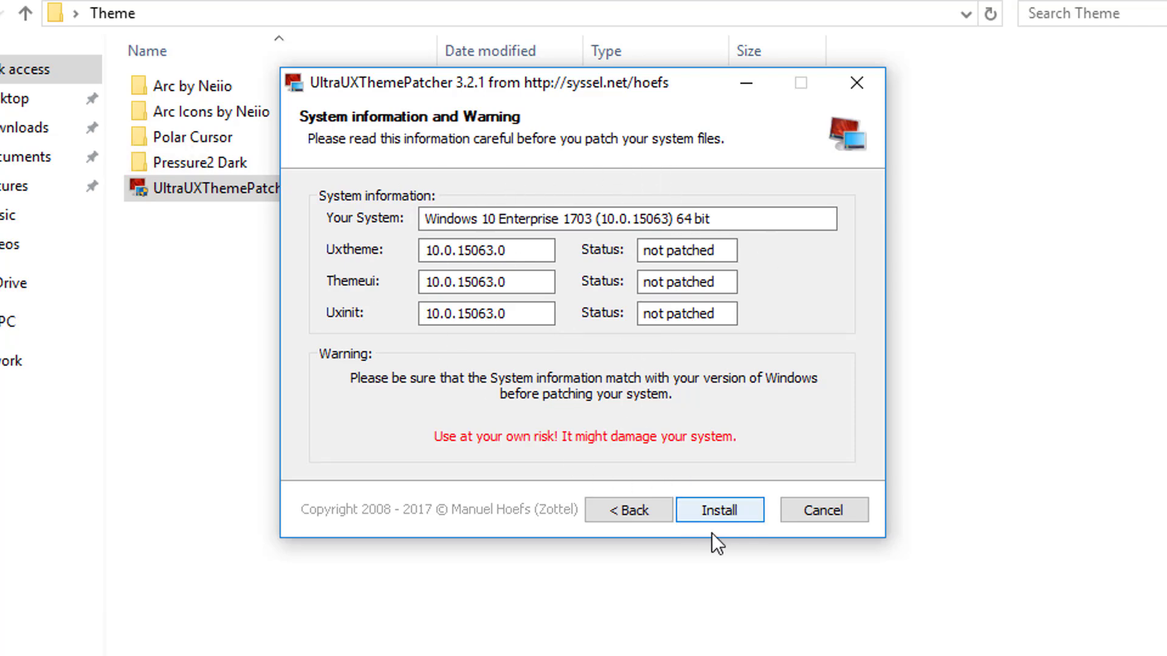
left_click(728, 519)
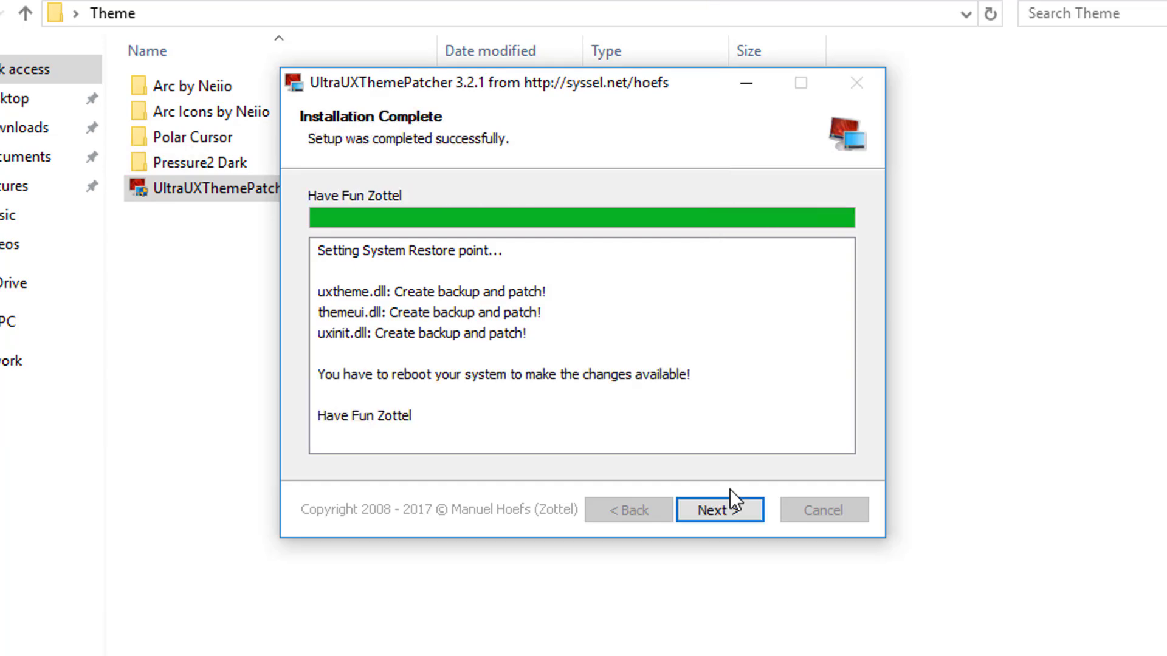
Finish the UltraUXThemePatcher setup with the option to manually reboot later.
left_click(727, 518)
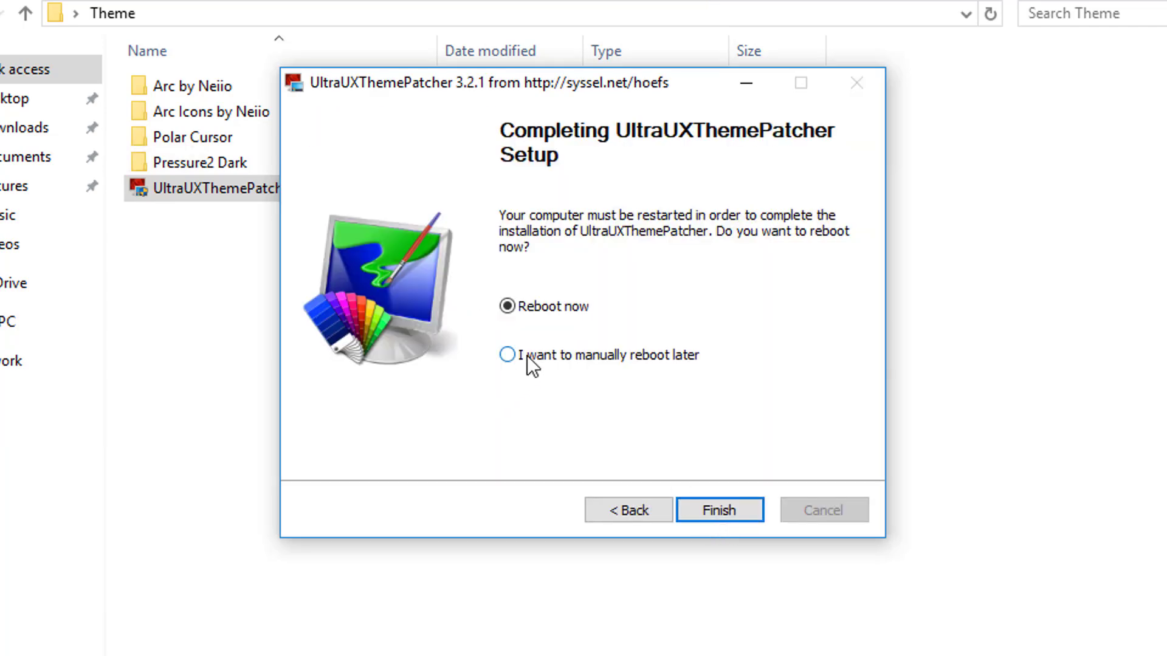
left_click(527, 356)
left_click(712, 514)
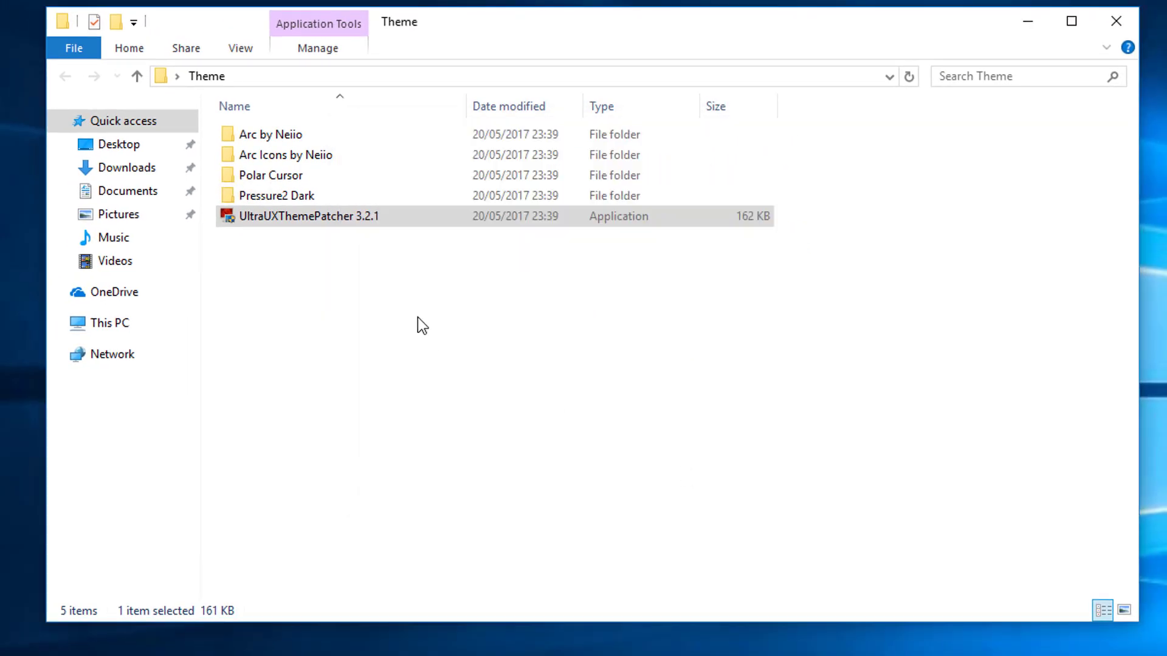
Open the Arc by Neiio folder and copy everything in it, the Arc folder and all the theme files.
double_click(299, 134)
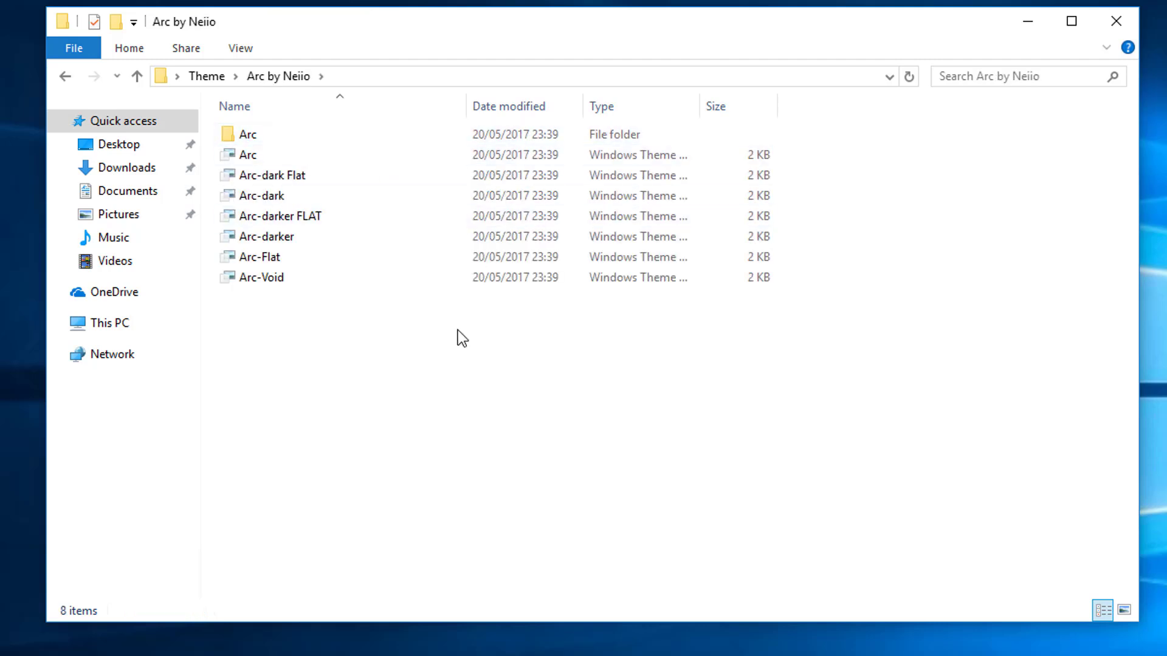
left_click_drag(505, 461, 233, 115)
right_click(255, 238)
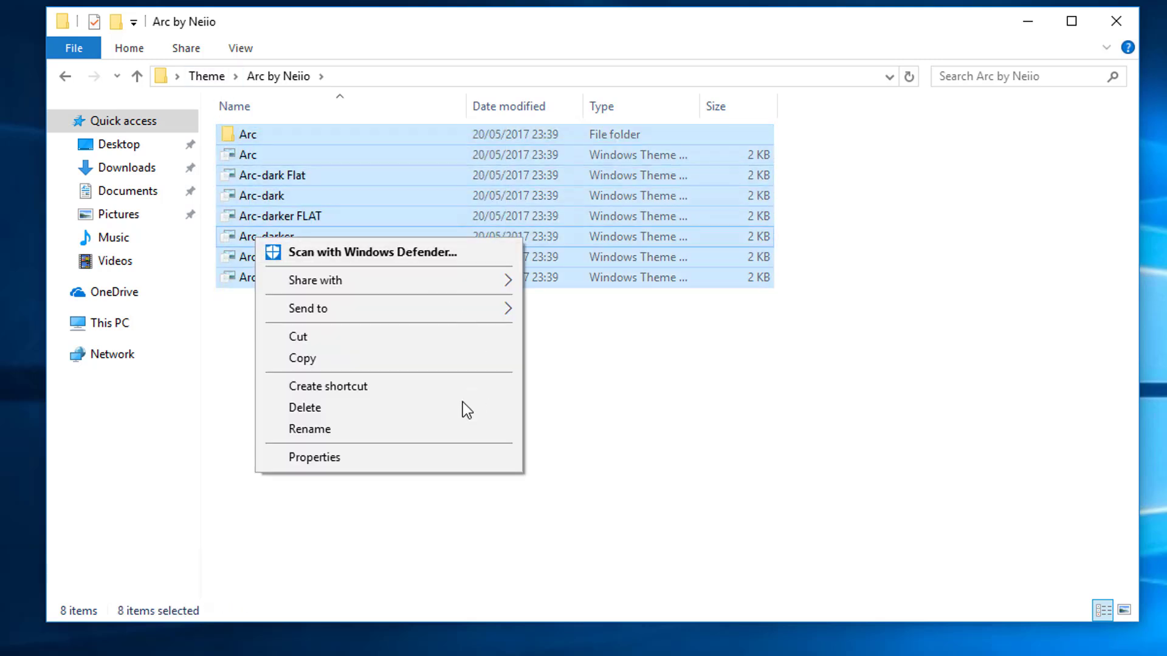
left_click(317, 359)
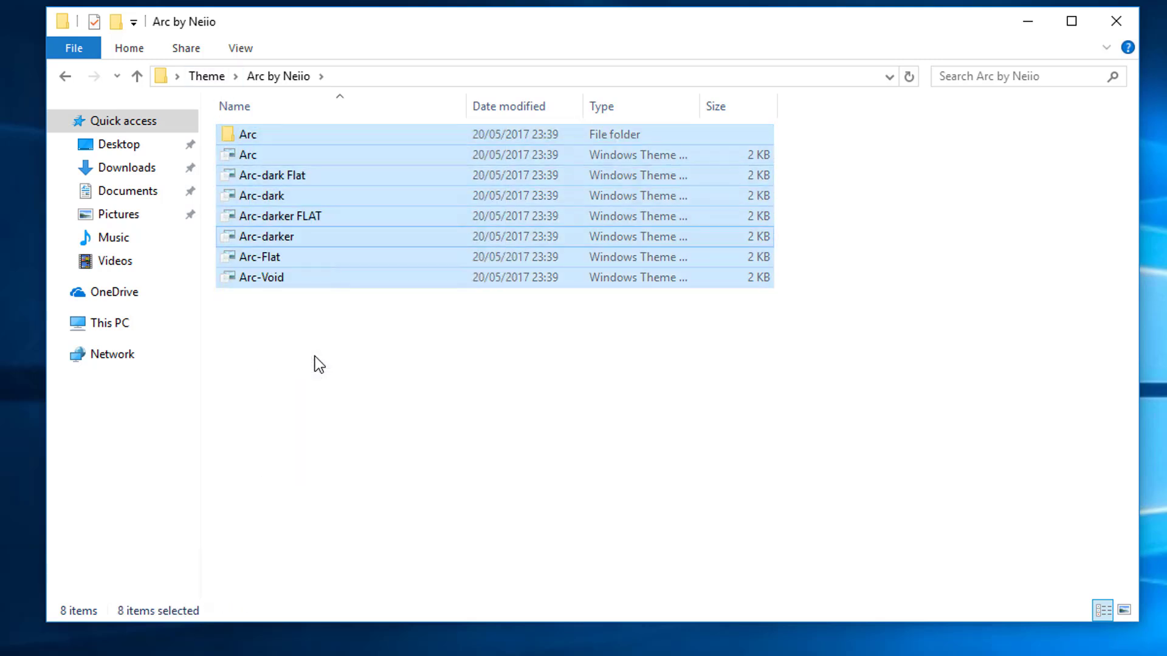
Go to the Themes folder at C:\Windows\Resources\Themes.
left_click(107, 325)
double_click(341, 298)
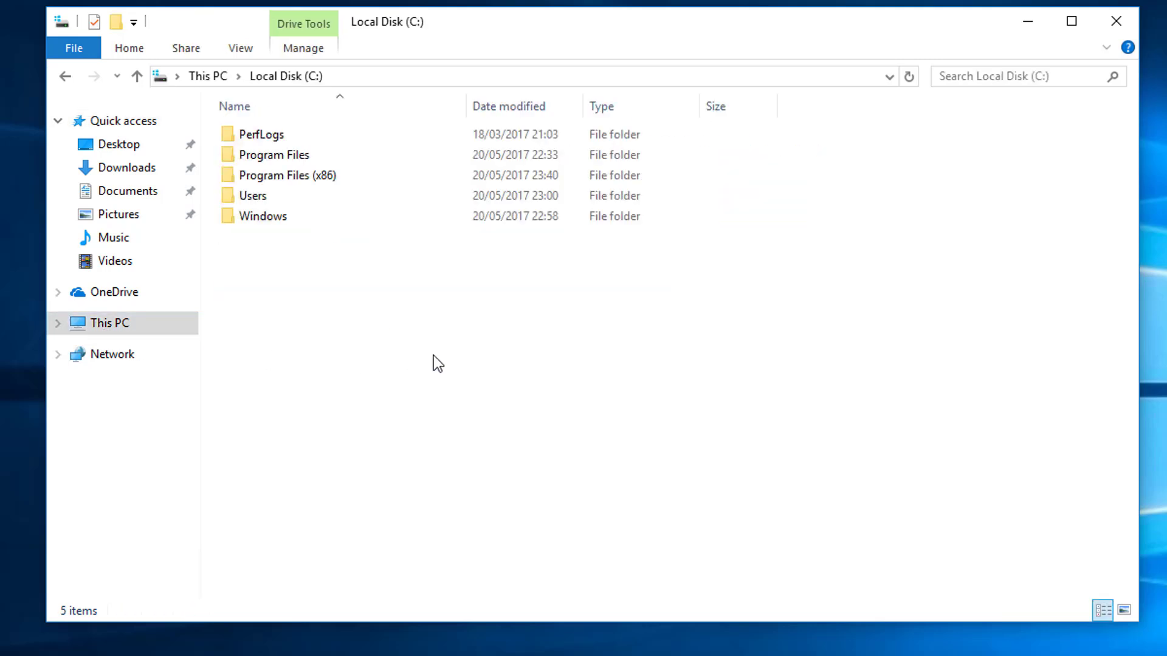
double_click(274, 216)
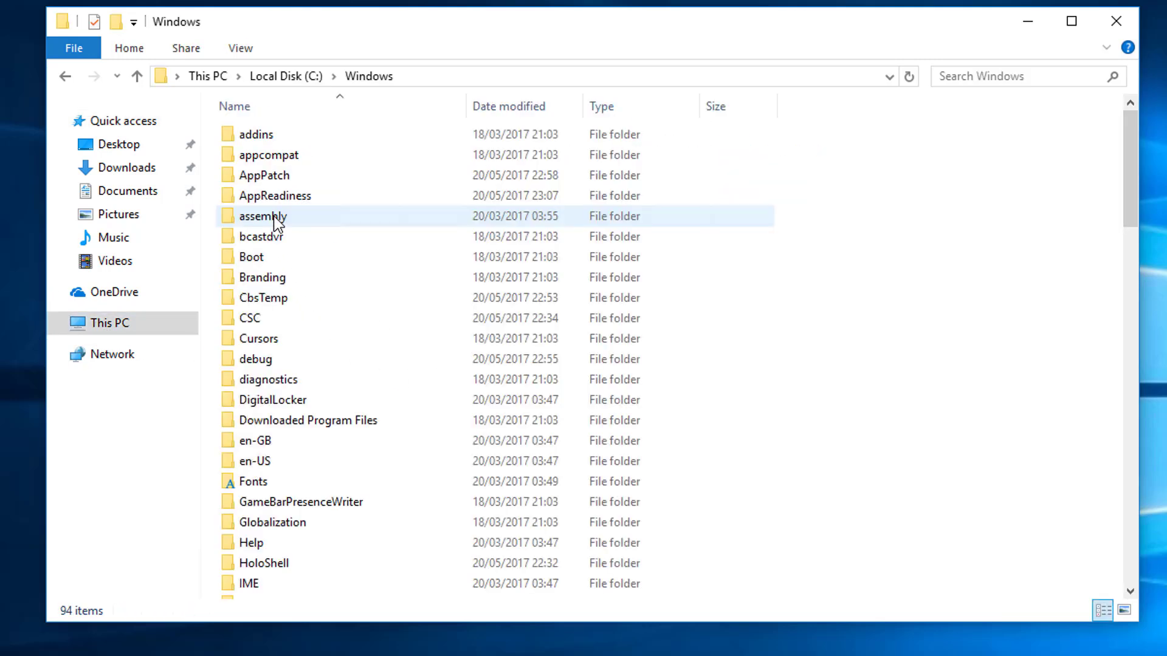
left_click(274, 217)
key("r")
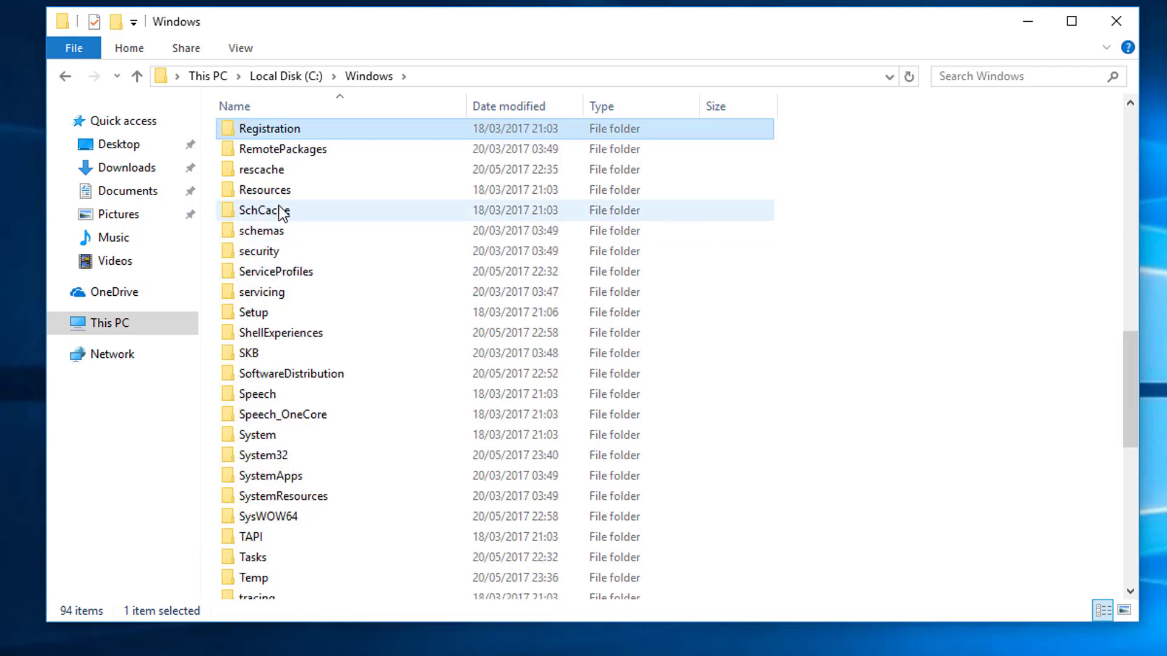
double_click(344, 197)
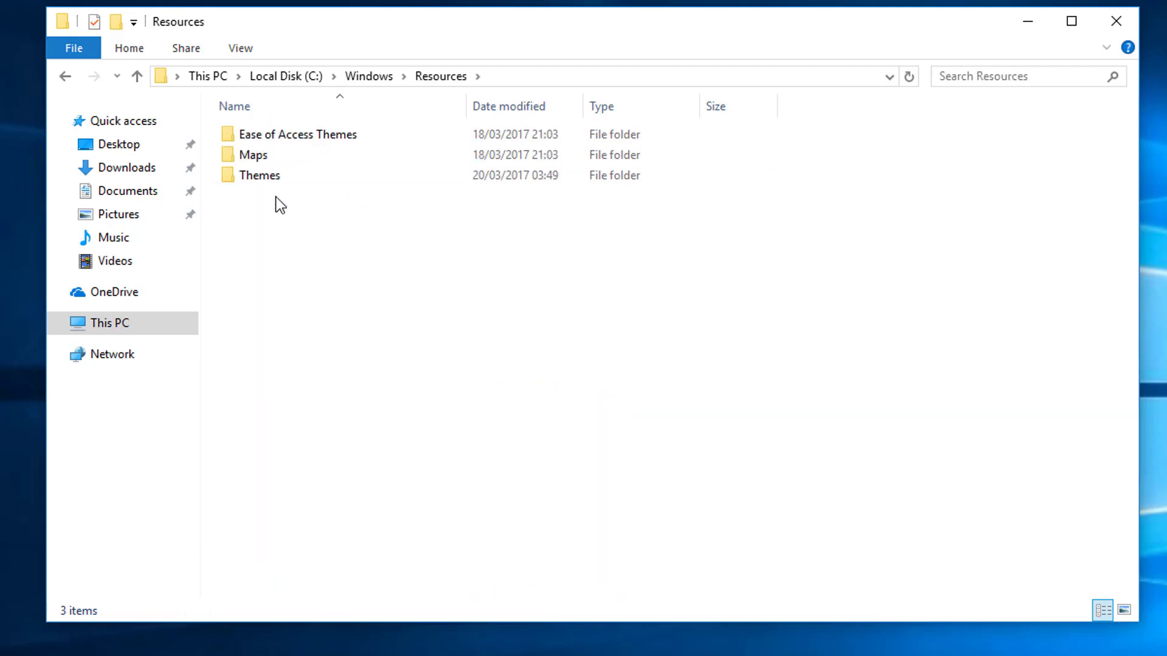
double_click(255, 184)
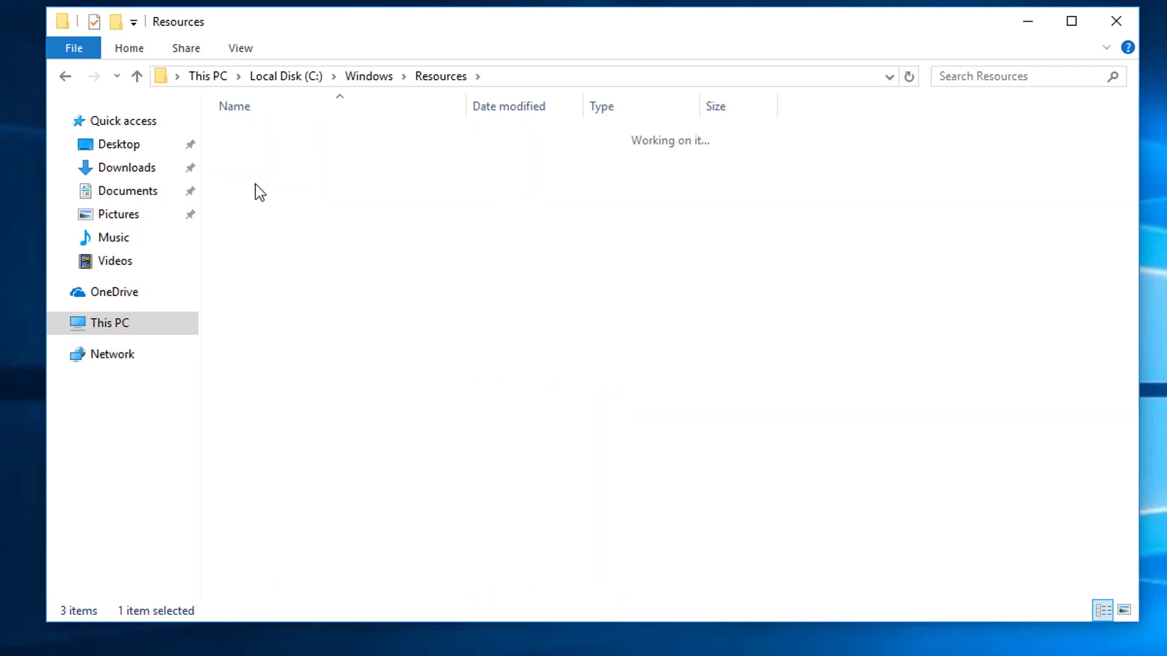
Paste the copied Arc theme items into the system Themes folder, granting administrator permission for all current items.
right_click(315, 285)
left_click(385, 428)
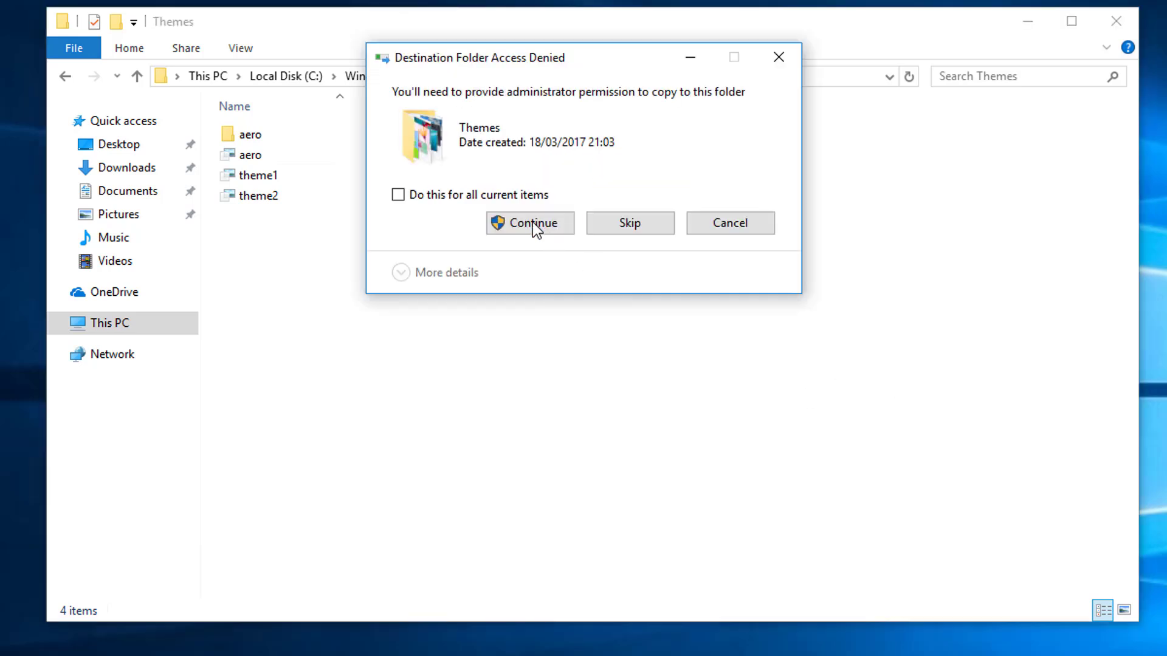
left_click(445, 202)
left_click(529, 229)
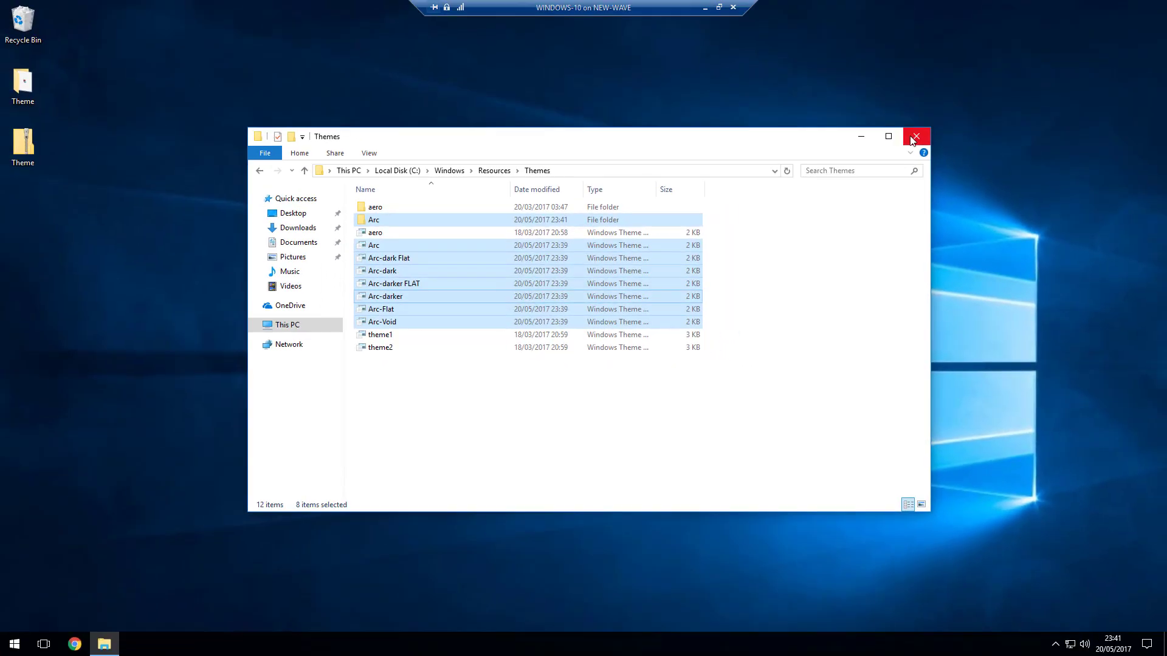
Close the Themes folder window and restart the computer.
left_click(915, 138)
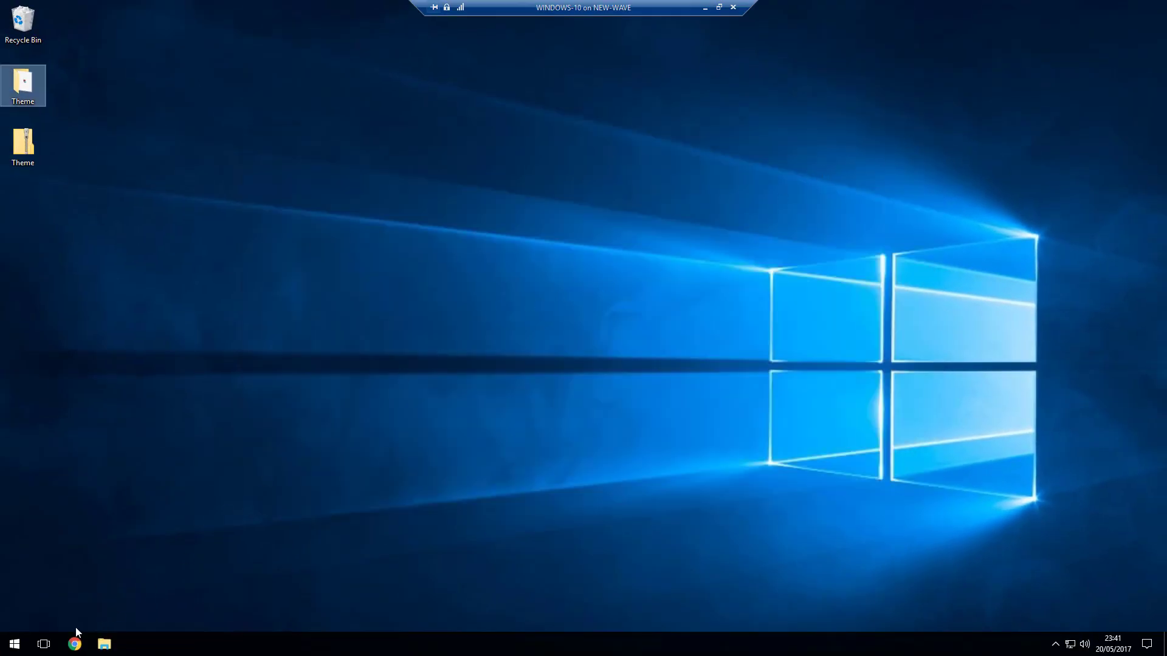
left_click(15, 644)
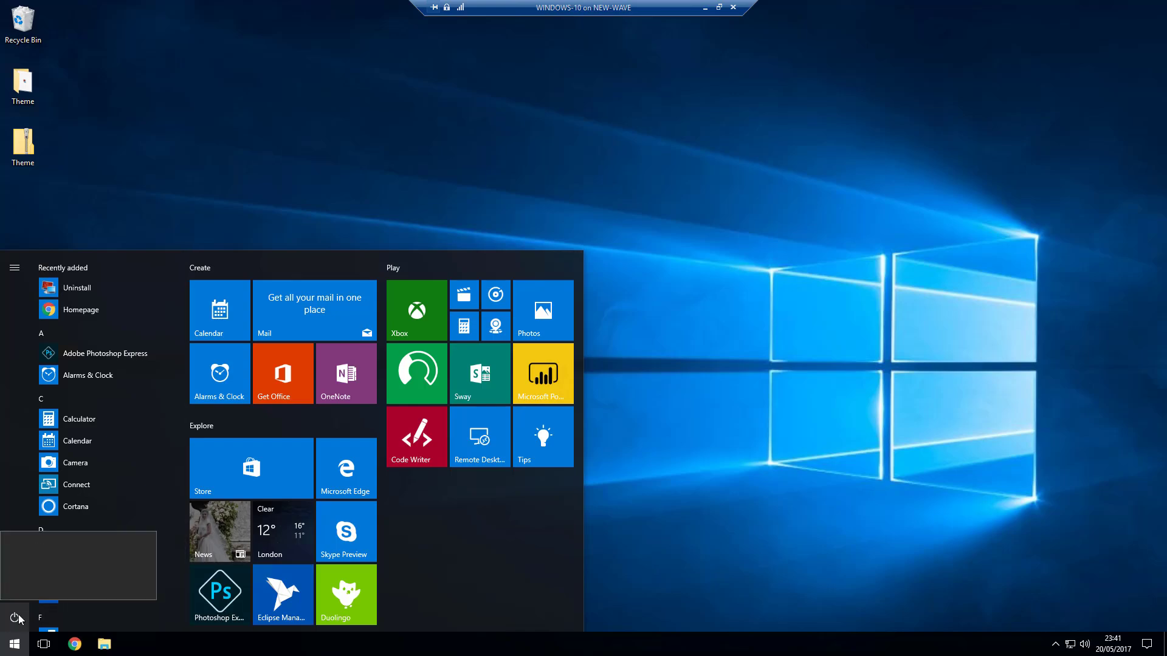
left_click(15, 618)
left_click(52, 585)
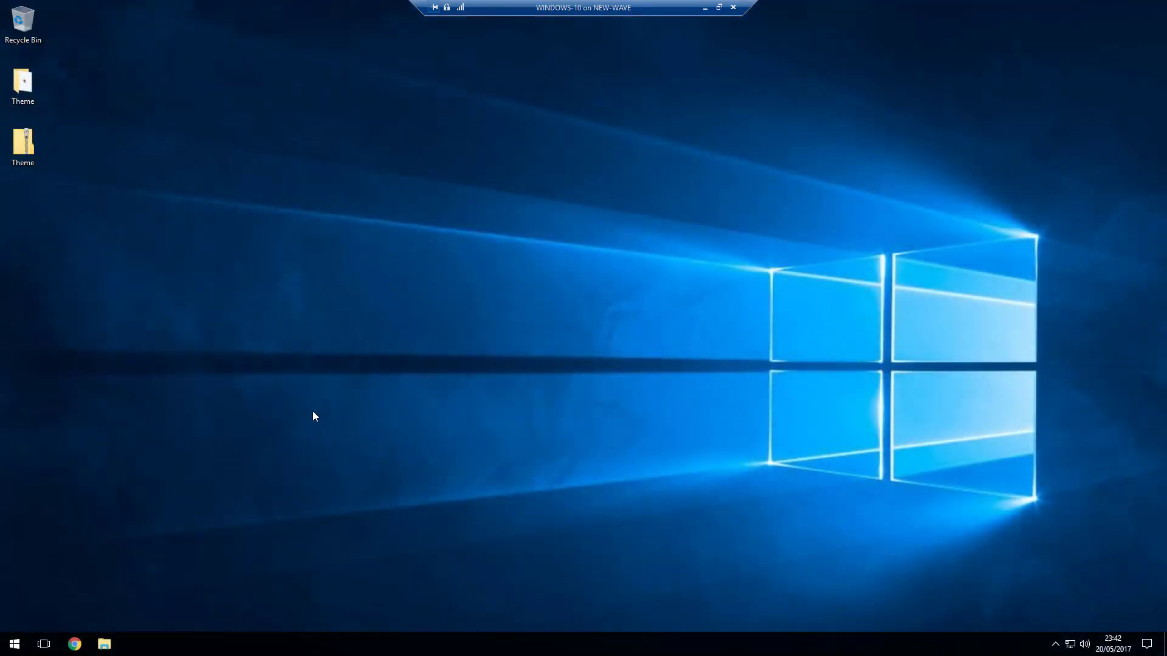
Open the folder C:\Windows\Resources\Themes in File Explorer.
left_click(104, 643)
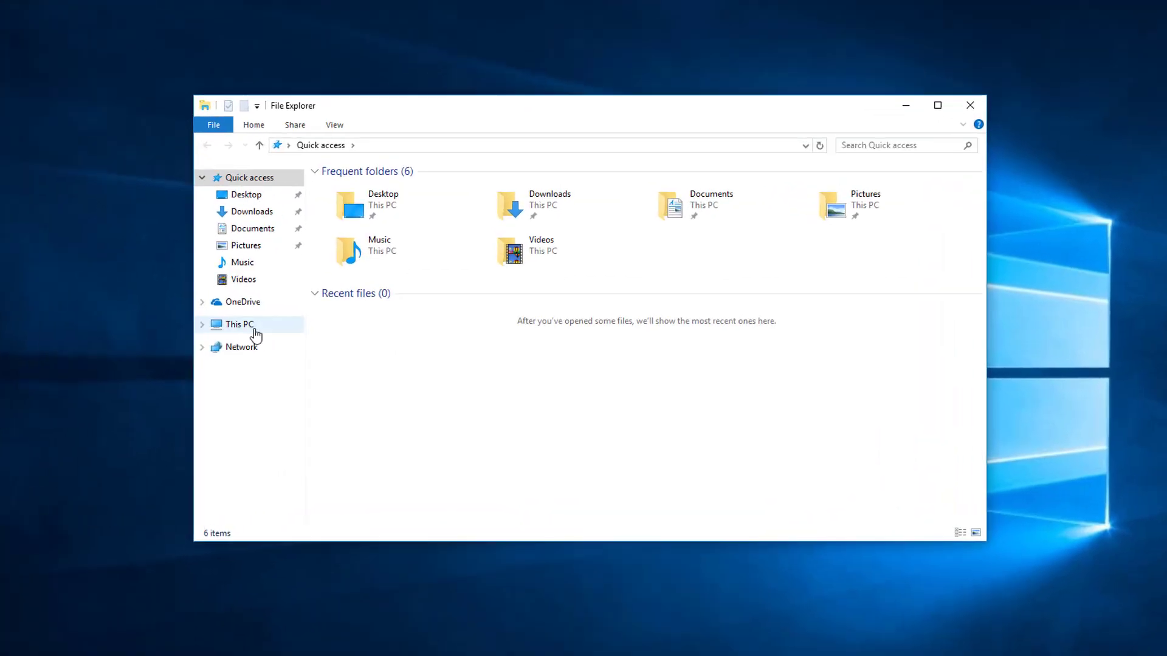
left_click(254, 328)
double_click(286, 313)
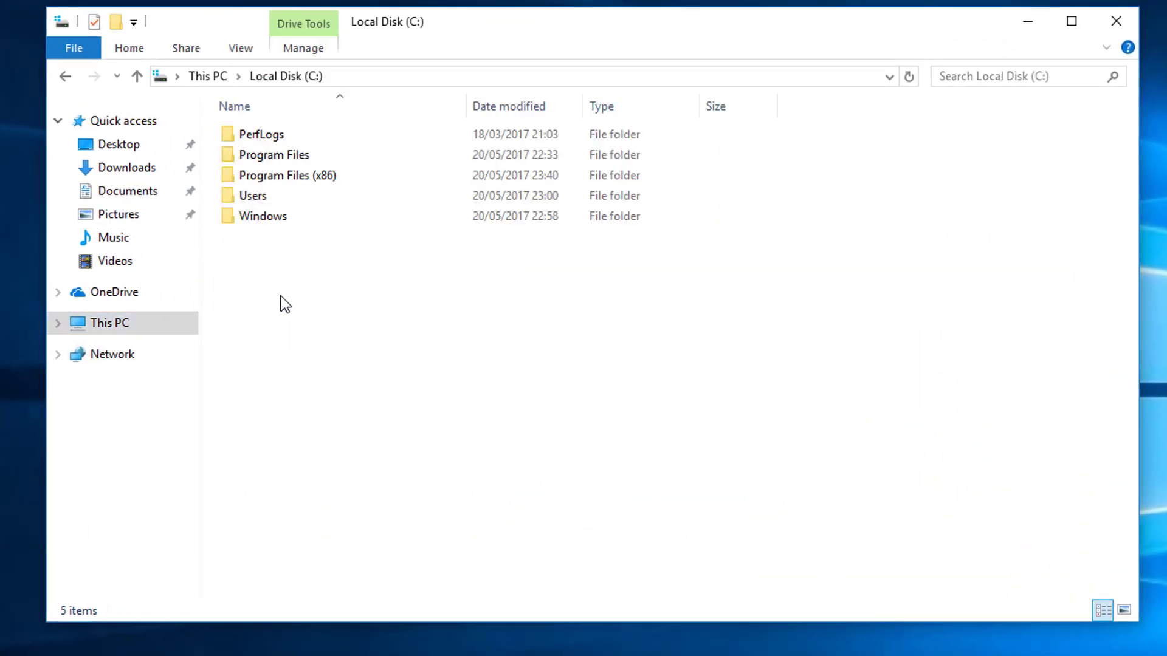
double_click(251, 225)
left_click(250, 225)
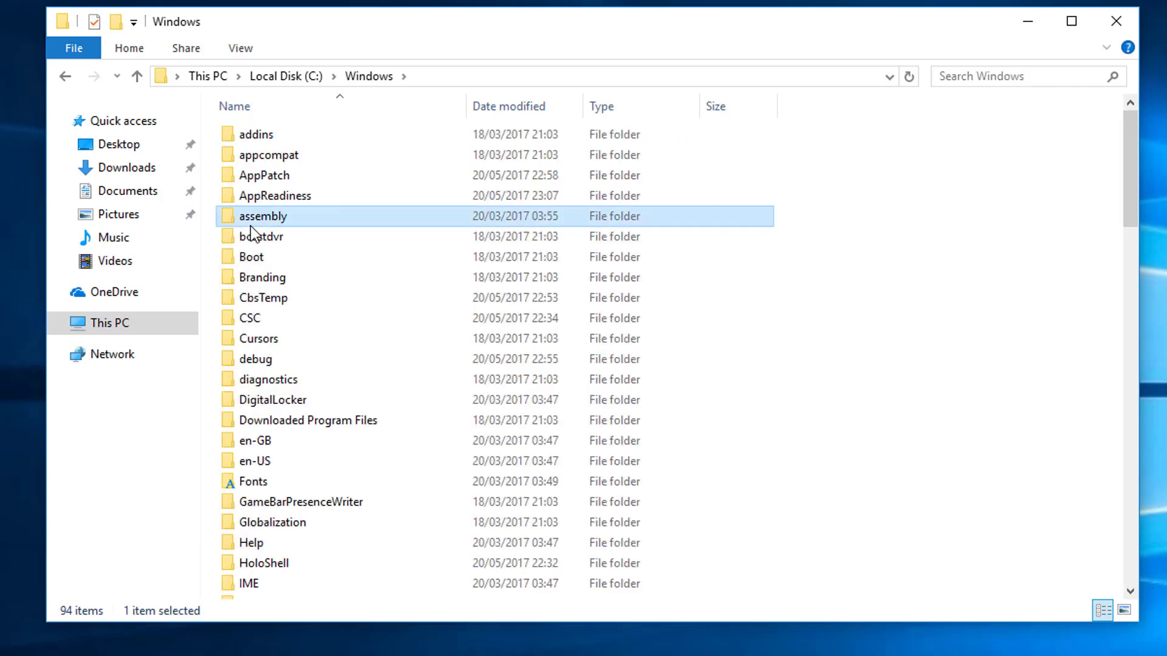
key("r")
double_click(272, 192)
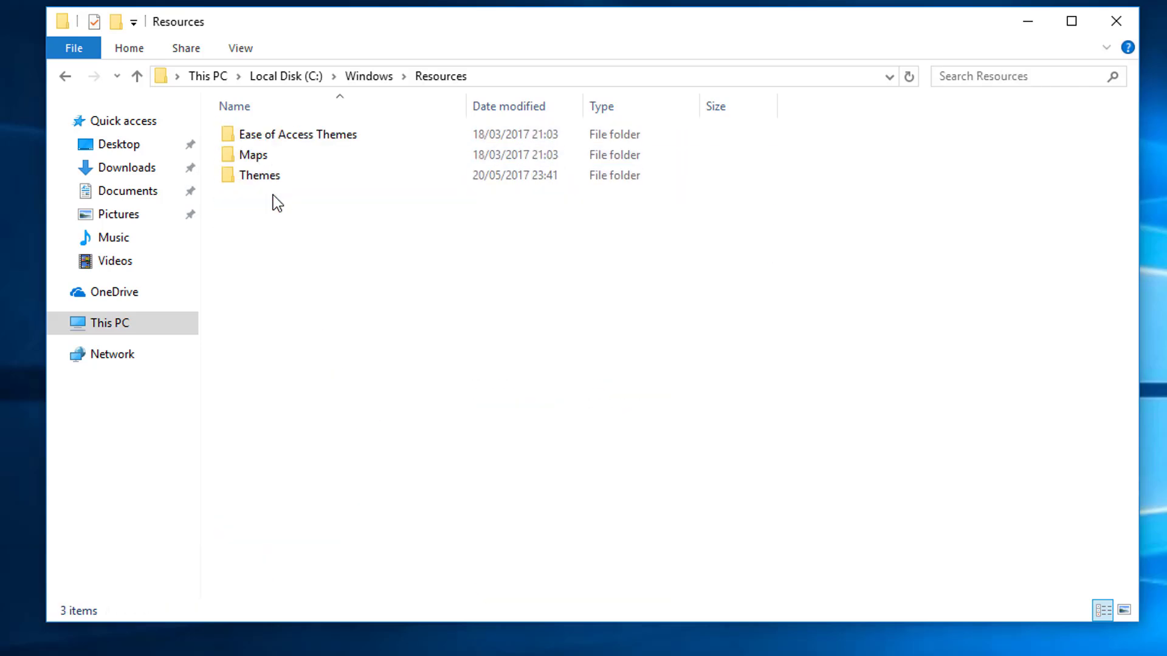
double_click(273, 182)
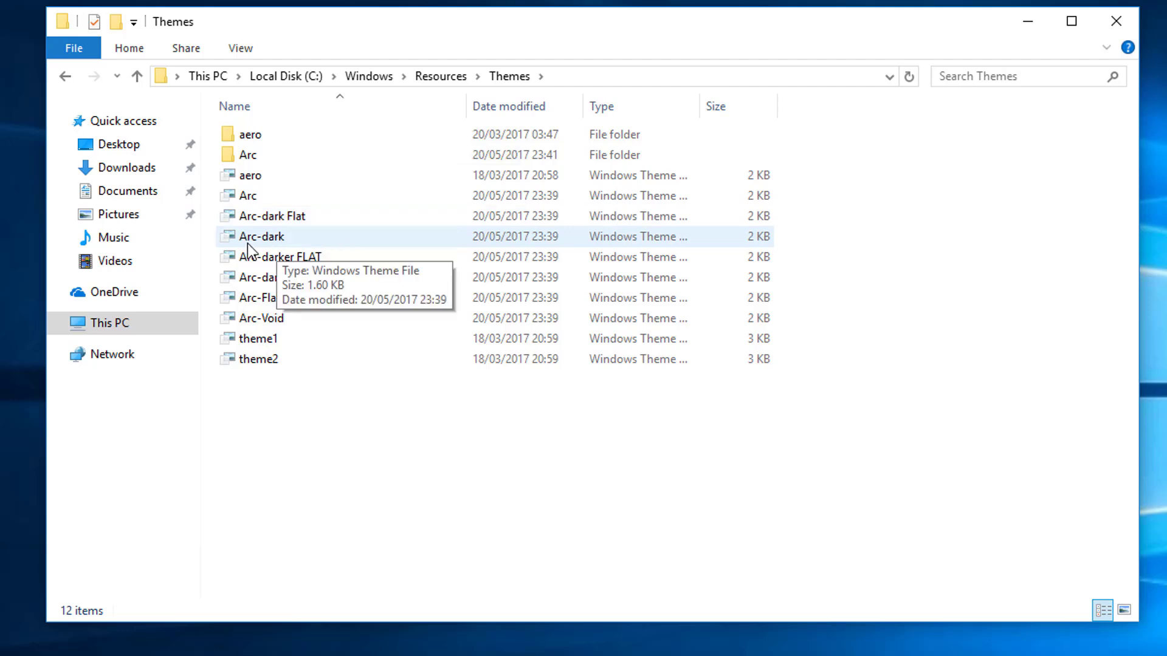
Apply the Arc-dark theme file, allowing it to open despite the security warning, and close the Settings and Themes windows.
double_click(315, 237)
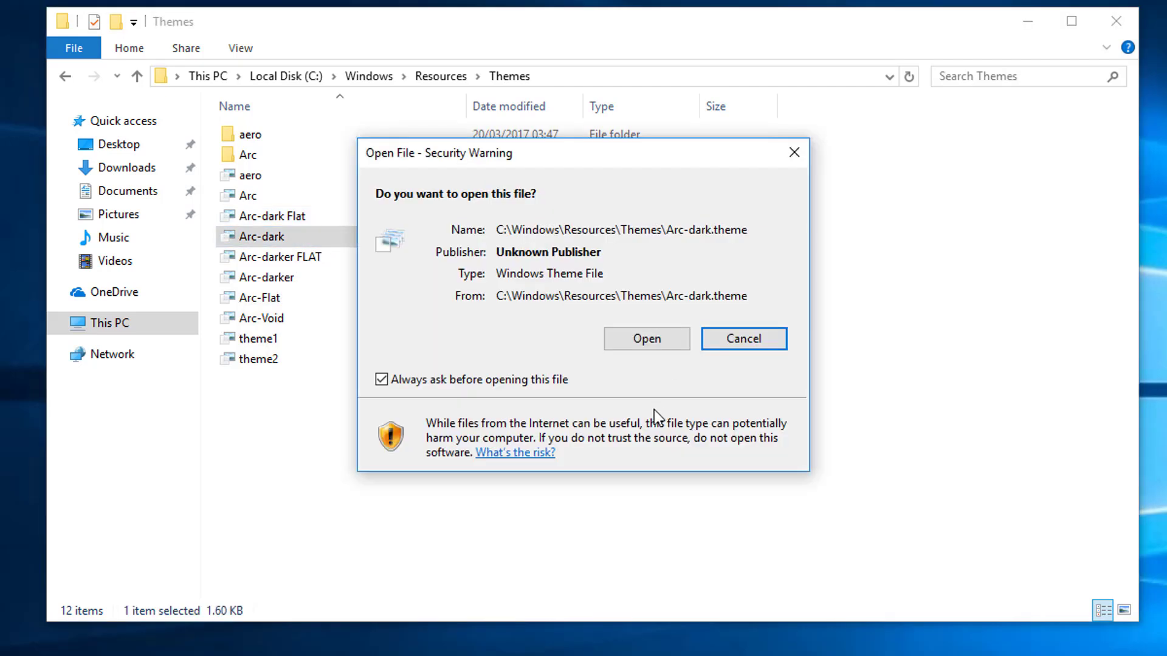
left_click(658, 341)
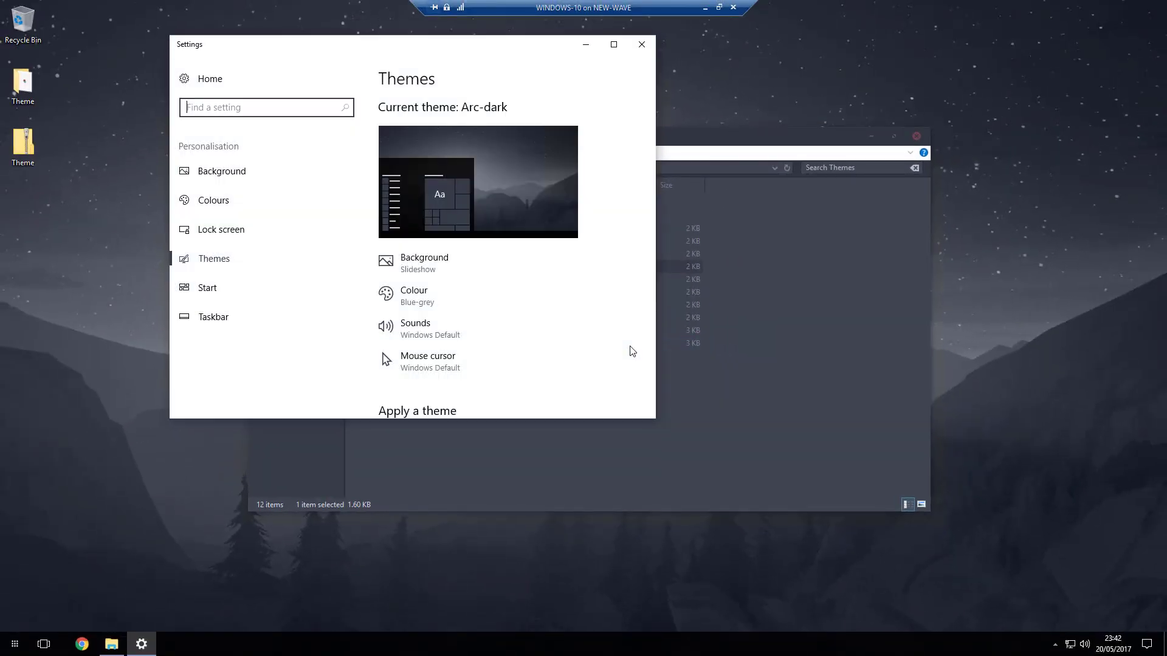
left_click(641, 44)
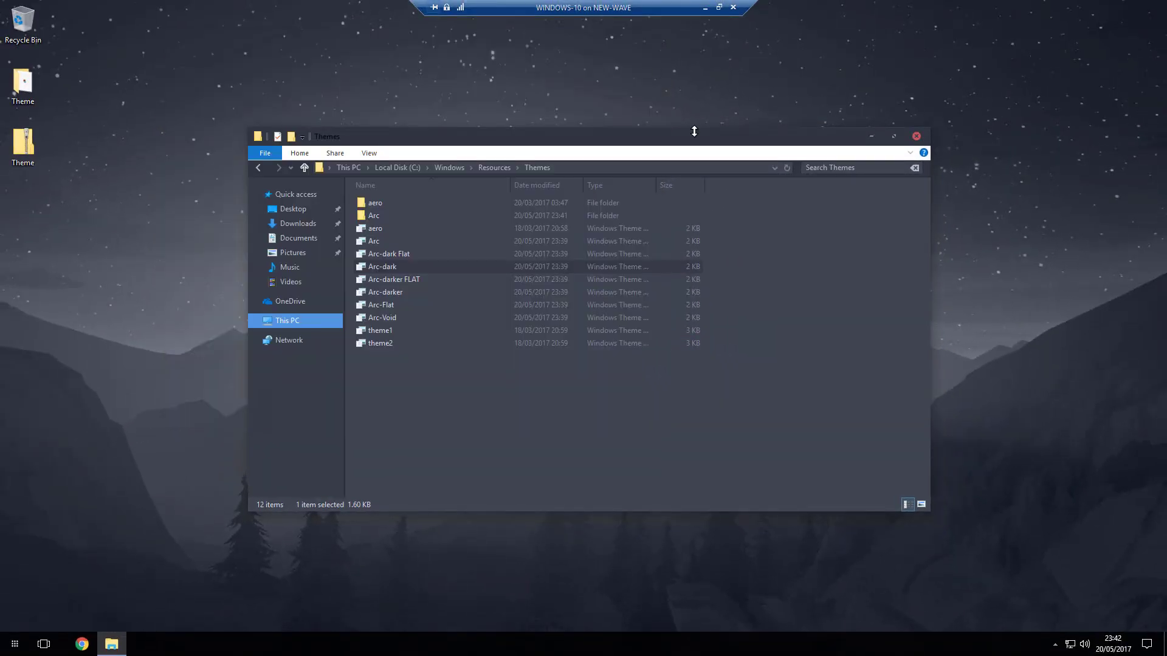
left_click_drag(719, 140, 757, 106)
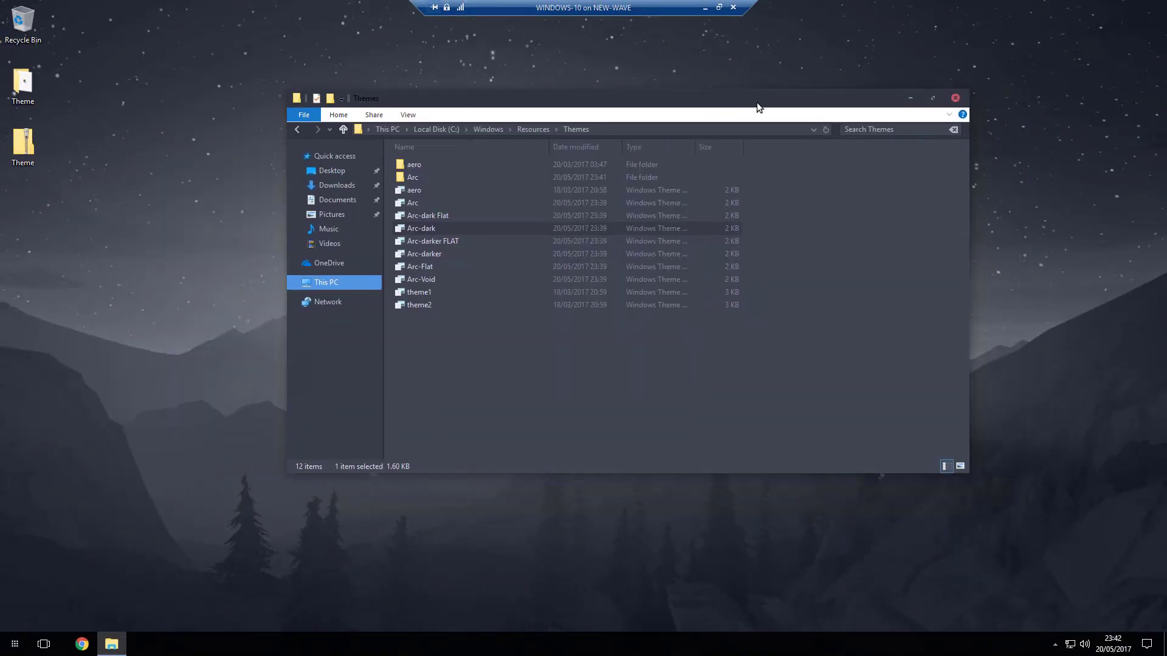
left_click(954, 99)
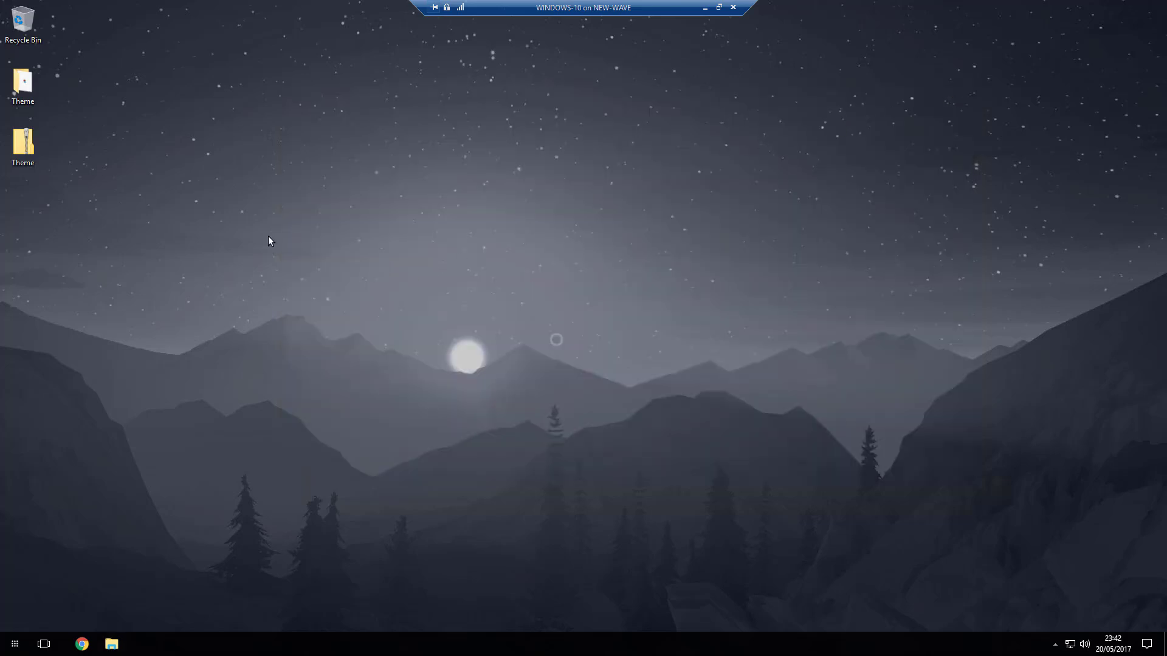
Install the Polar Blue setup information file from the Polar Cursor folder inside the desktop Theme folder, and close the folder.
double_click(32, 100)
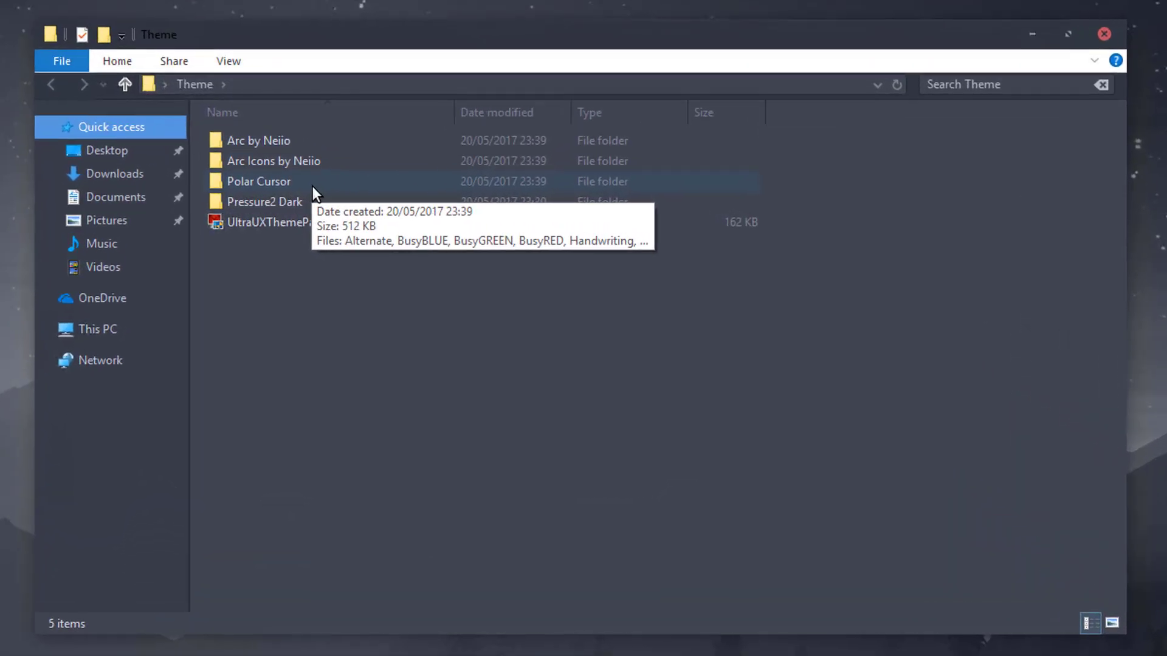
double_click(460, 190)
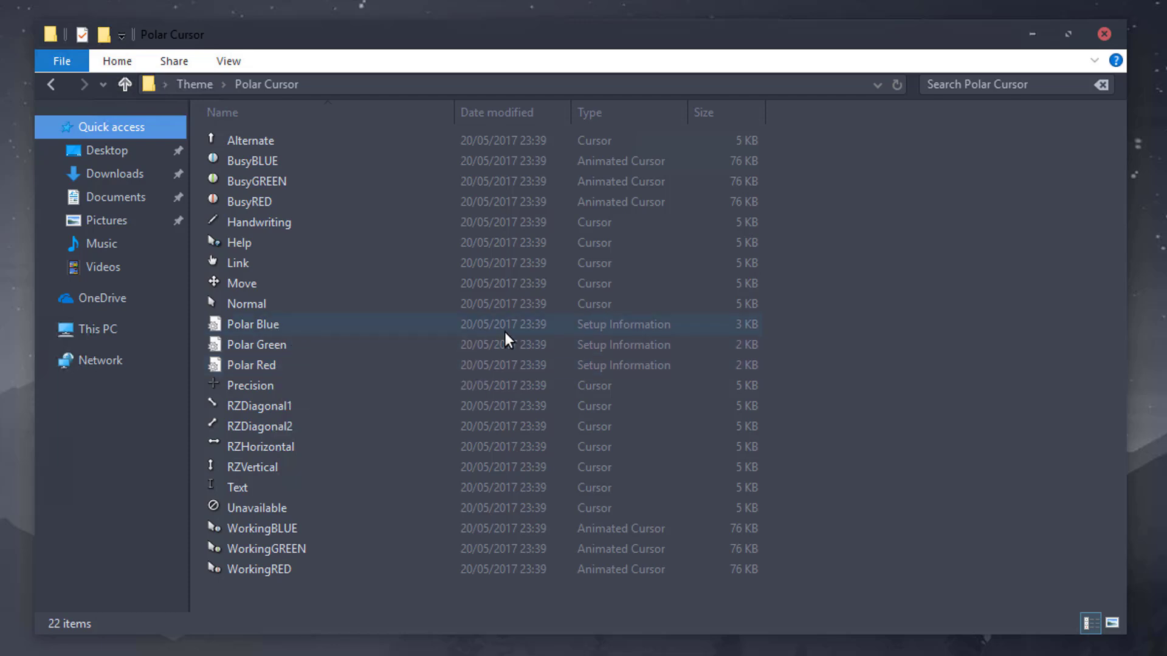
right_click(251, 324)
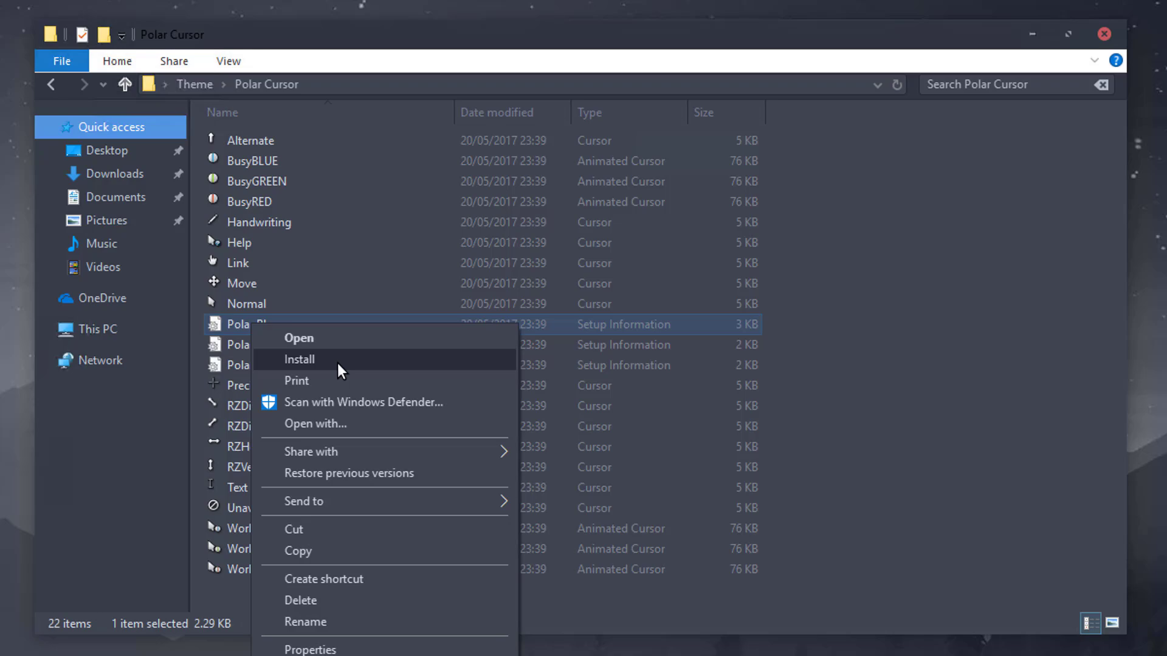
left_click(298, 359)
left_click(575, 413)
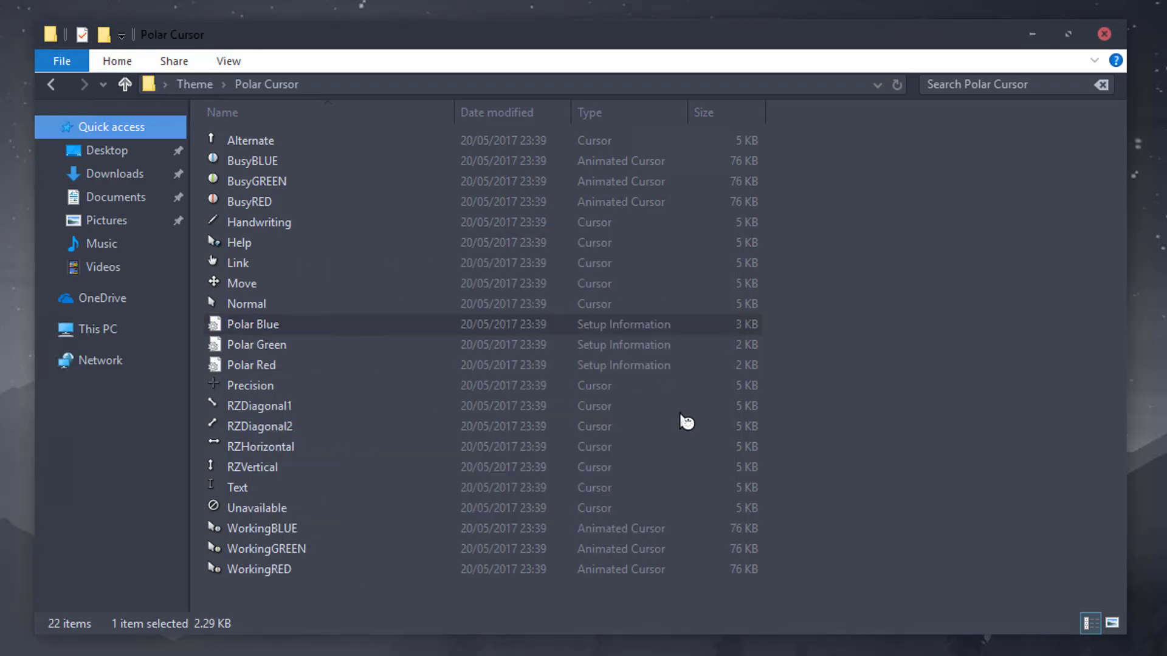
left_click(468, 516)
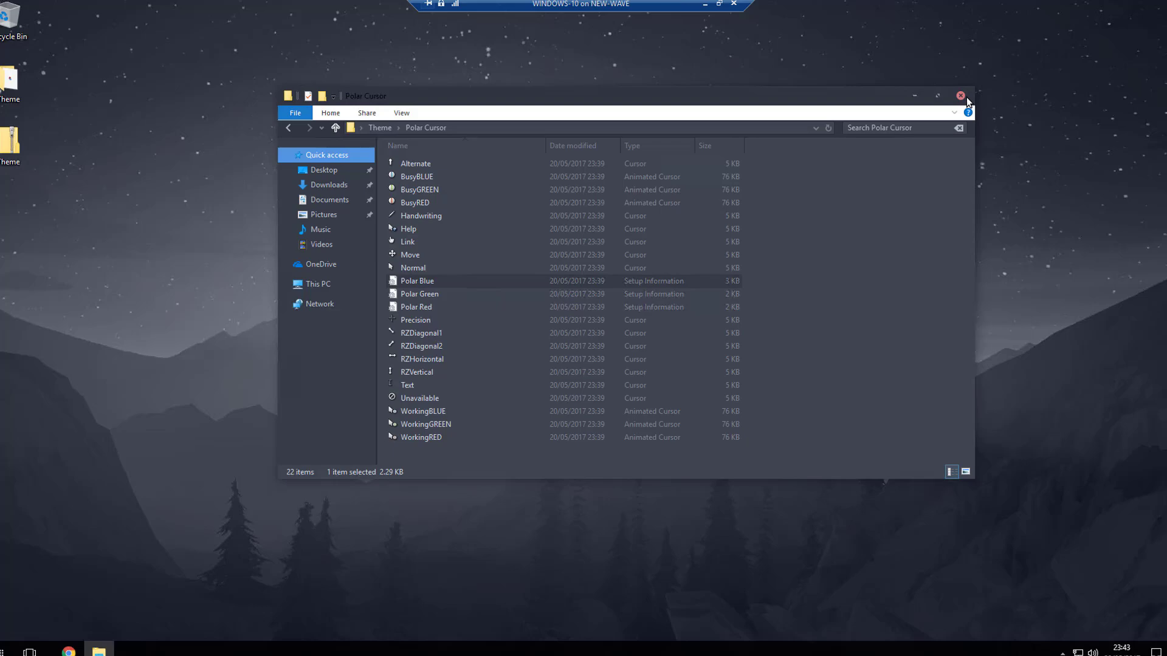
left_click(1063, 51)
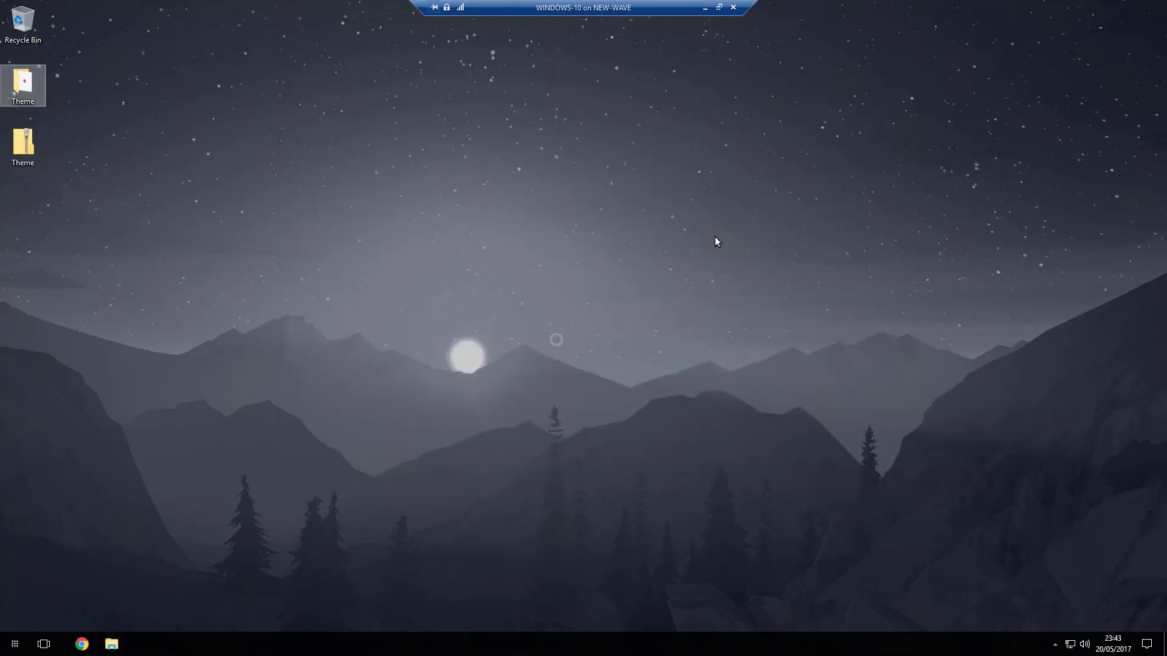
Find the mouse settings in Control Panel by searching for "mouse" and open Mouse Properties.
left_click(24, 639)
type("contro")
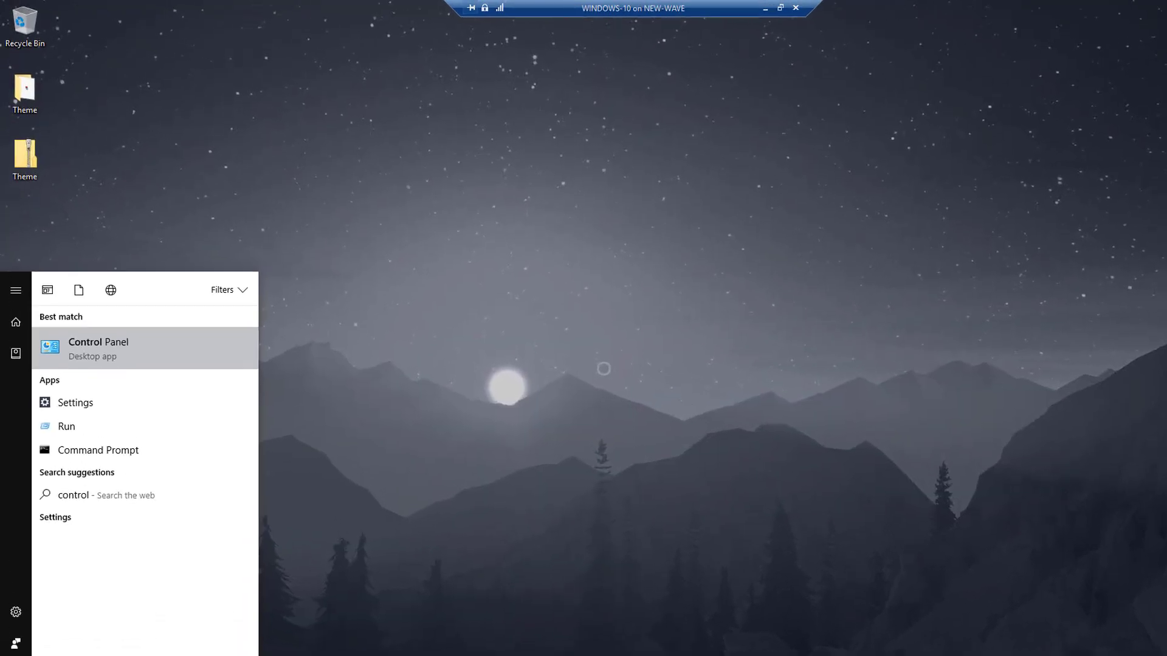
key("Return")
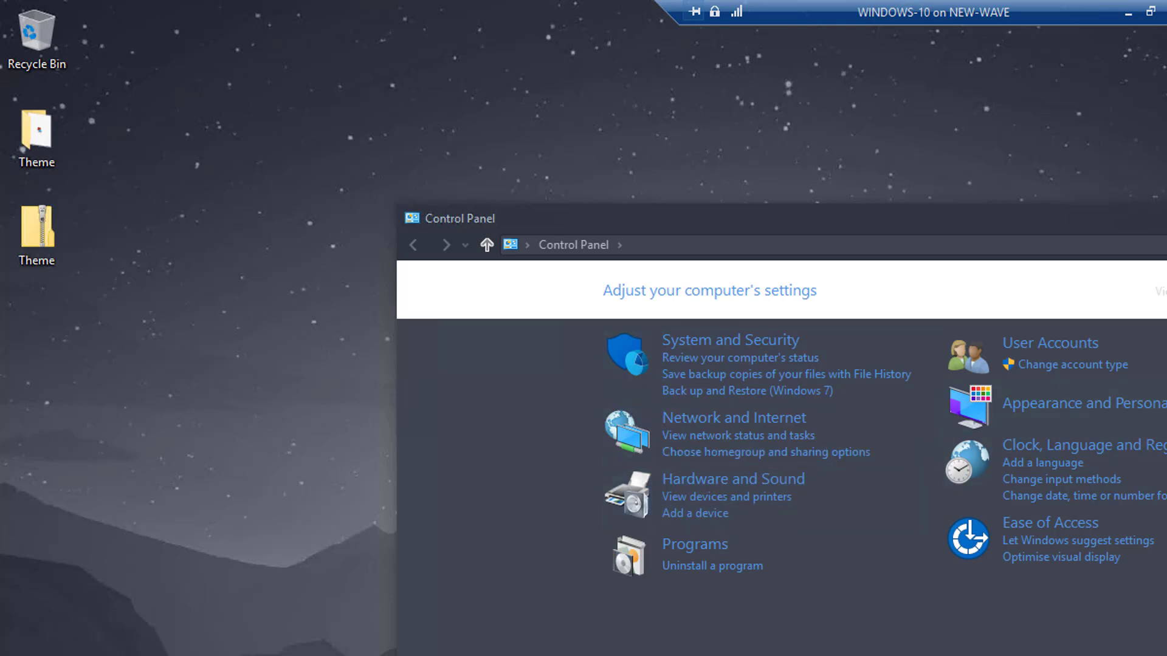
type("mouse")
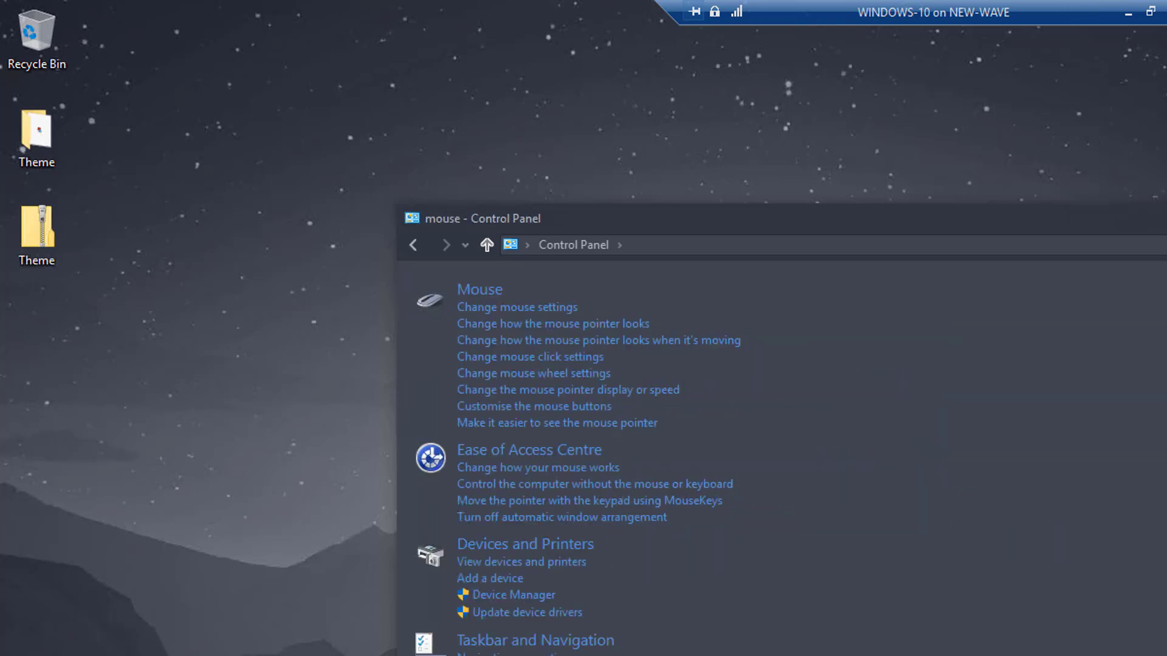
left_click(492, 306)
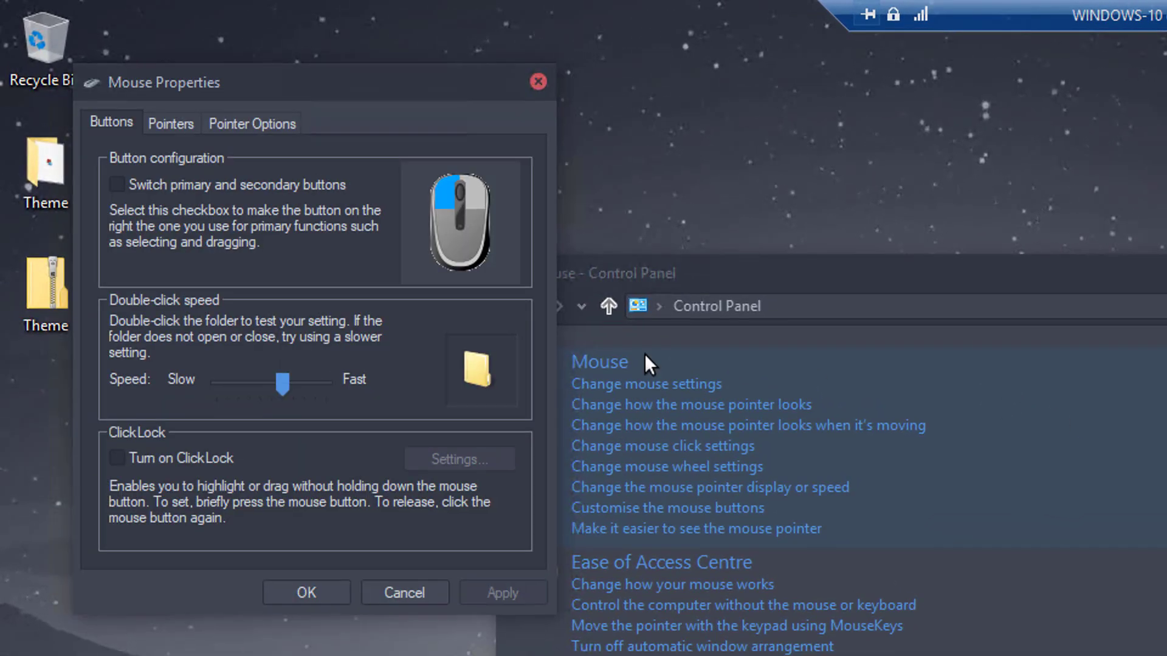
Set the mouse pointer scheme to Polar Blue, replacing the original scheme of that name, and close Mouse Properties and Control Panel.
left_click(164, 126)
left_click(190, 190)
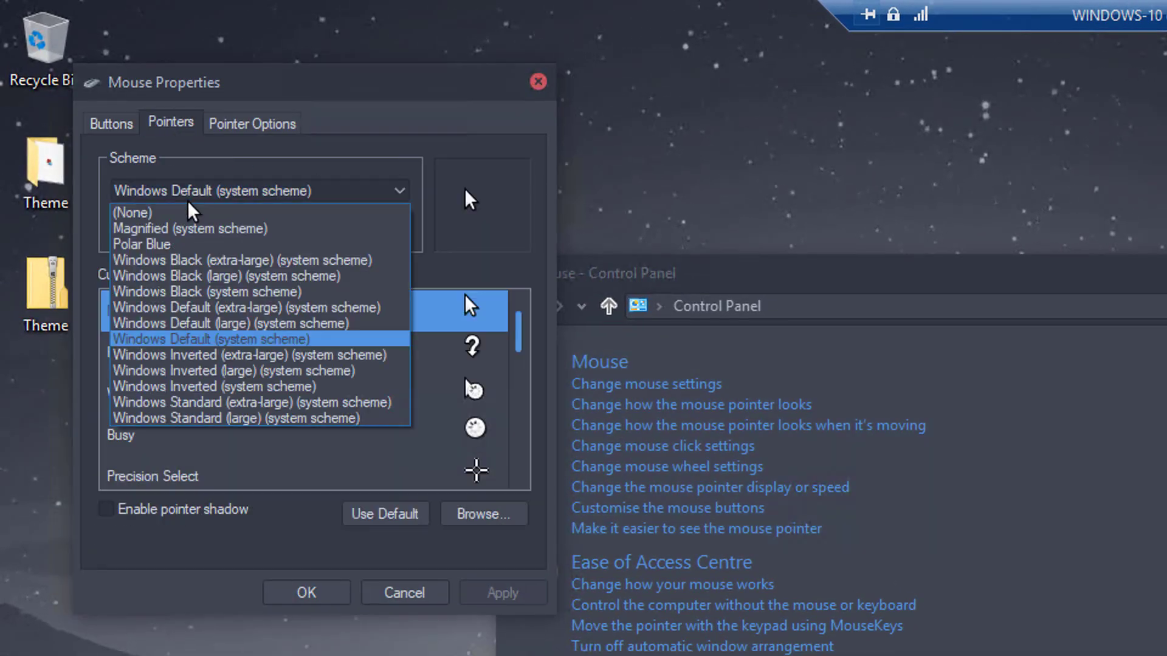
left_click(155, 244)
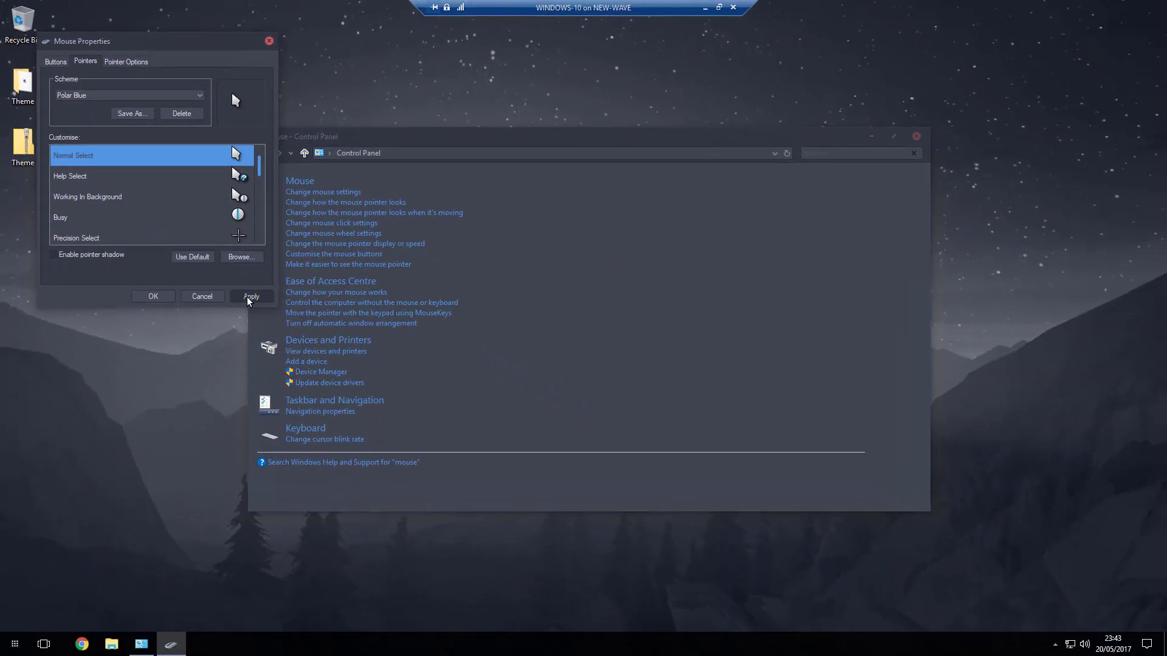
left_click(502, 593)
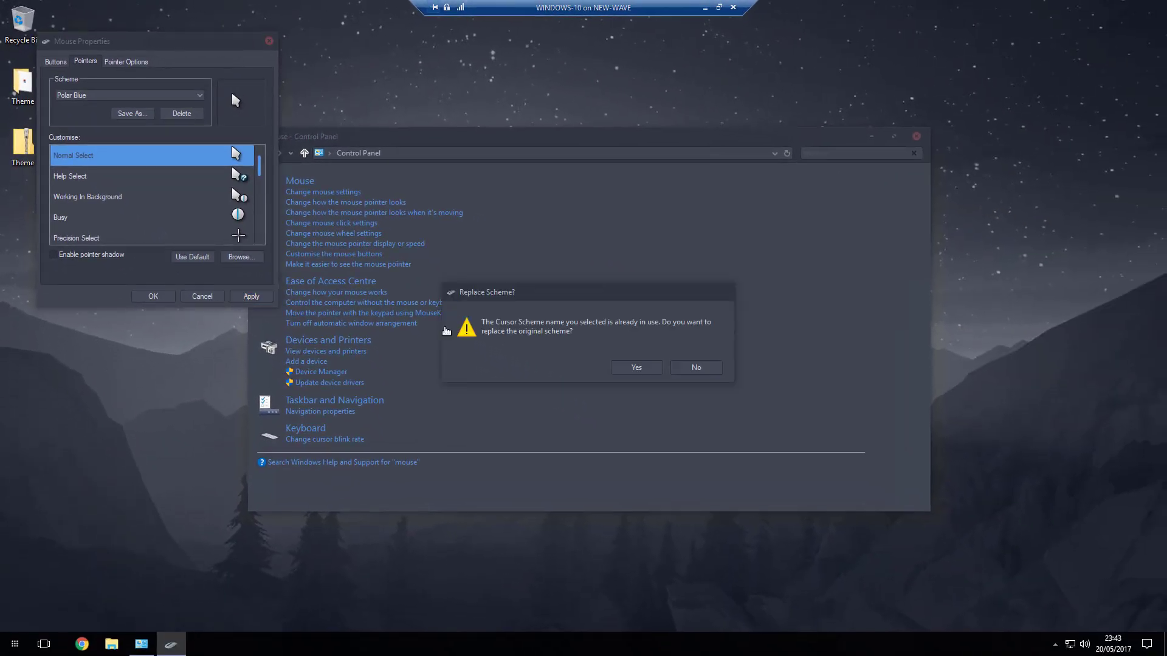
left_click(635, 366)
left_click(153, 296)
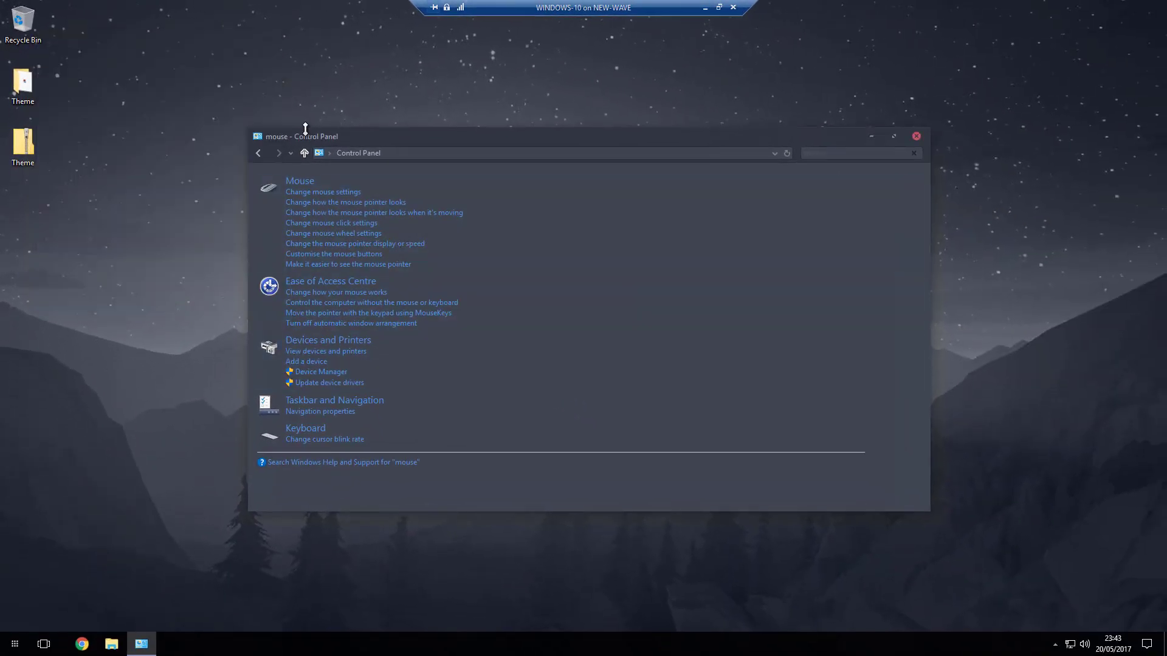
left_click_drag(425, 135, 698, 120)
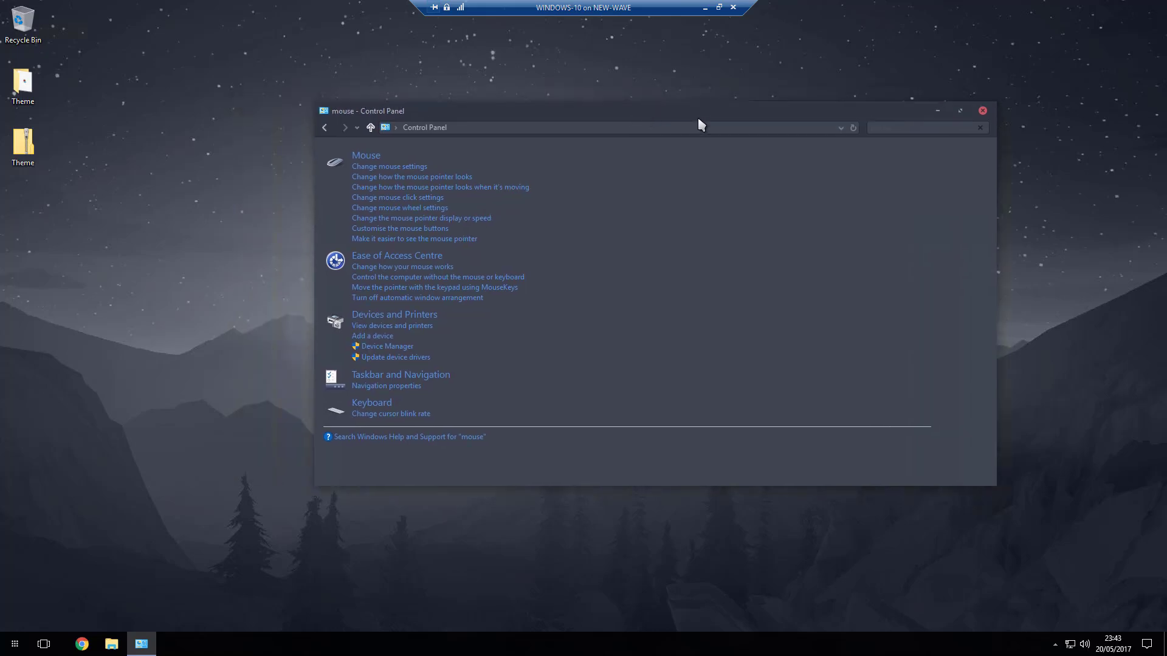
left_click(986, 113)
Run the Arc-Regular application from the Arc Icons by Neiio folder in the desktop Theme folder, allowing it to make changes.
double_click(23, 85)
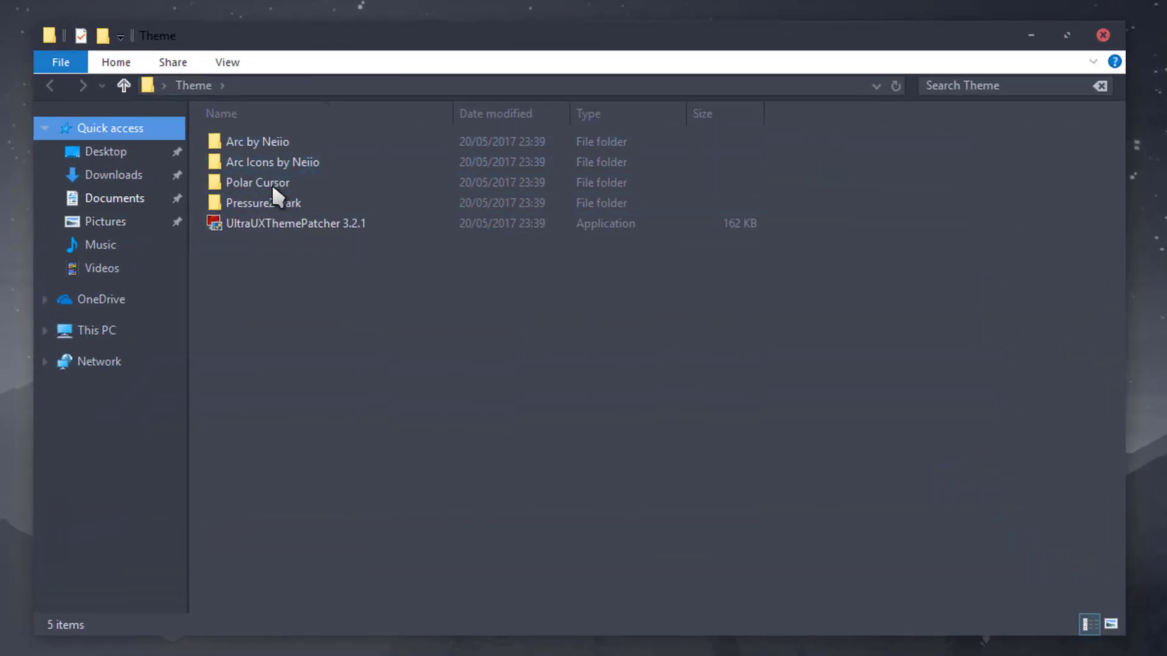
double_click(313, 168)
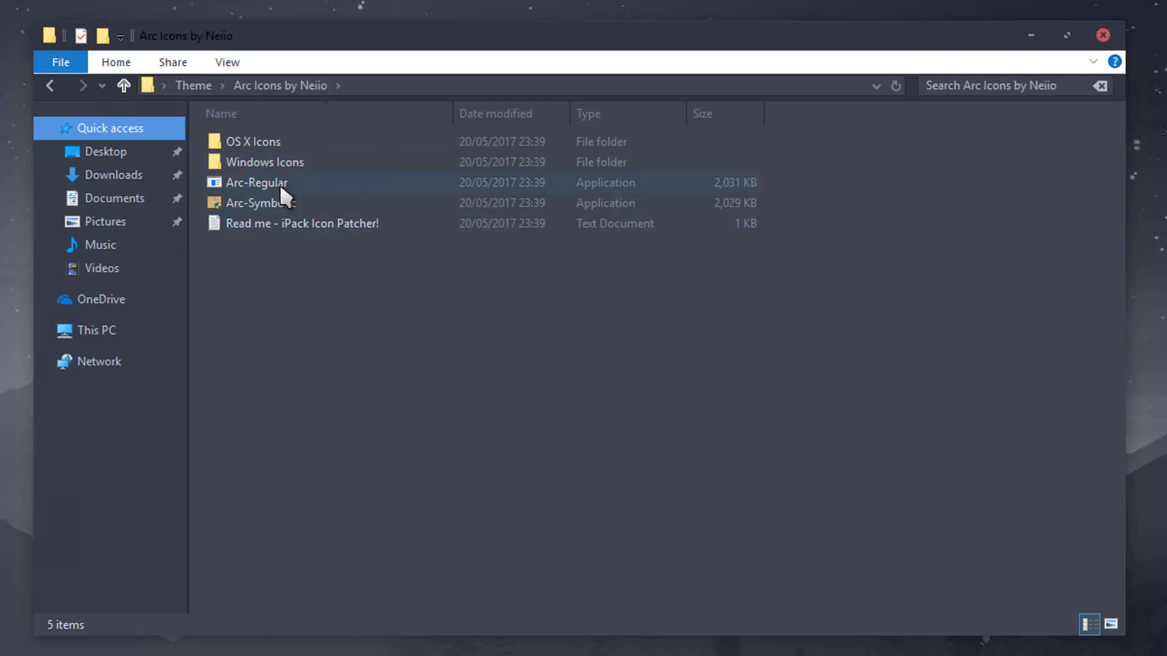
double_click(280, 184)
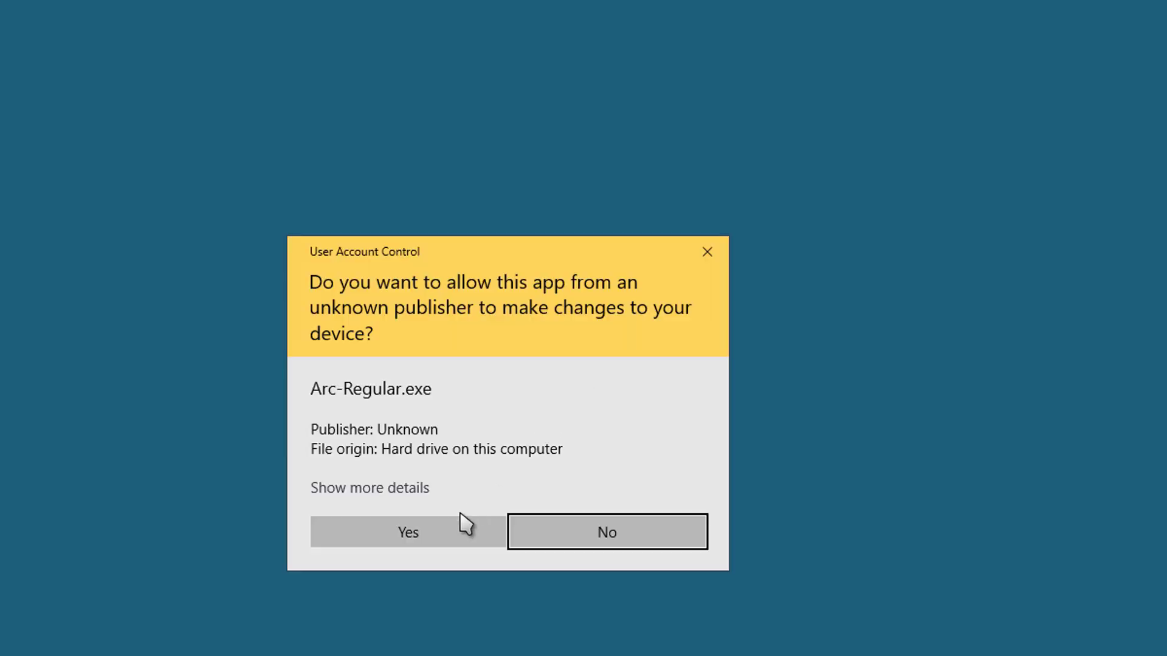
left_click(448, 533)
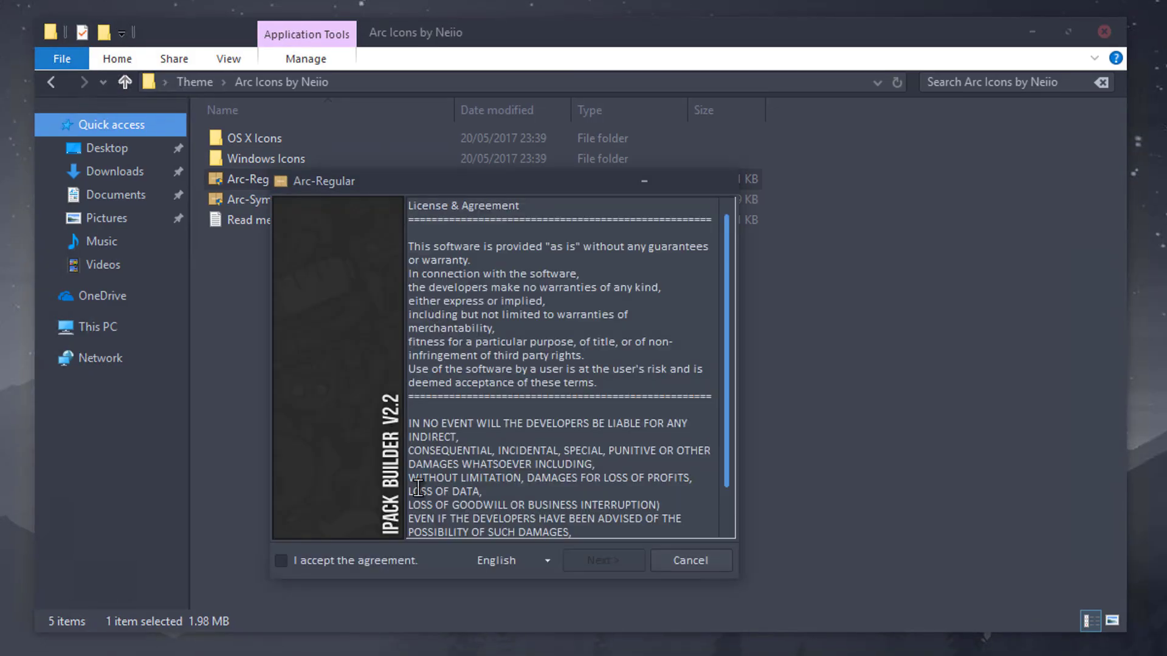
Accept the Arc-Regular licence agreement and install the icon pack with all files patched and a restore point made.
left_click(339, 560)
left_click(593, 562)
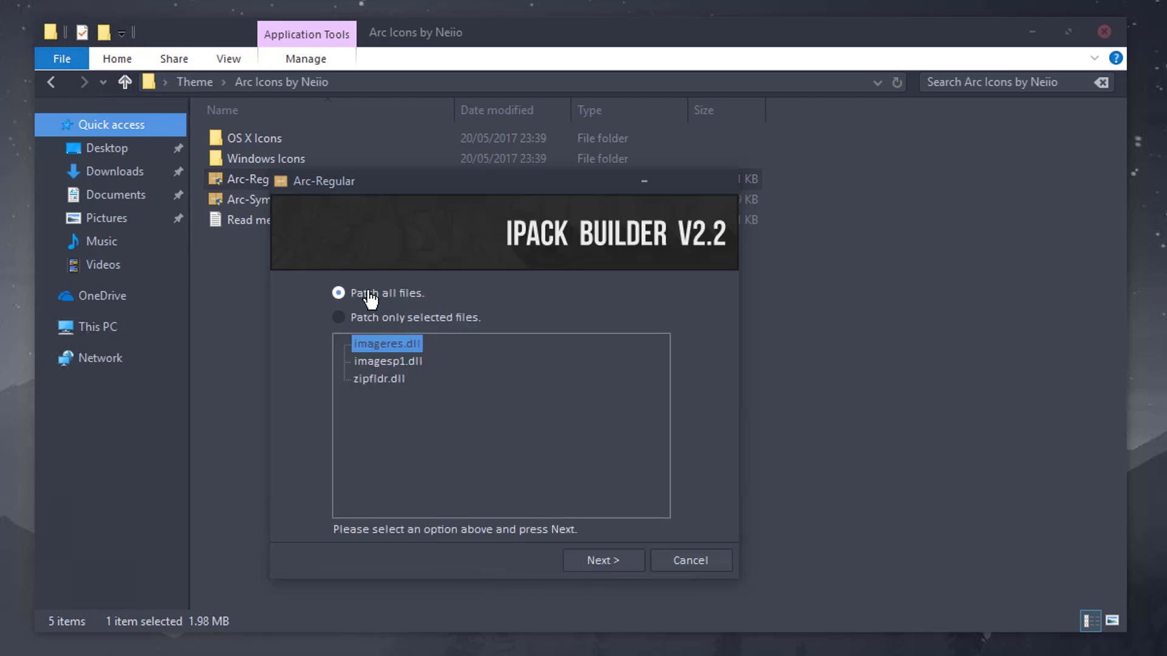
left_click(604, 562)
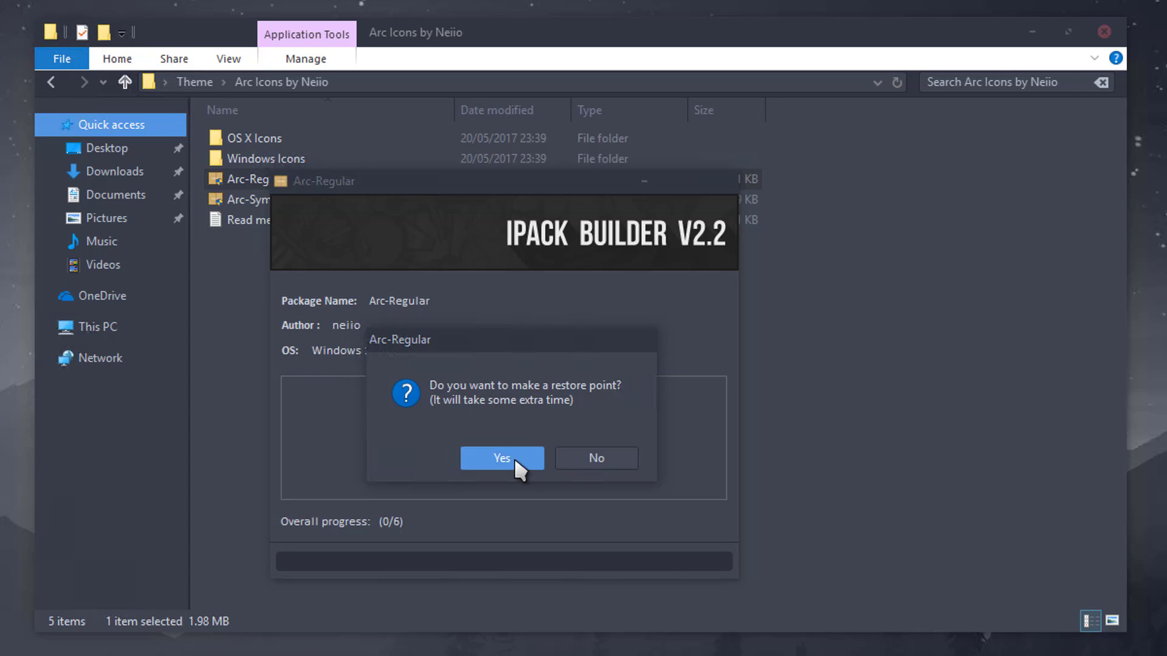
left_click(502, 458)
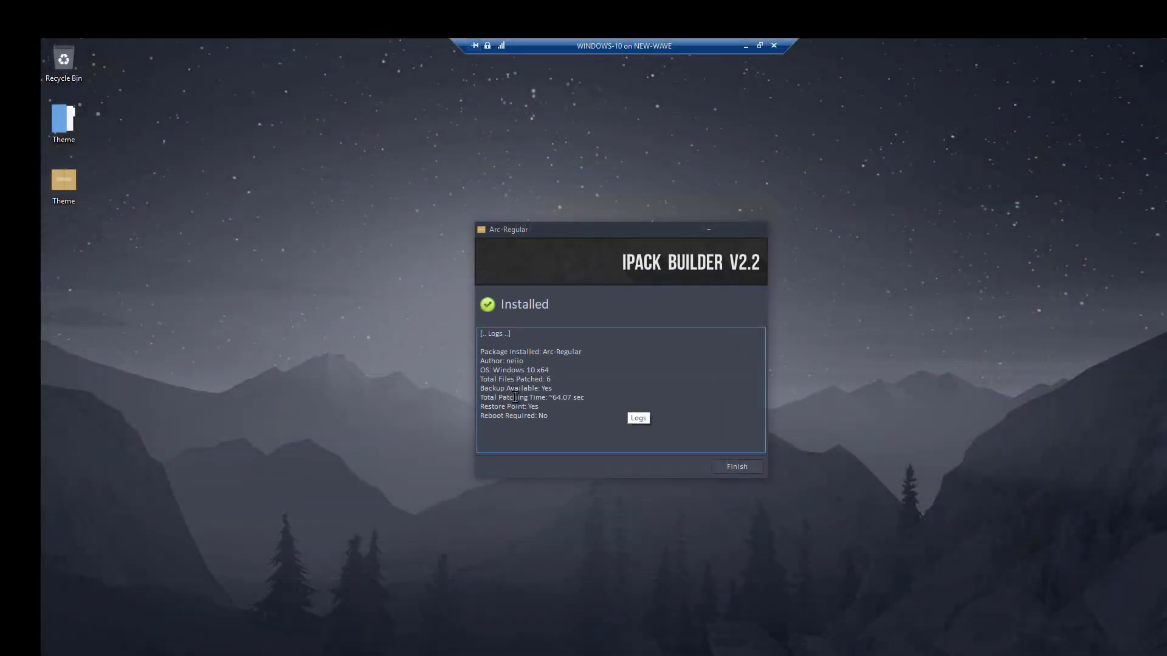
Finish the Arc-Regular installer, view the new look in File Explorer and Chrome, and close both windows.
left_click(735, 471)
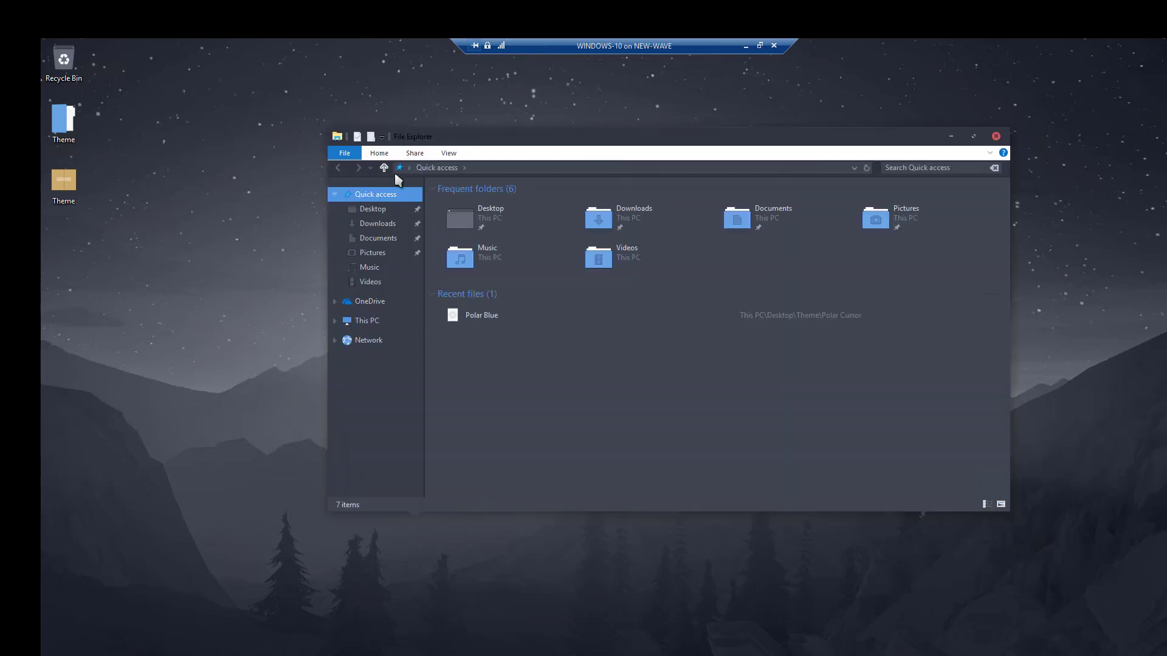
left_click(996, 137)
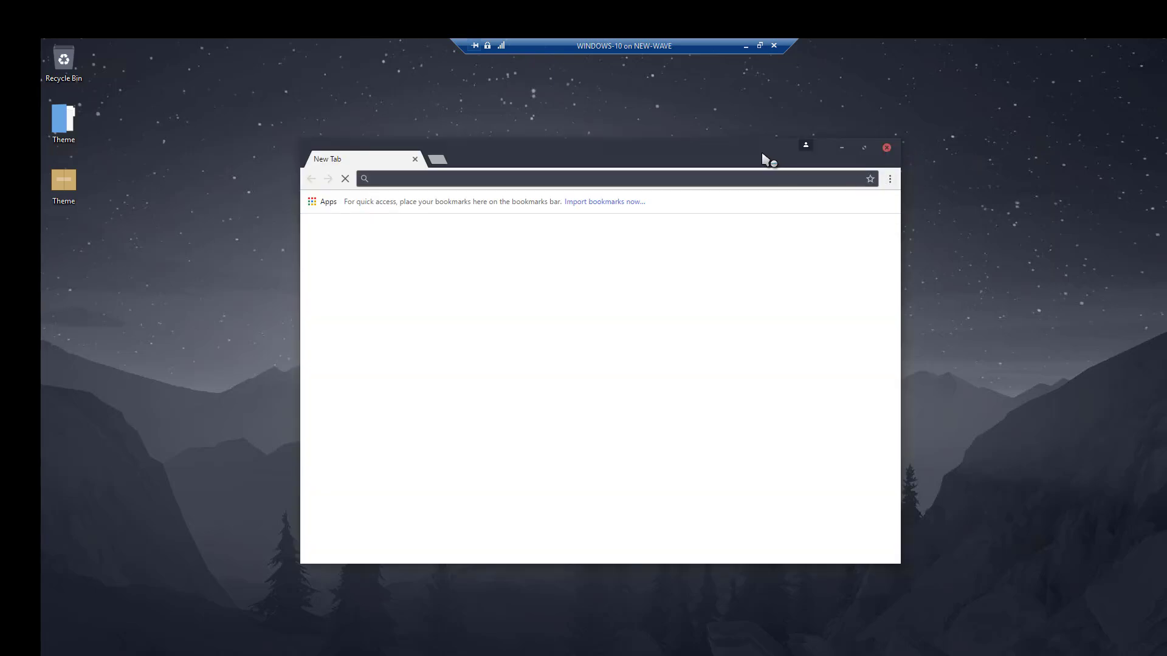
left_click(886, 148)
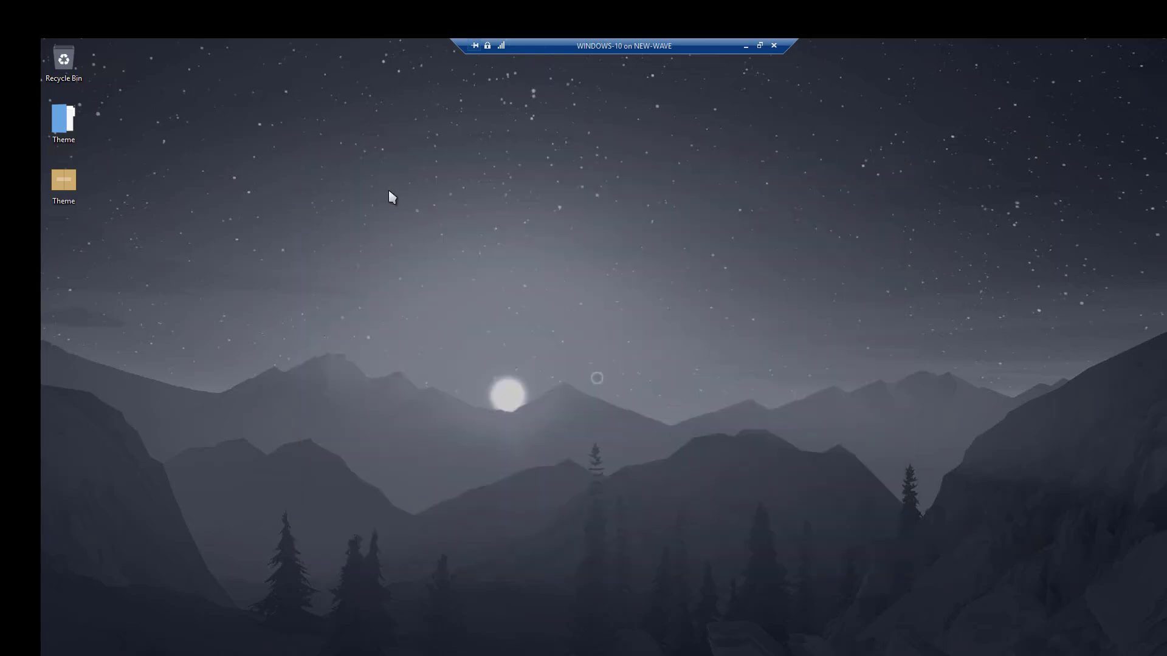
Open the desktop Theme folder, look at the Pressure2 Dark folder in its listing, and close the folder.
double_click(64, 119)
left_click(547, 245)
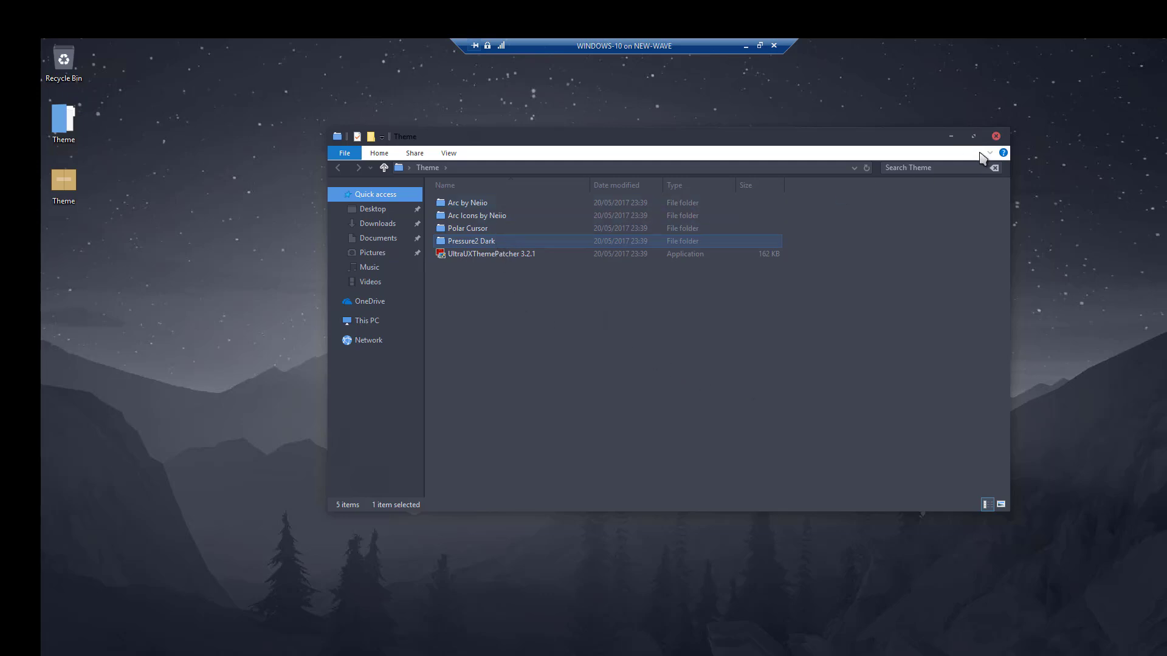
left_click(996, 137)
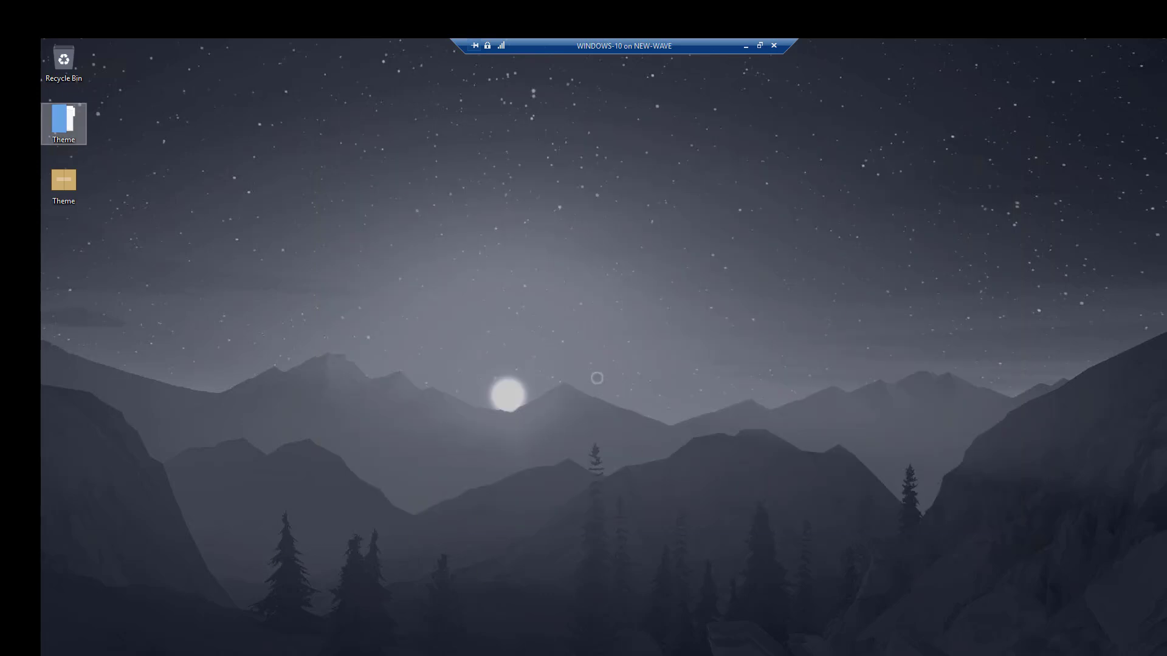
left_click(397, 444)
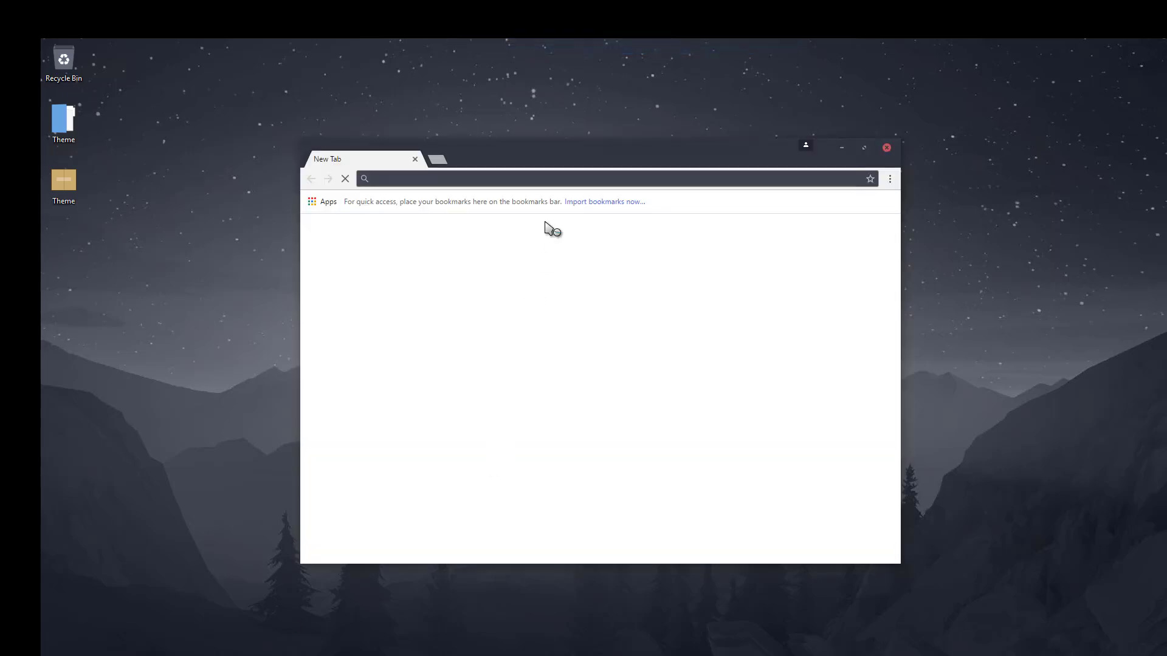
Switch to Chrome, maximise its window, search Google for "objectdock" and open Stardock's ObjectDock product page.
double_click(620, 151)
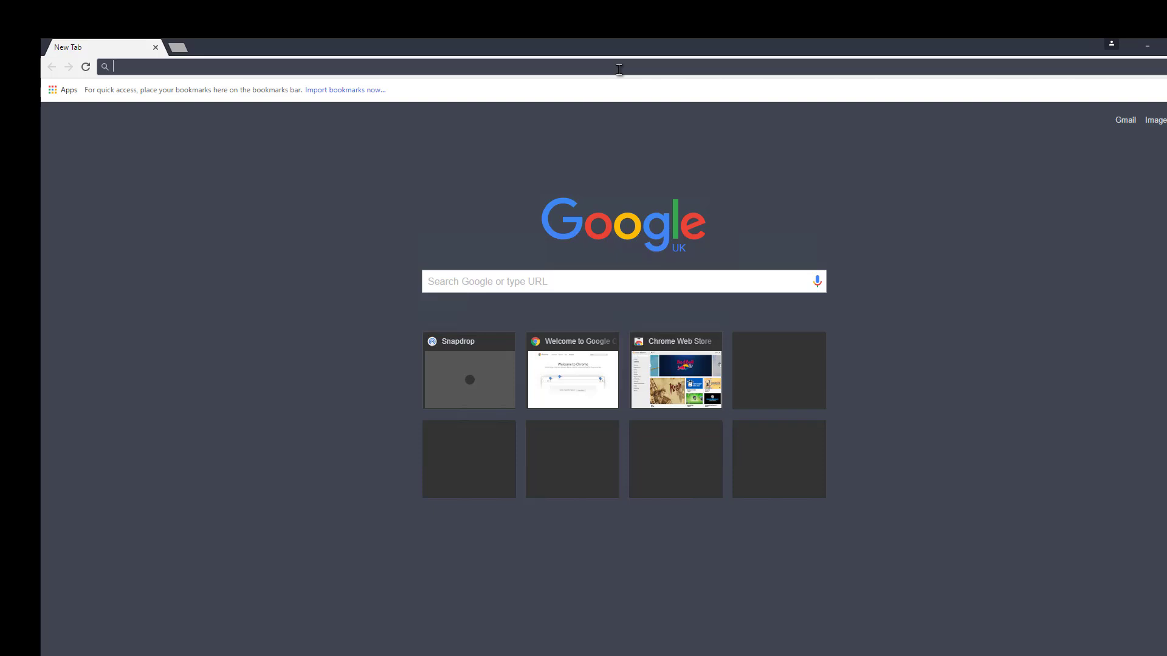
type("objectdock")
key("Return")
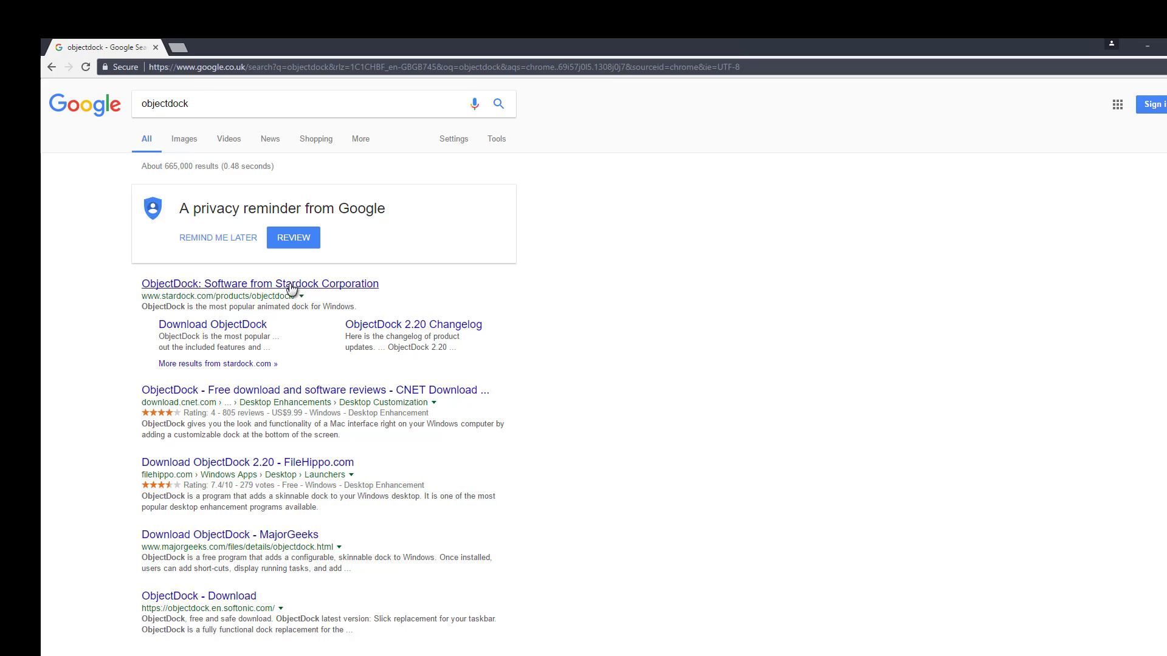
left_click(220, 294)
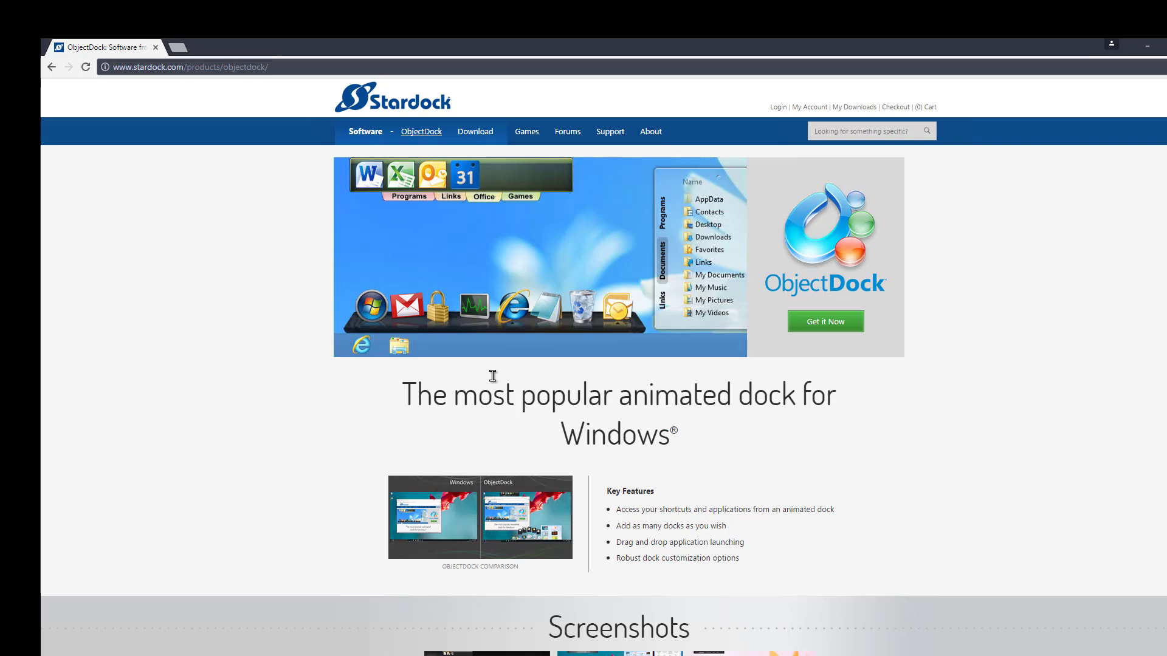
Search for "rocket dock" and look through the About page at rocketdock.com for its features.
left_click(270, 68)
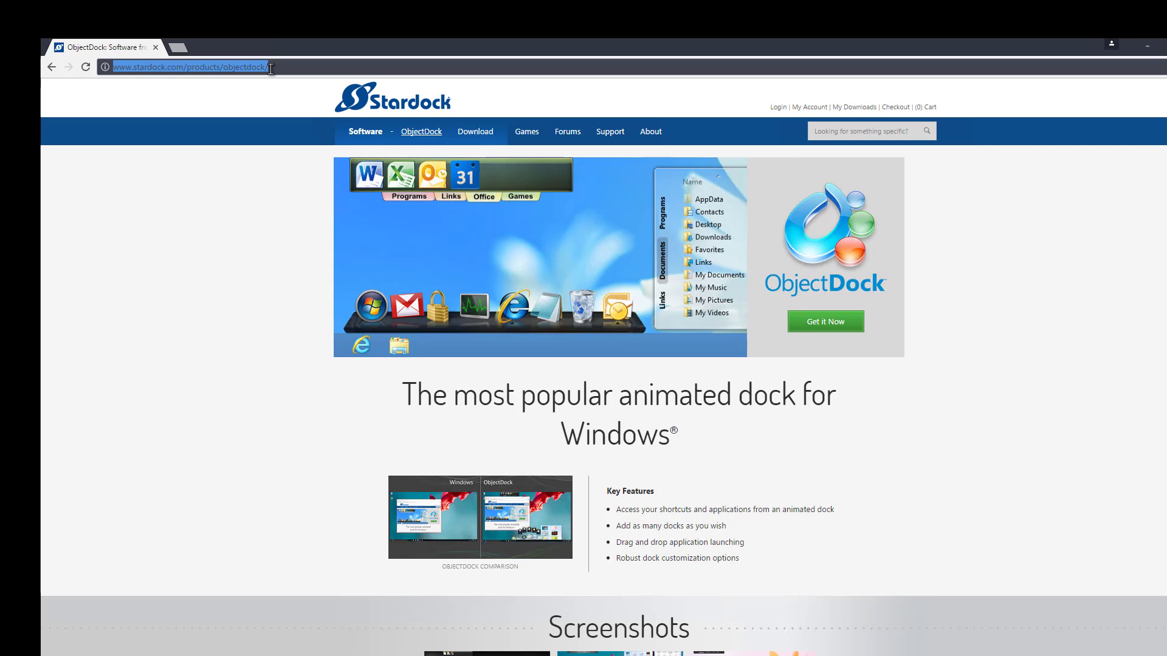
type("rocket dock")
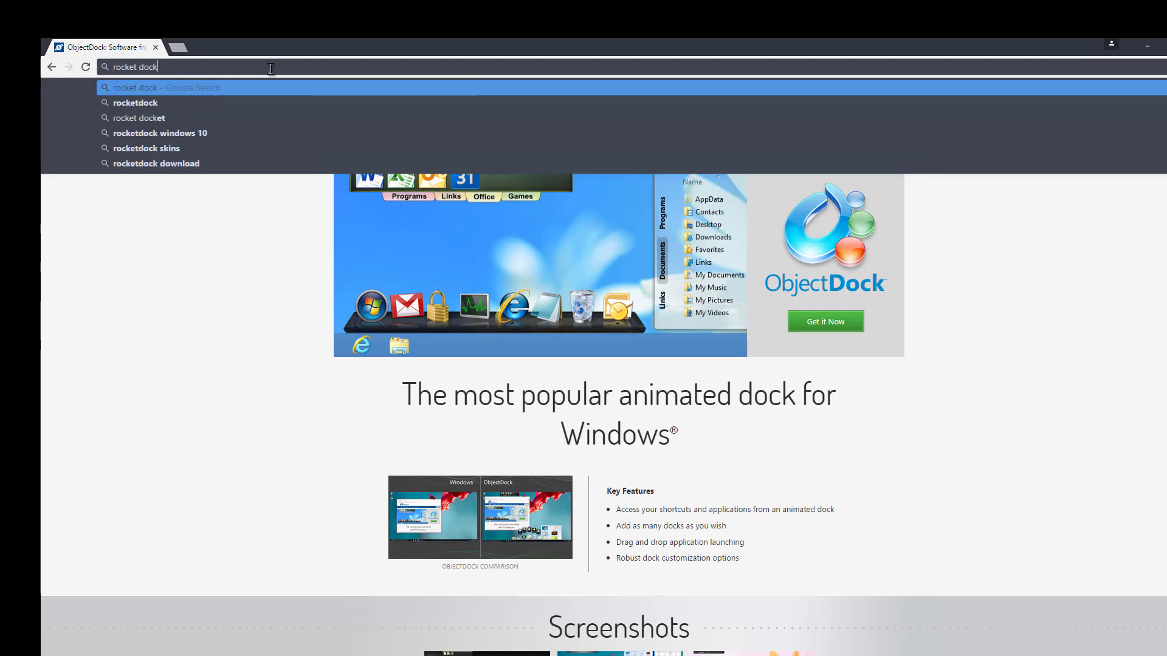
key("Return")
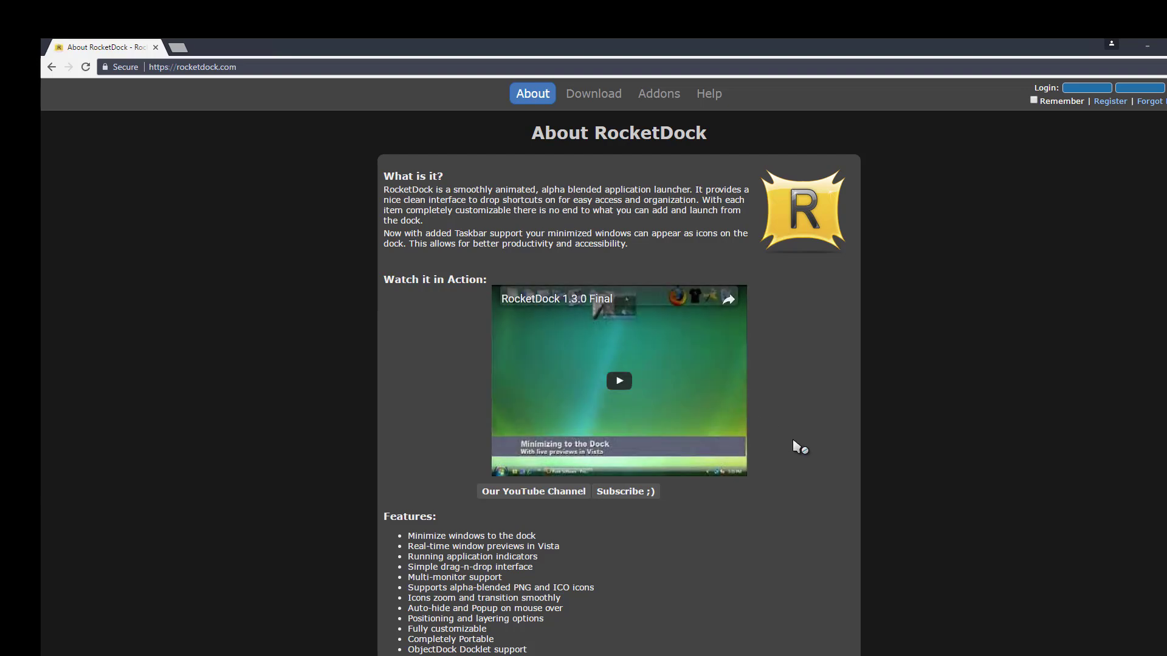
scroll(795, 446, "down", 2)
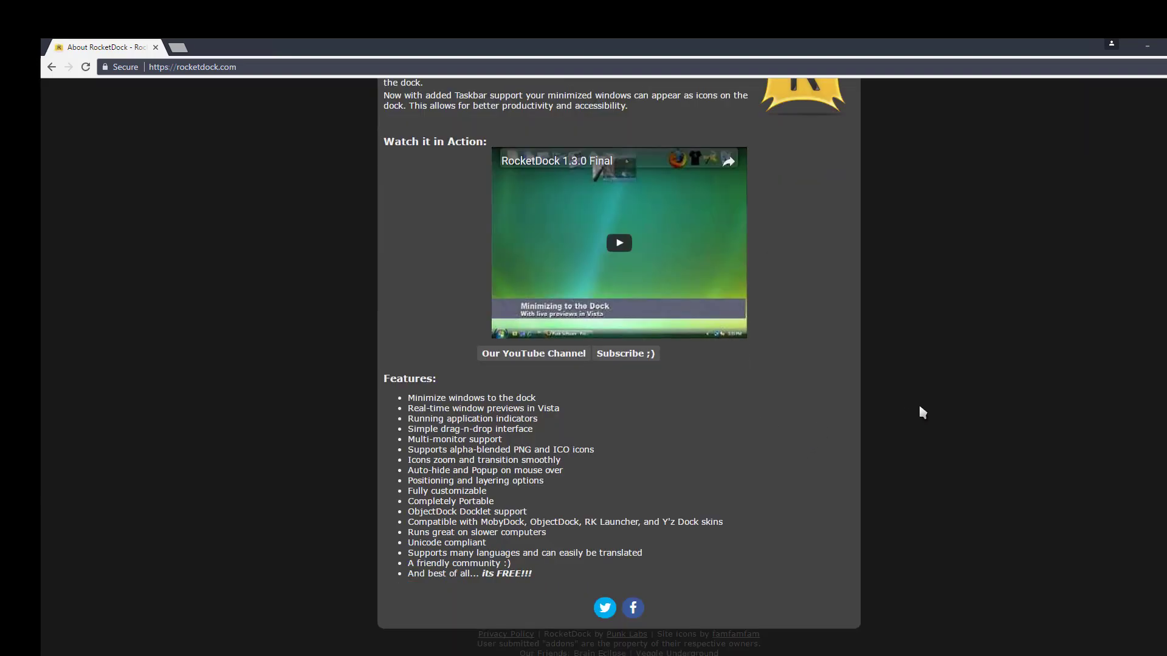
scroll(919, 406, "up", 2)
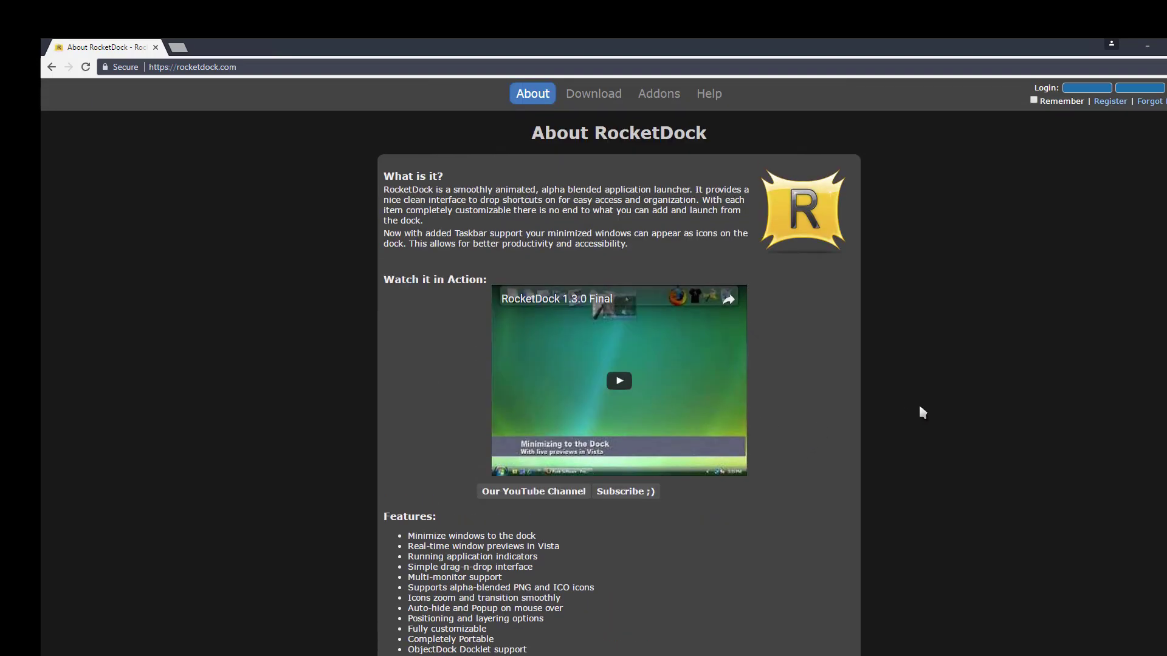
Search Google for "nexus dock" and open the Winstep Nexus page.
left_click(250, 73)
type("nexus dock")
key("Return")
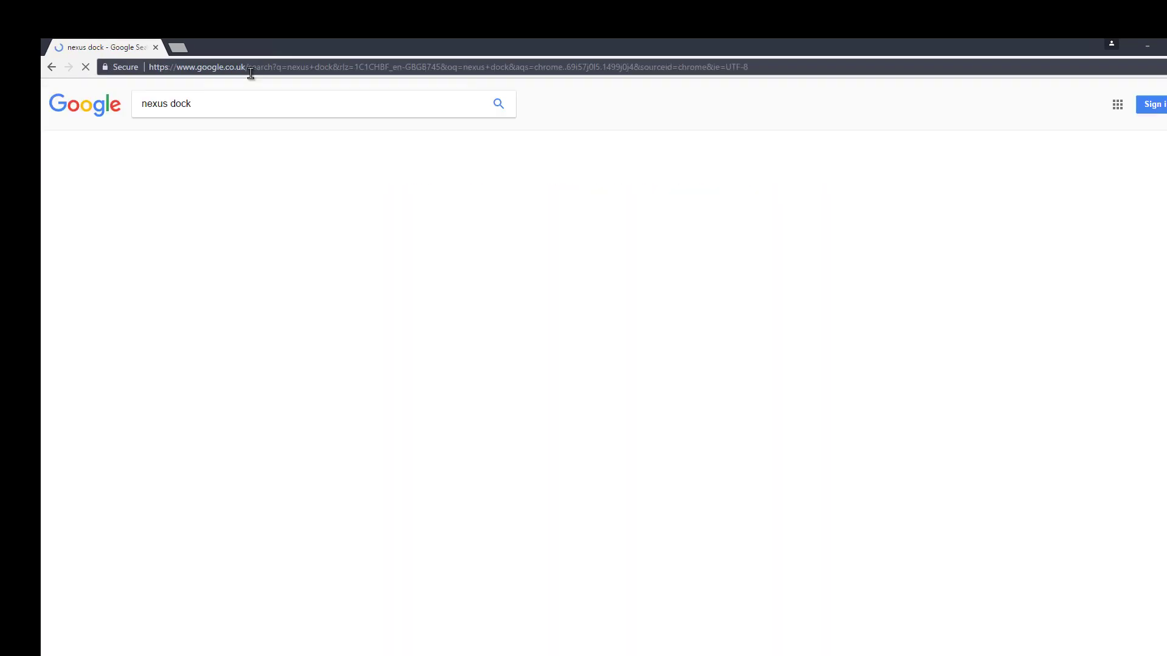
left_click(284, 288)
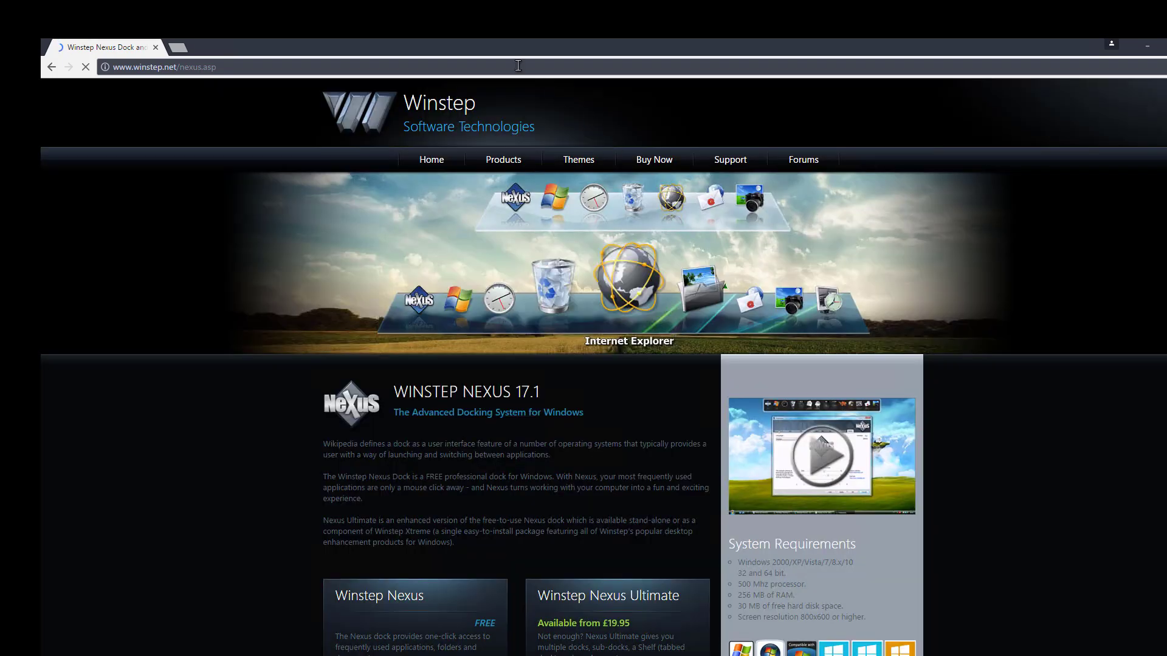
Return to ObjectDock as the dock of choice, start its 30-day trial and finish the activation.
left_click(518, 65)
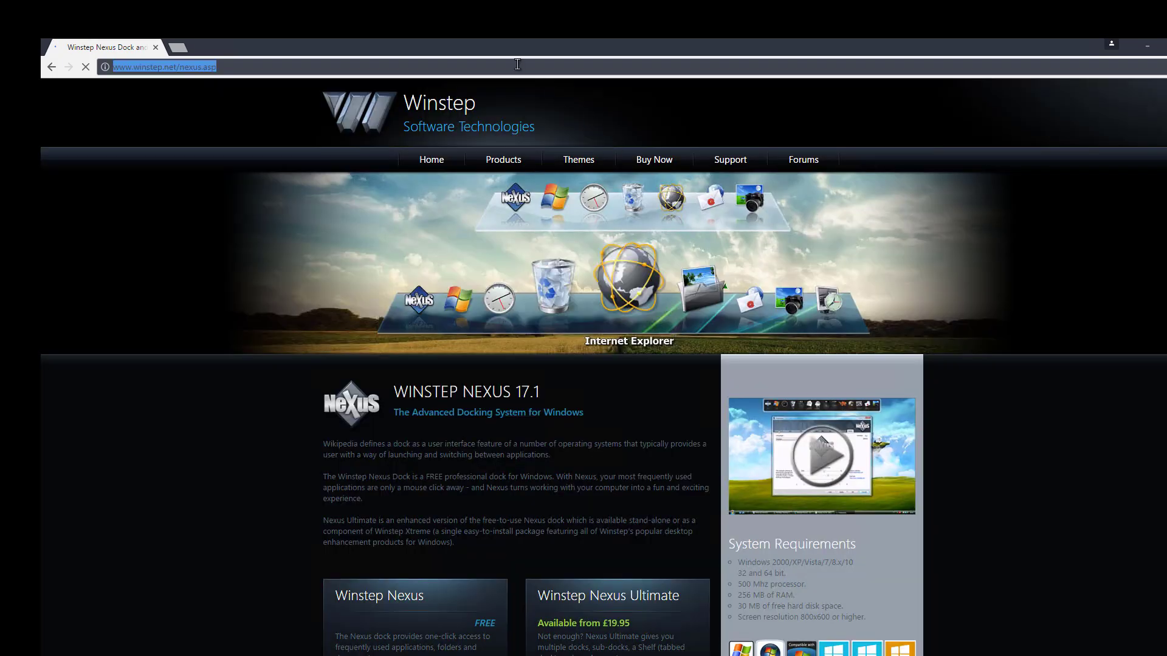
type("object")
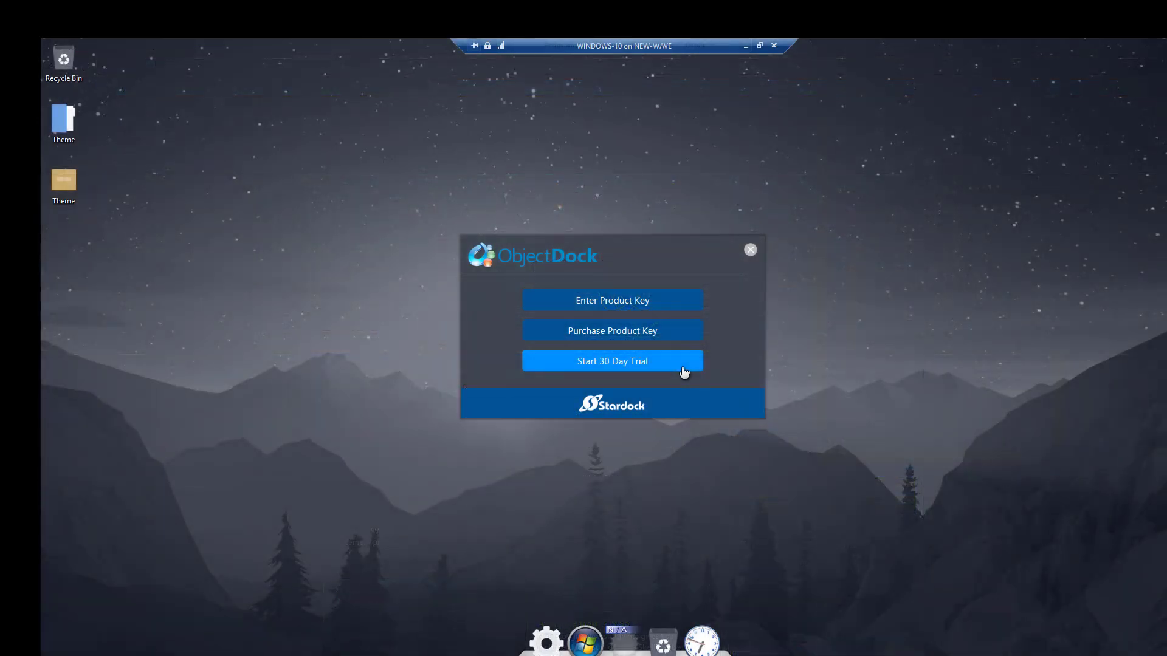
left_click(682, 368)
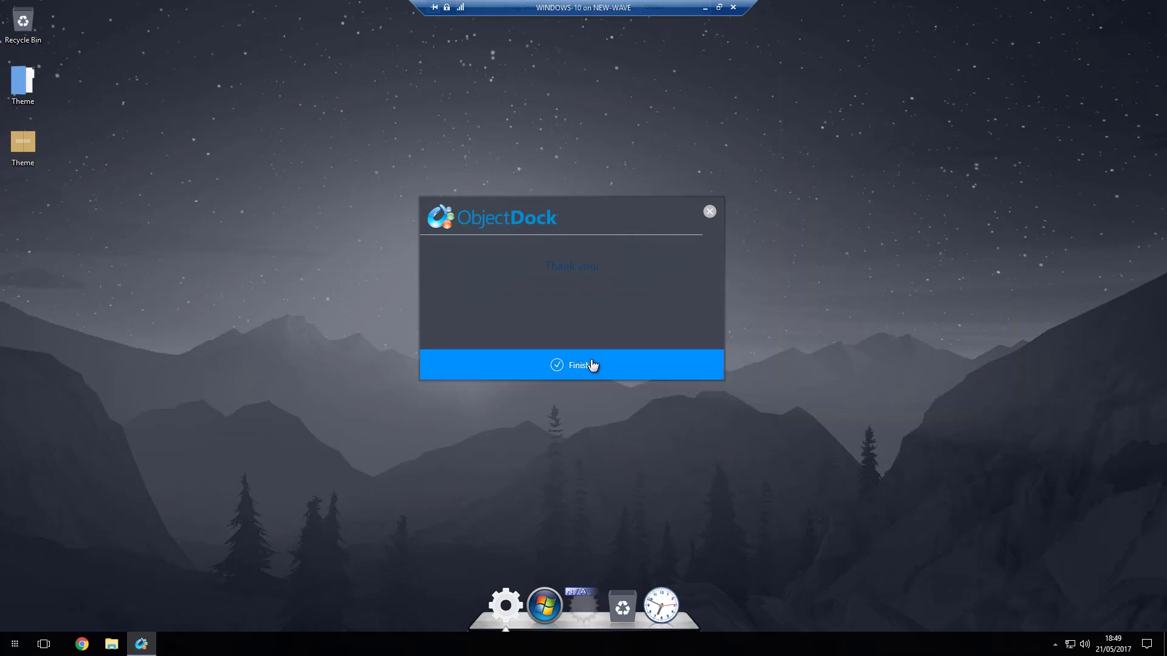
left_click(571, 367)
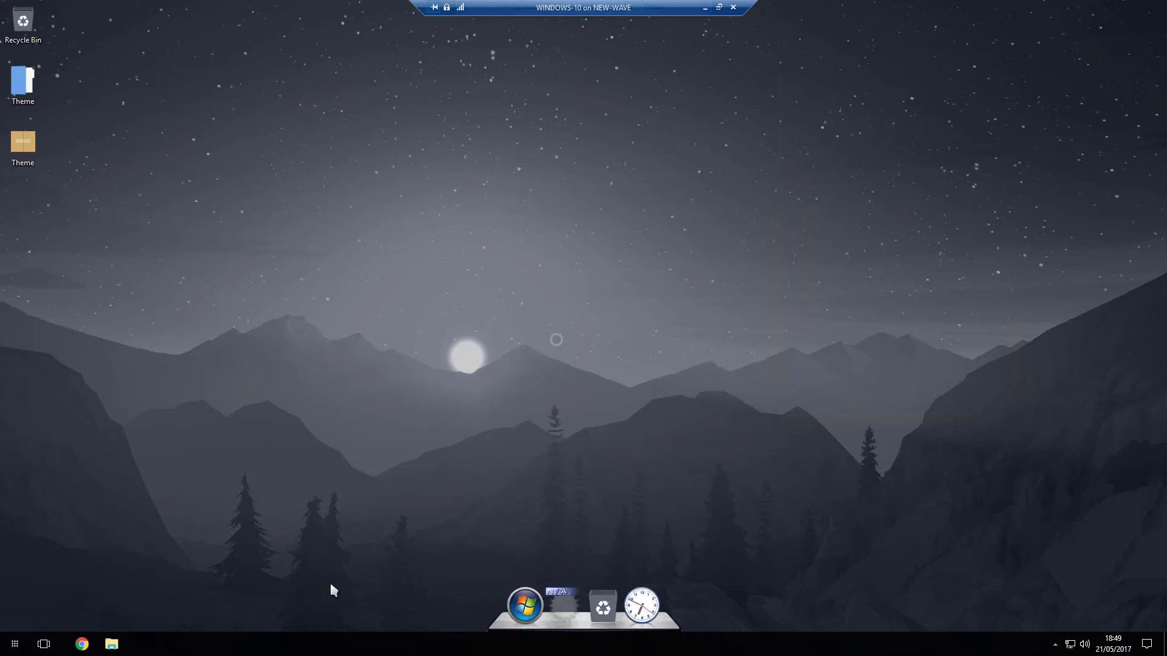
Unlock the taskbar, move it to the top edge of the screen and lock it there.
right_click(313, 647)
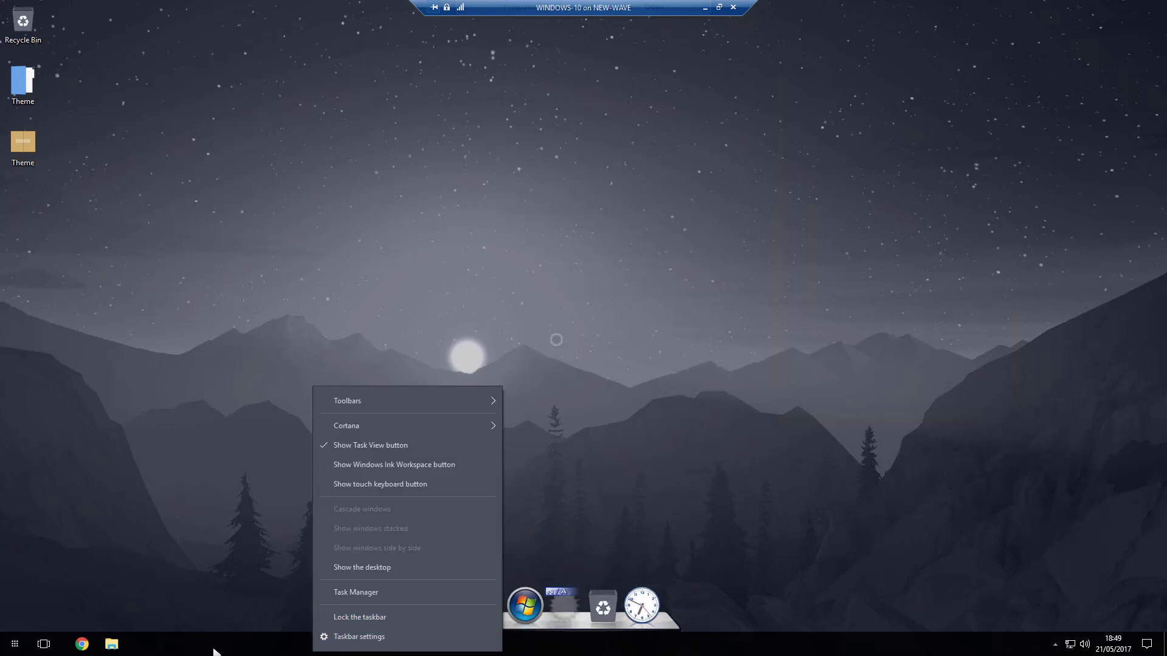
left_click_drag(216, 652, 304, 19)
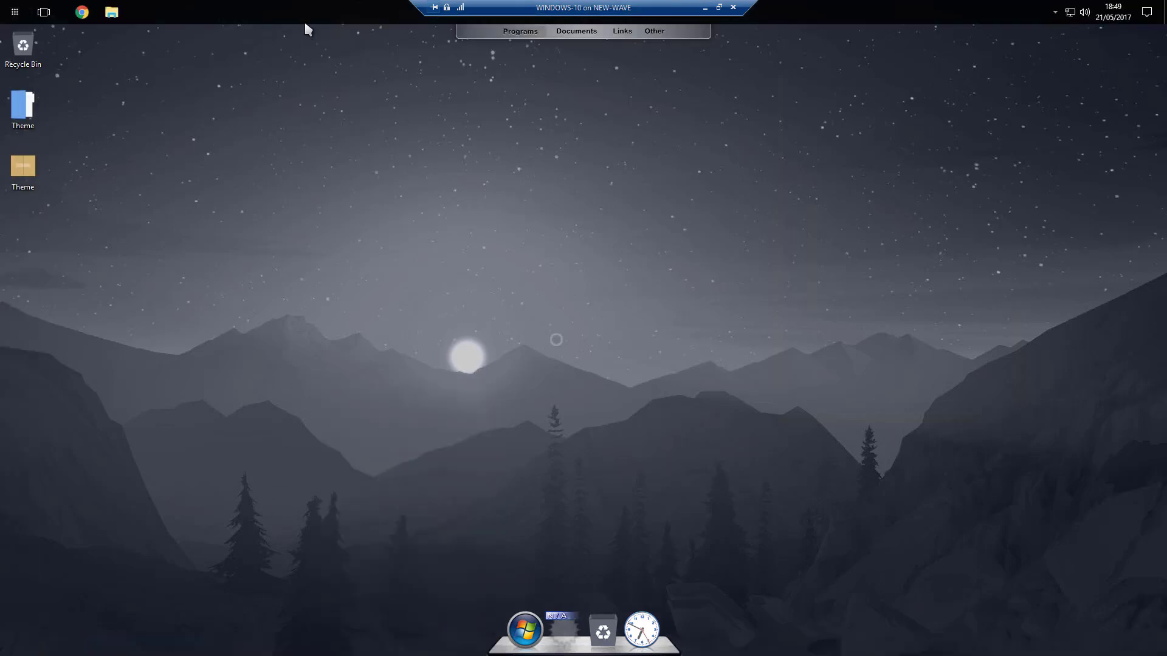
right_click(306, 24)
left_click(340, 239)
In the taskbar settings, turn on small taskbar buttons, set button combining to "When taskbar is full", and close Settings.
right_click(306, 11)
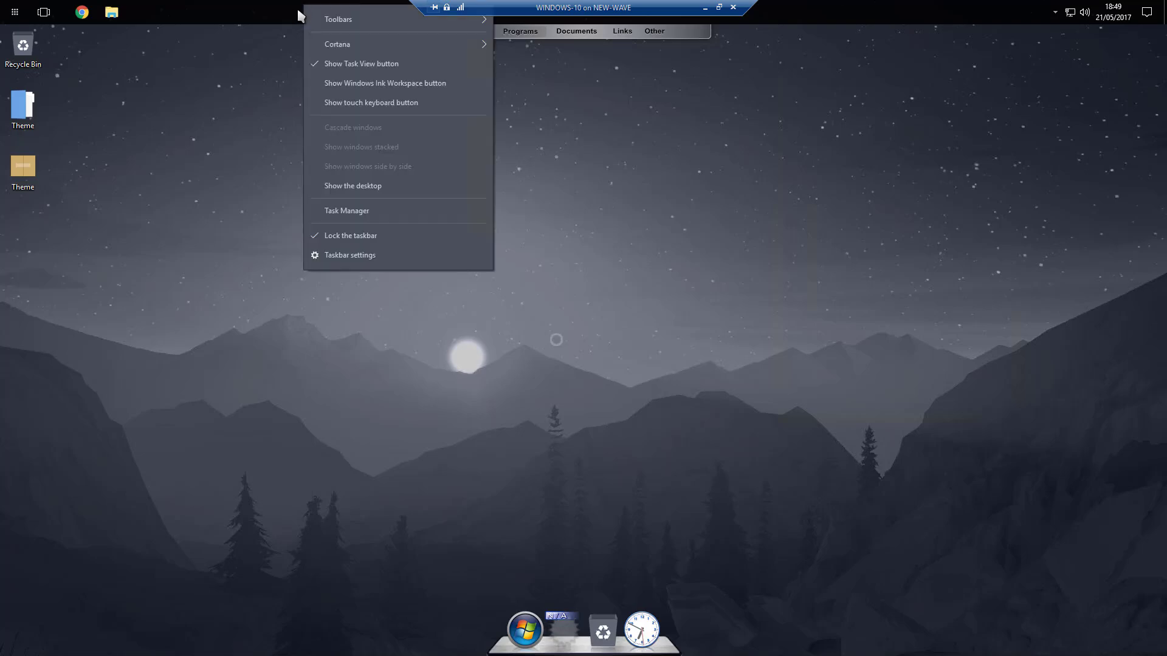
left_click(370, 255)
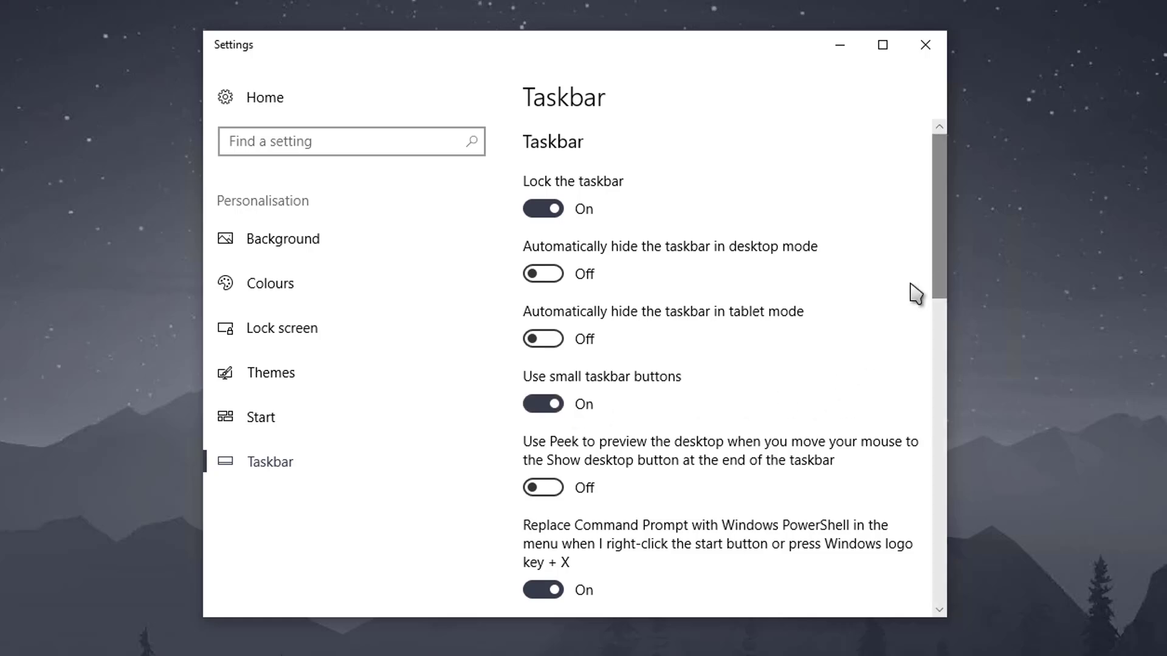
scroll(910, 294, "down", 5)
scroll(909, 298, "down", 3)
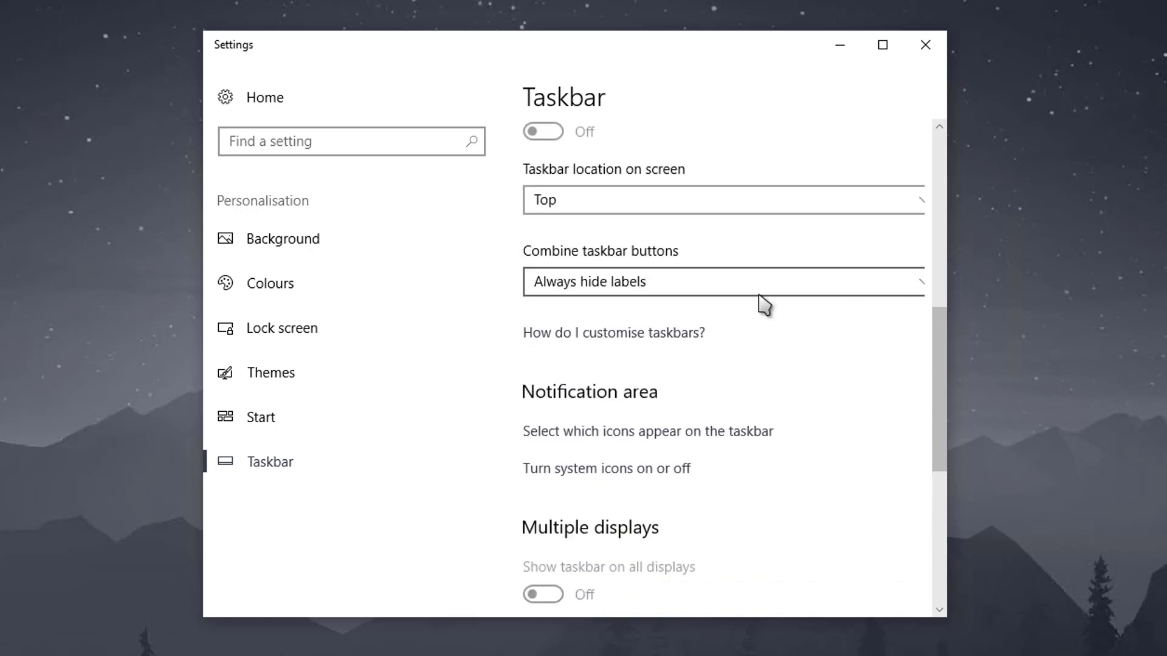
left_click(660, 285)
left_click(639, 312)
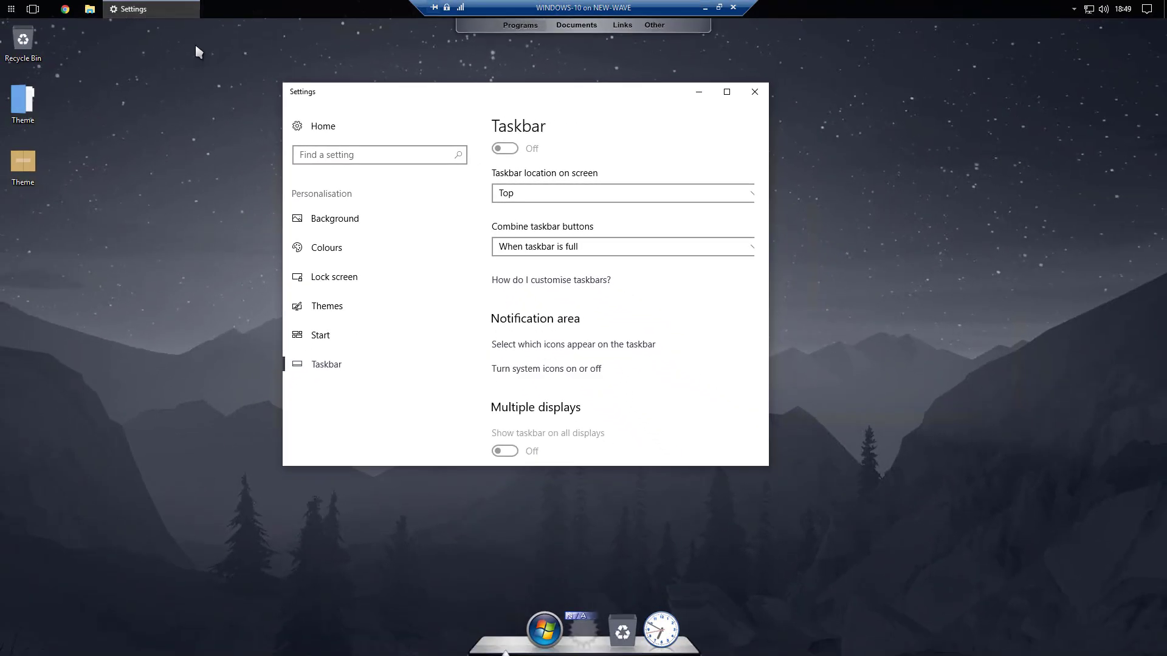
left_click(753, 96)
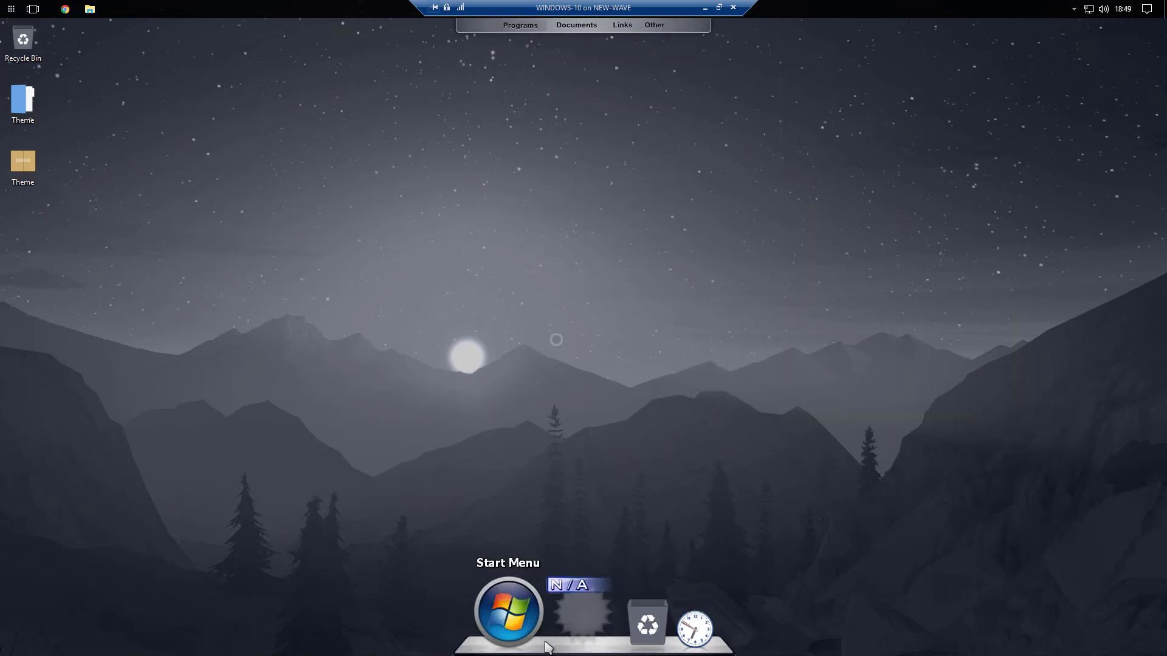
Open ObjectDock's settings from the dock and delete the Tabbed Dock located on the top edge of the screen.
right_click(643, 619)
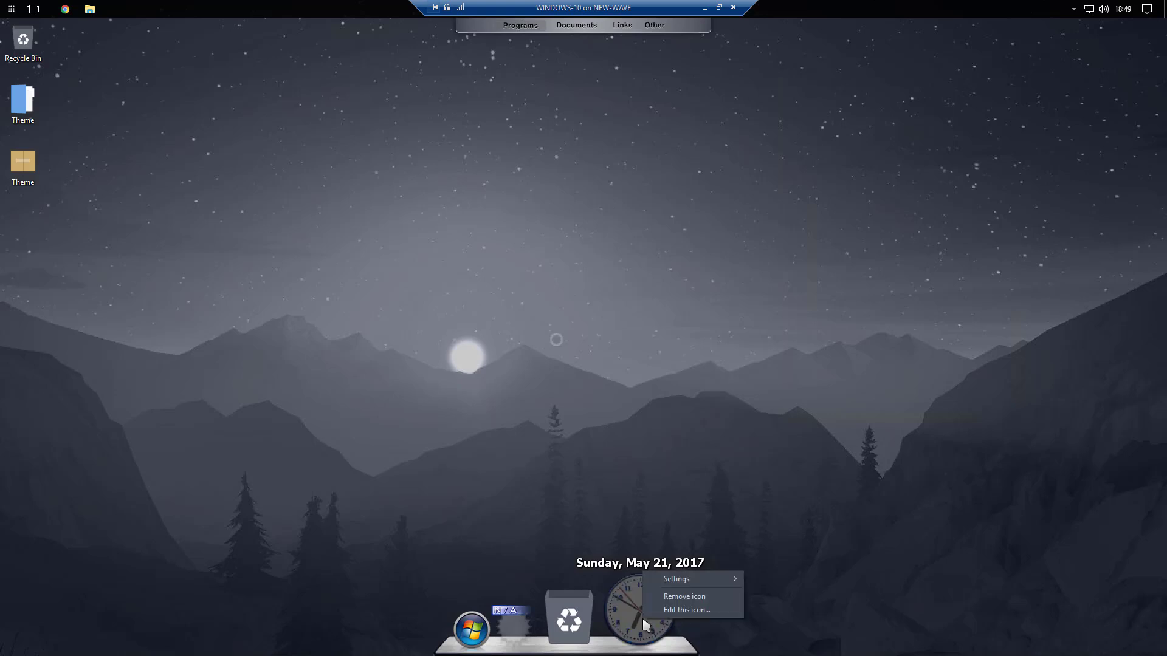
mouse_move(712, 587)
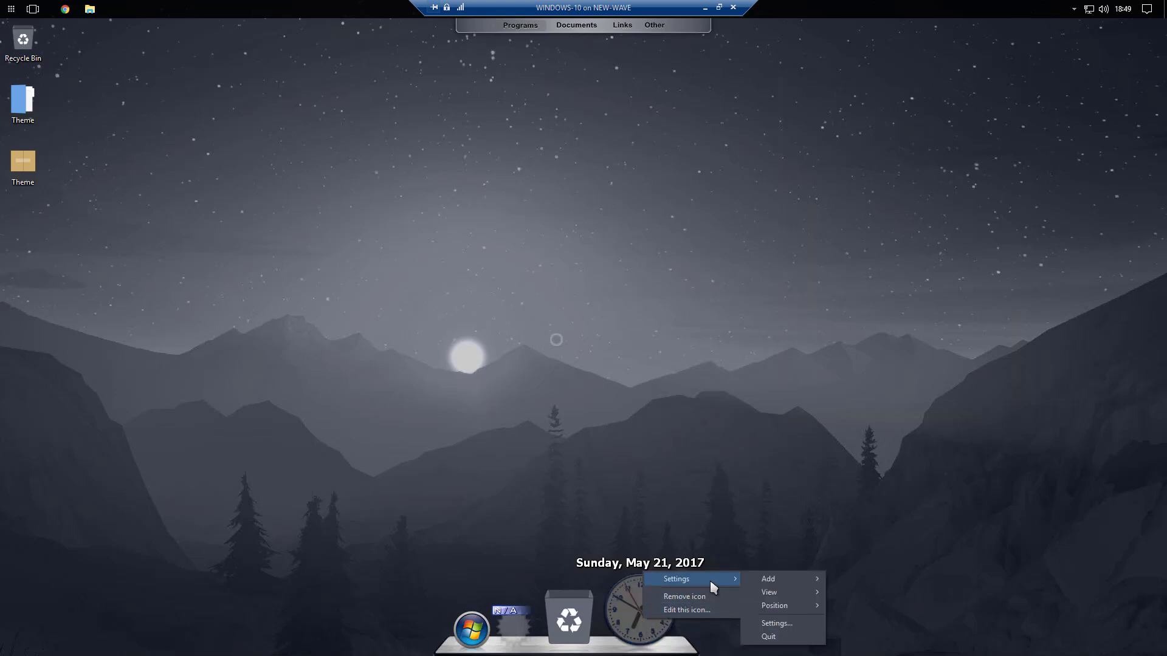
left_click(775, 624)
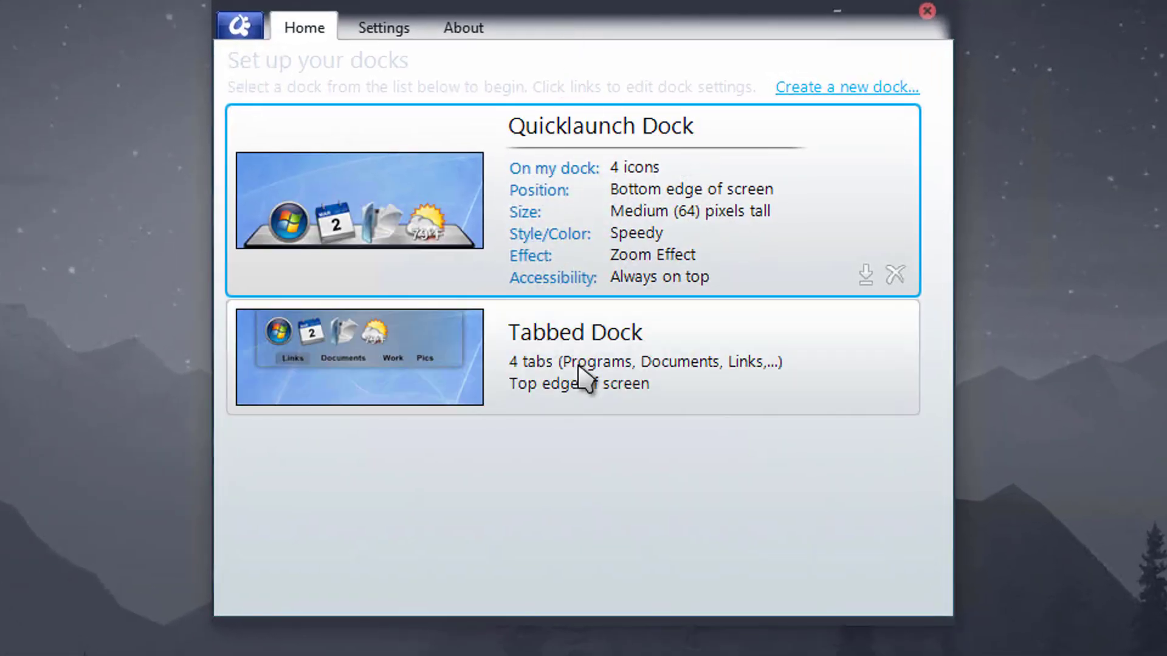
left_click(583, 380)
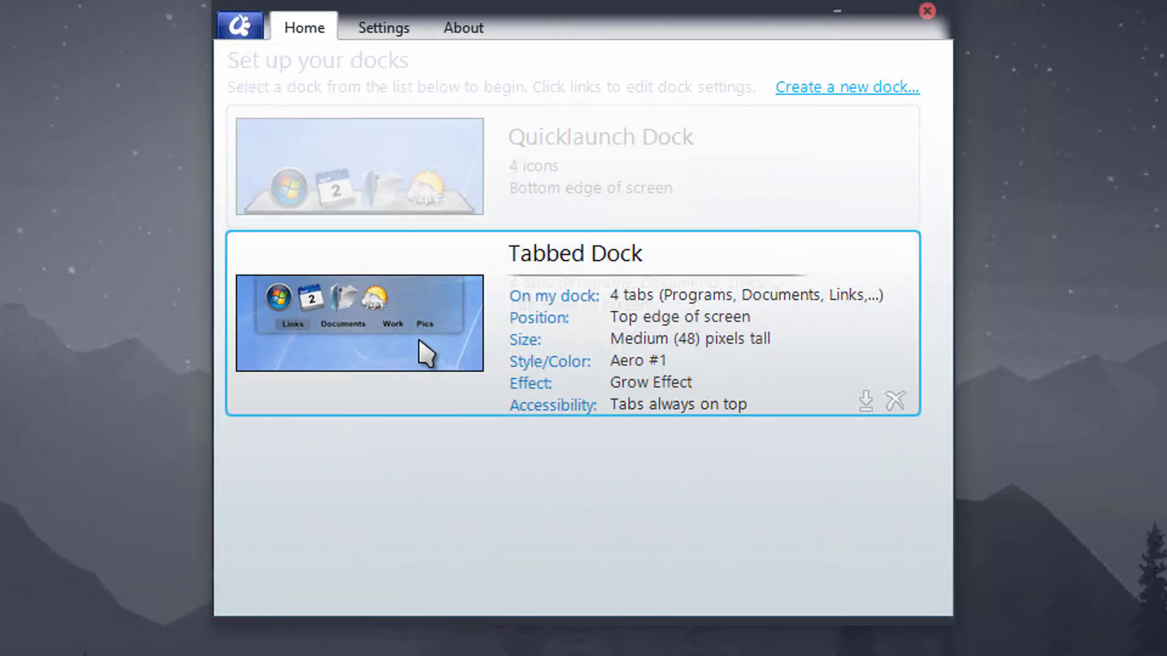
left_click(899, 397)
left_click(598, 450)
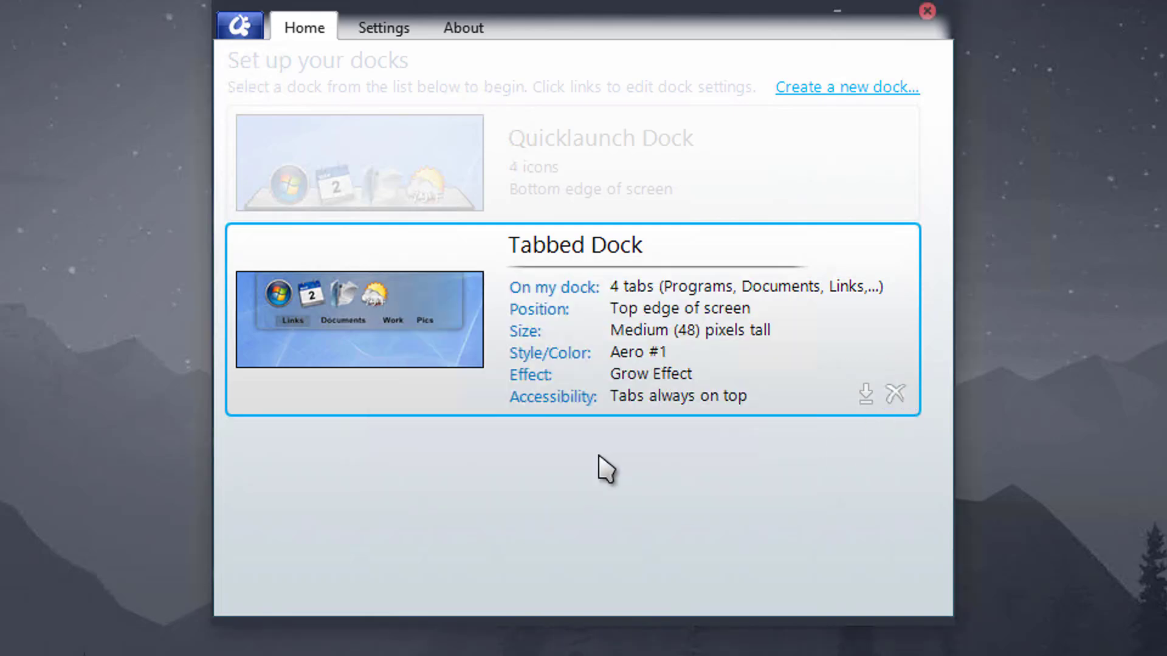
Open the Quicklaunch Dock's accessibility options and select the first accessibility mode.
left_click(594, 199)
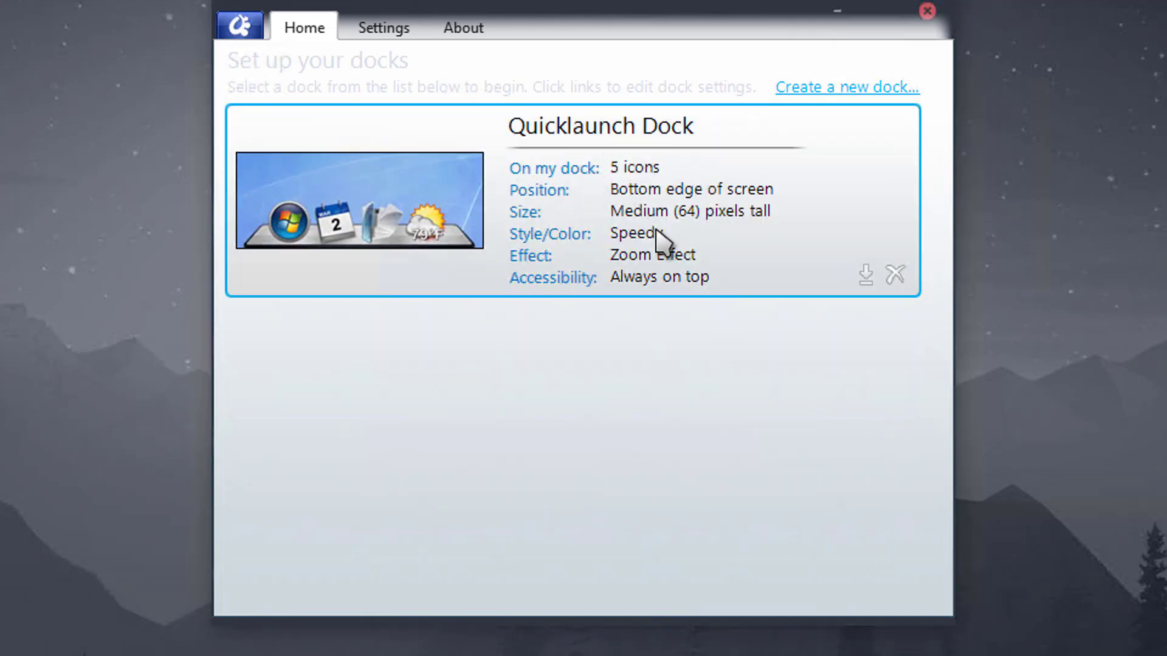
left_click(551, 282)
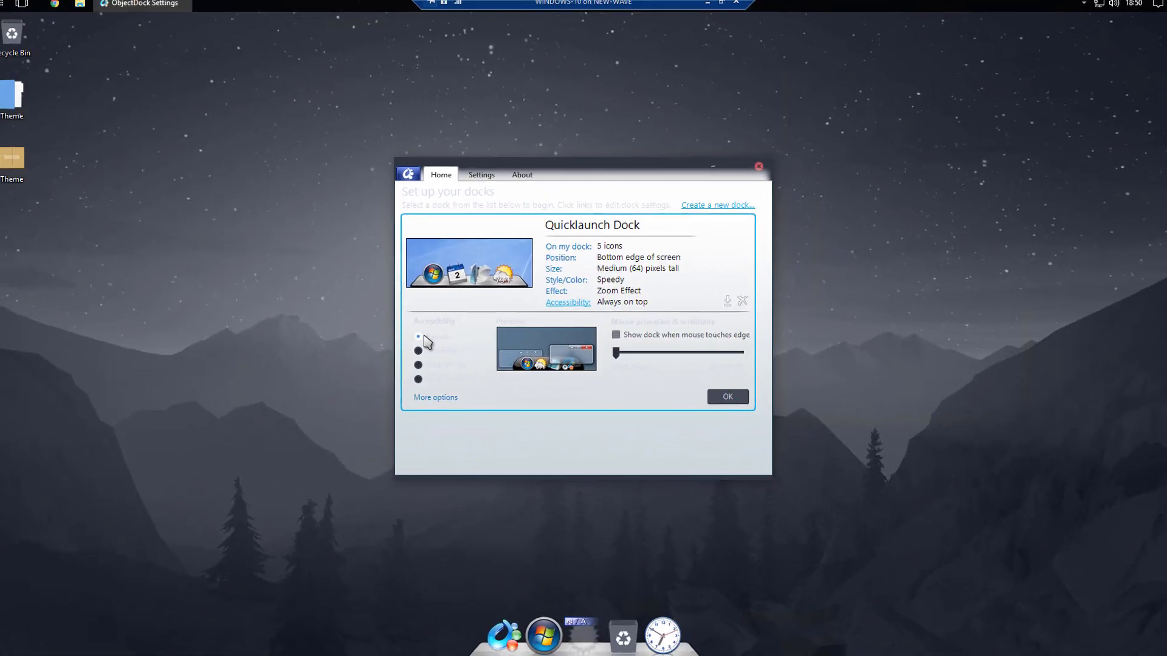
left_click(420, 337)
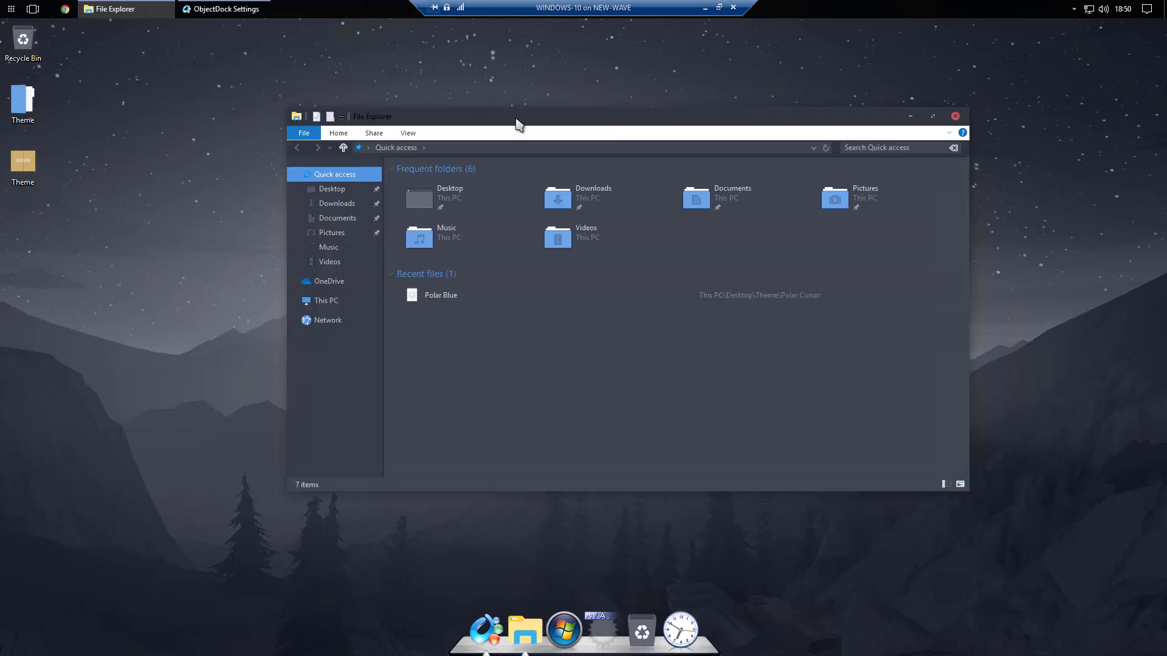
Move the File Explorer window down over the dock to check how they overlap, and close the window.
left_click_drag(516, 123, 495, 281)
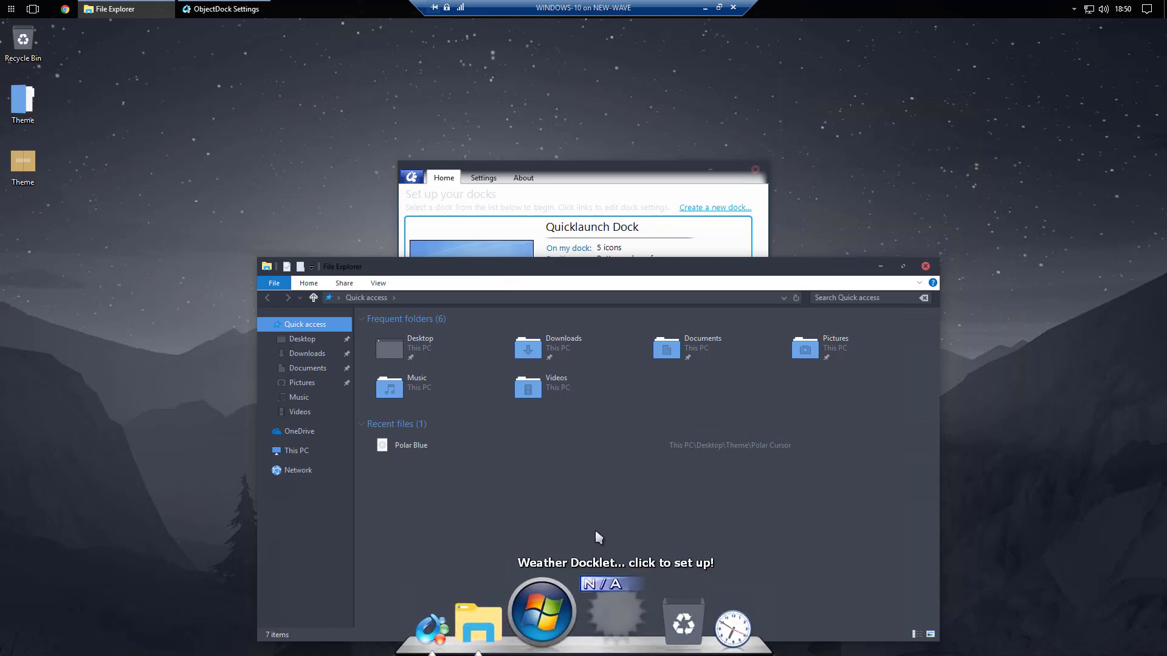
left_click(925, 266)
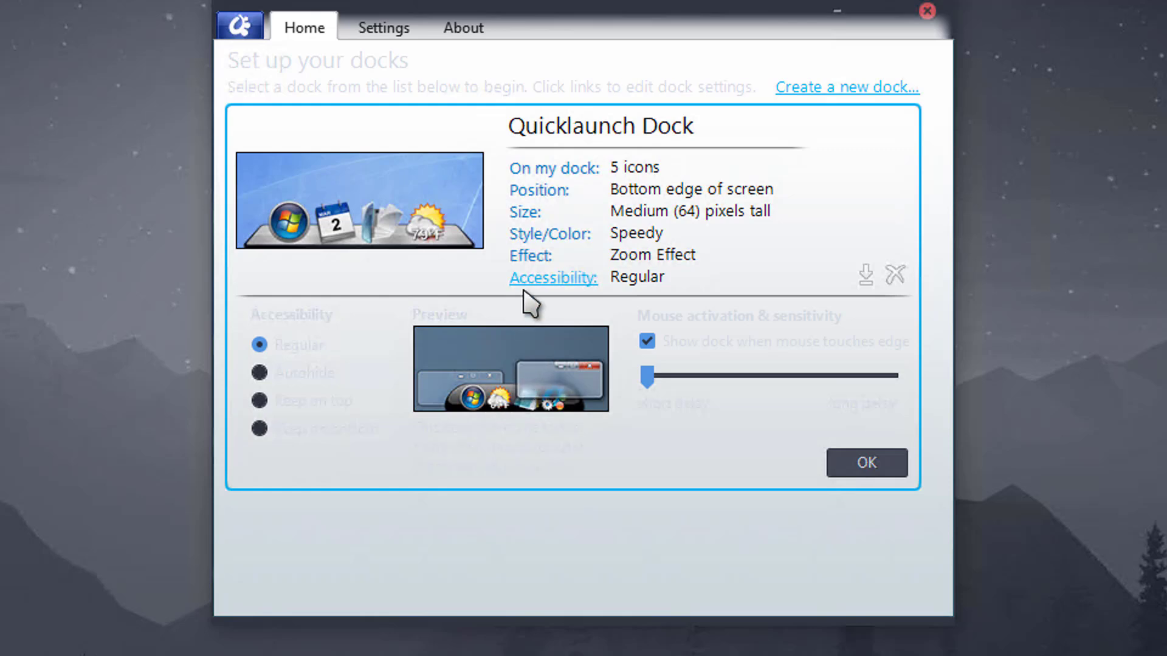
In the Quicklaunch Dock's effect options, try the animation before Zoom and switch back to Zoom.
left_click(538, 262)
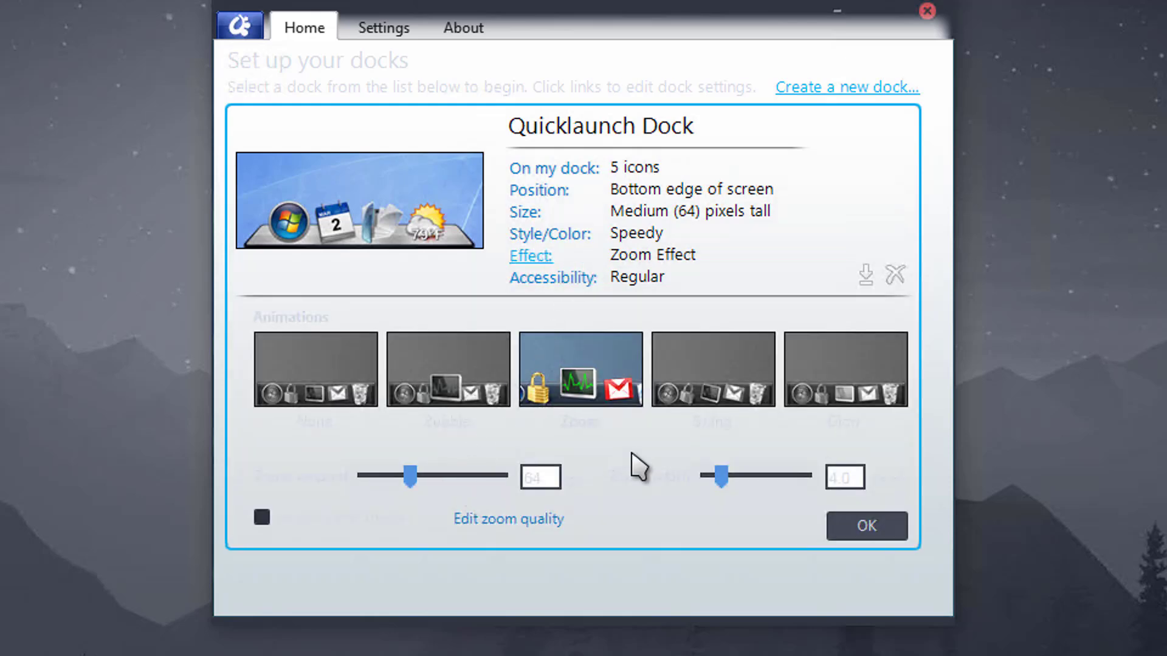
left_click(446, 395)
left_click(392, 401)
left_click(598, 406)
Change the Quicklaunch Dock's background style to BlackOps and raise its transparency to about three quarters of the range.
left_click(553, 235)
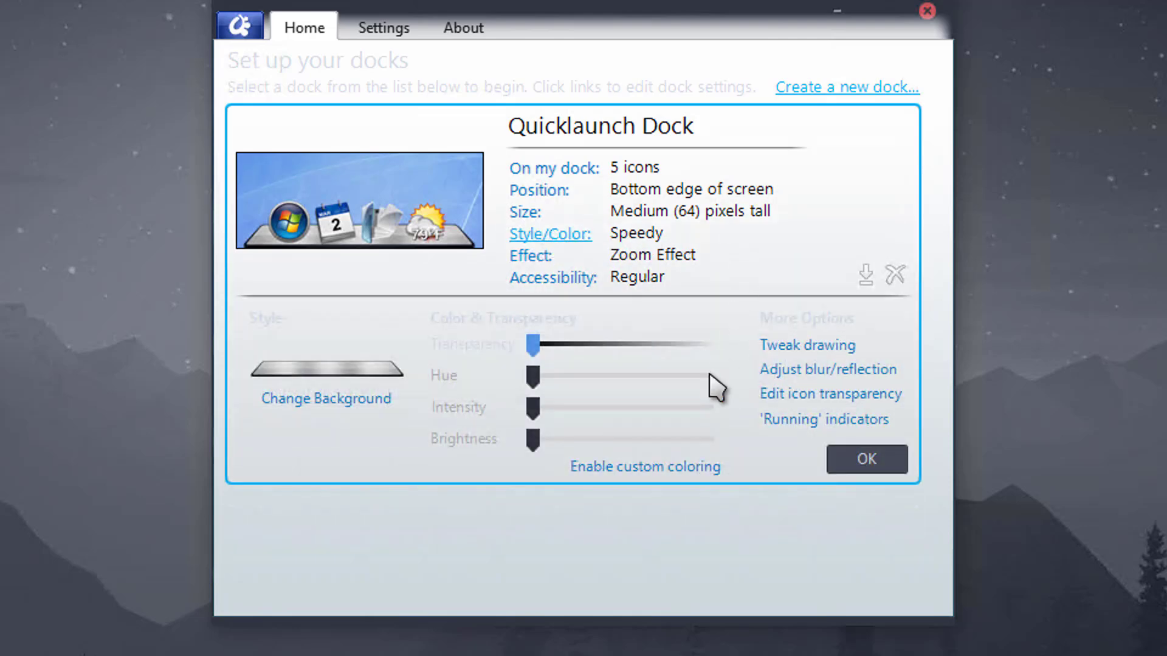
left_click(341, 409)
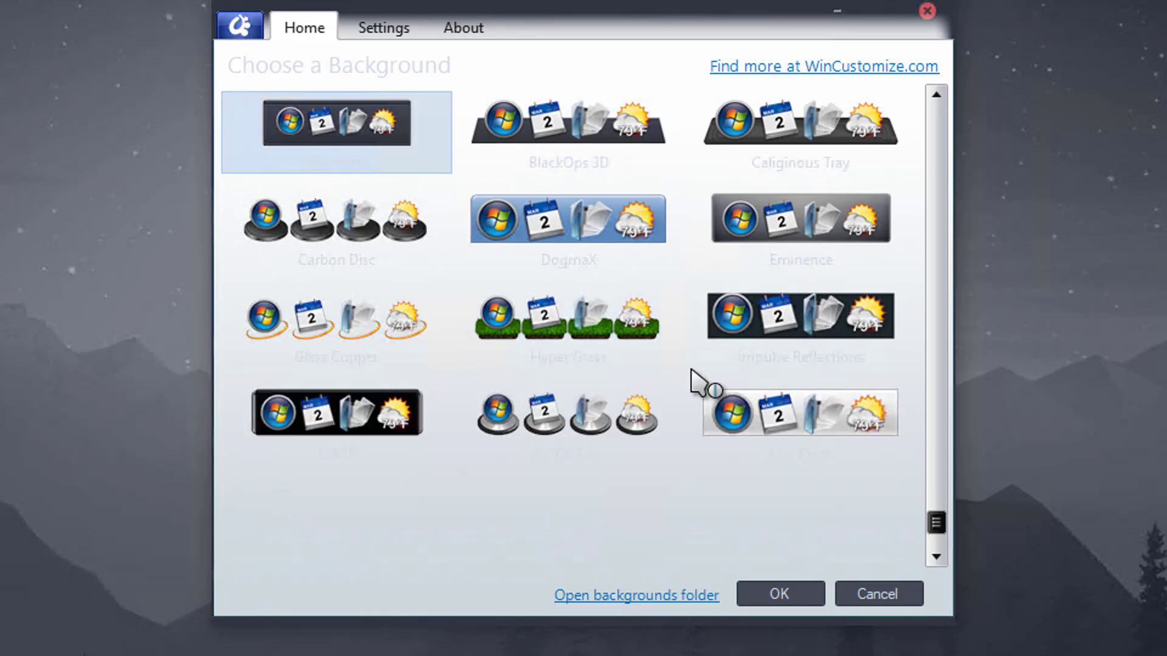
left_click(799, 595)
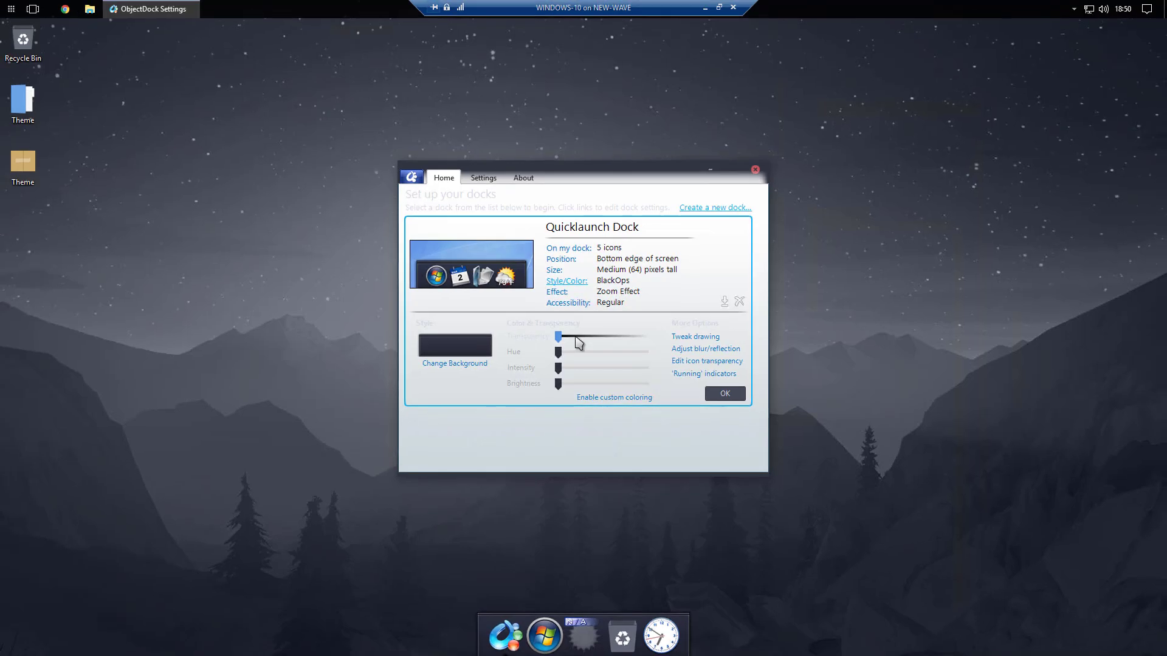
left_click_drag(561, 344, 624, 352)
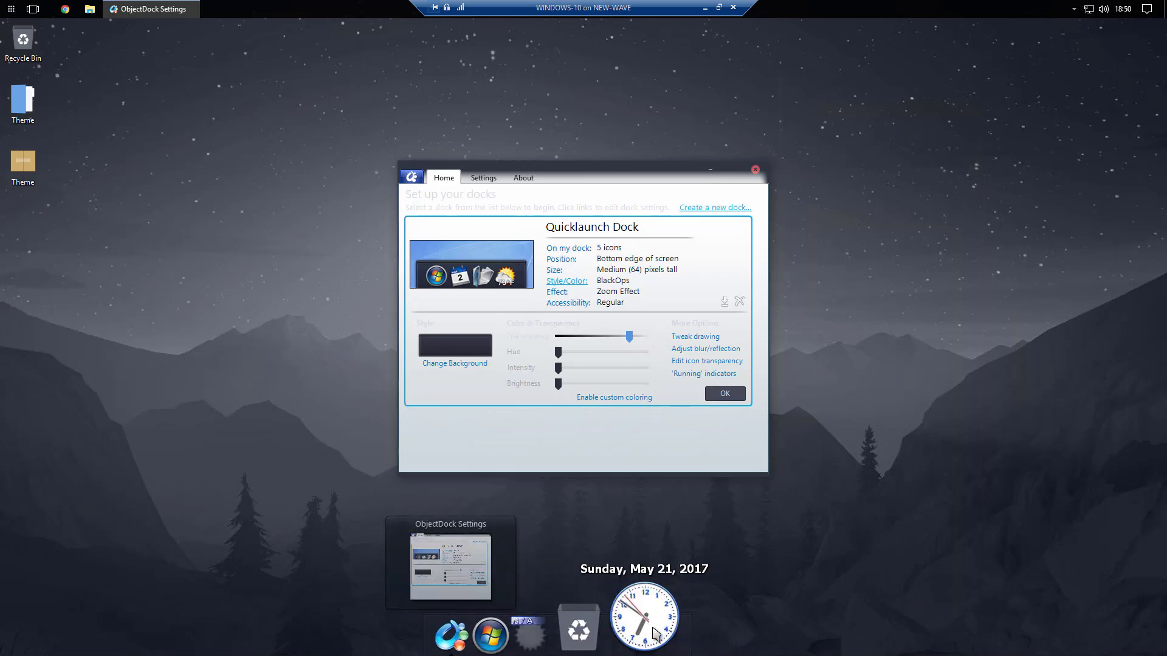
With File Explorer open clear of the dock, choose the white circle running-program indicator, lower its slider slightly, and save and close the dock settings.
left_click(91, 11)
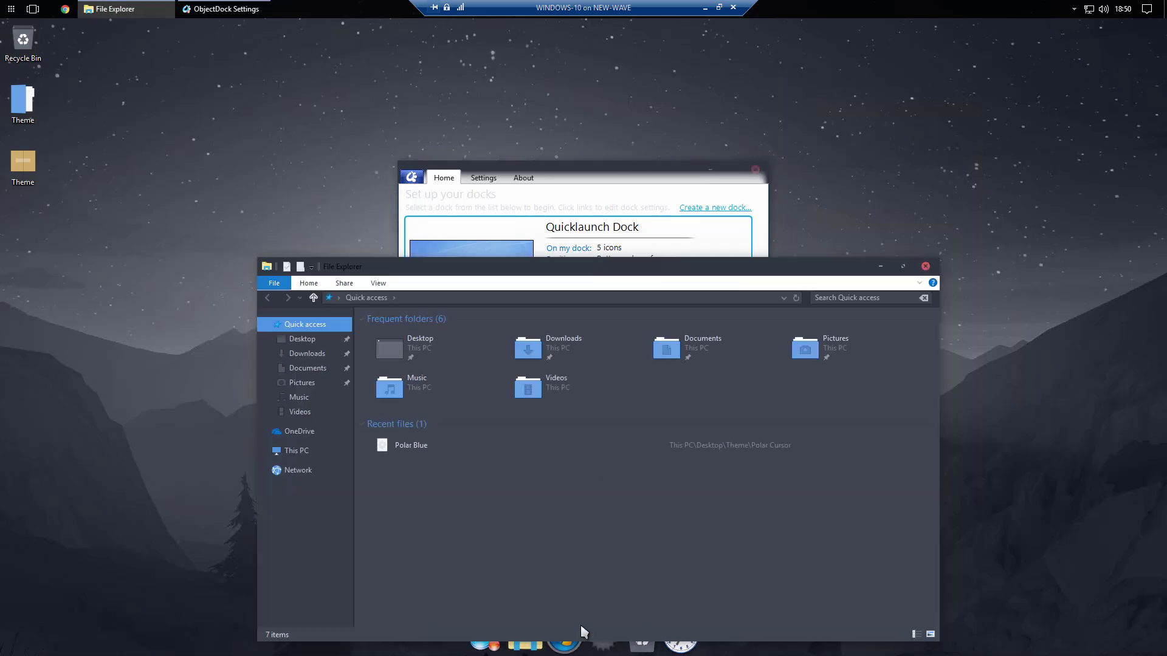
left_click_drag(644, 266, 779, 176)
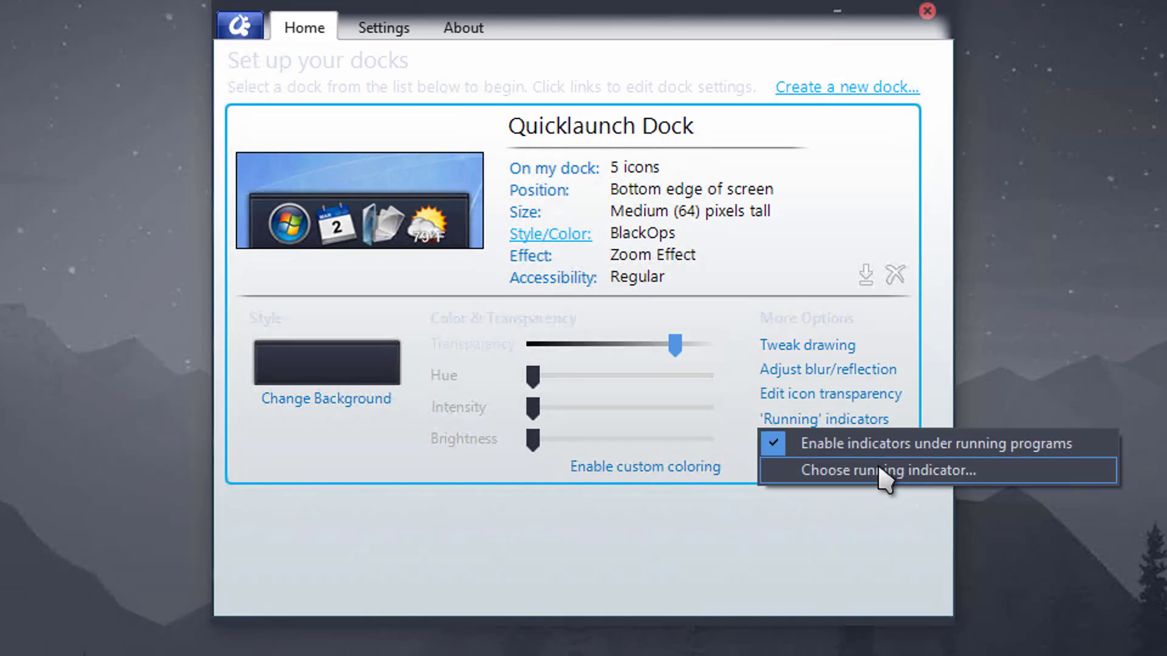
left_click(884, 477)
left_click(788, 231)
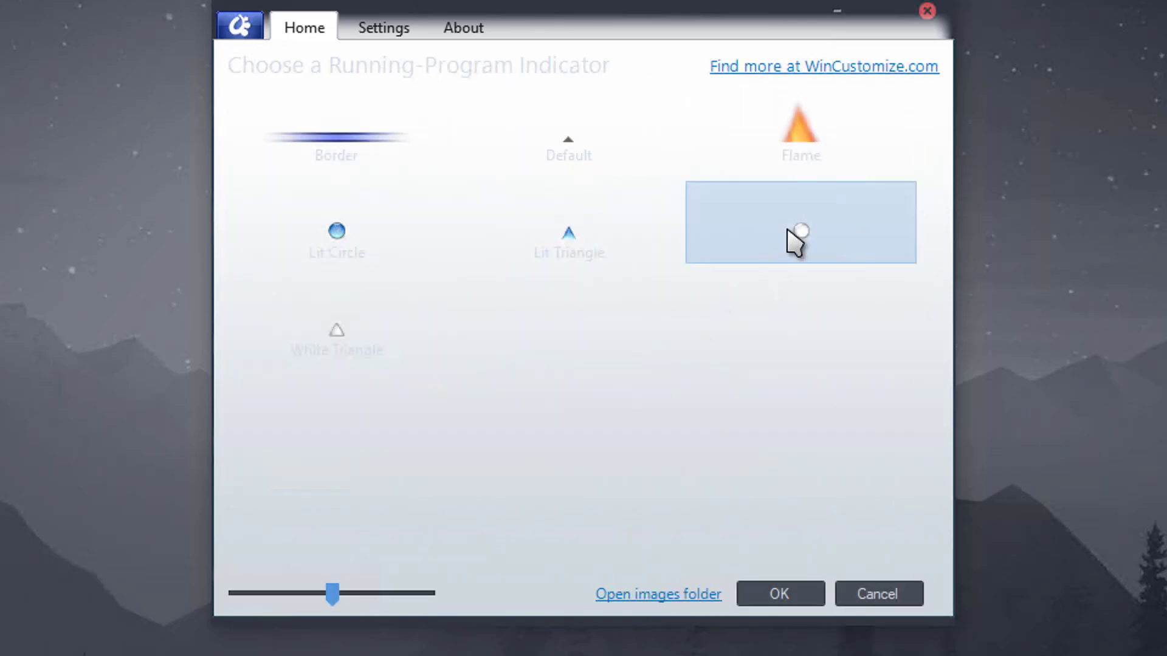
left_click_drag(337, 602, 316, 602)
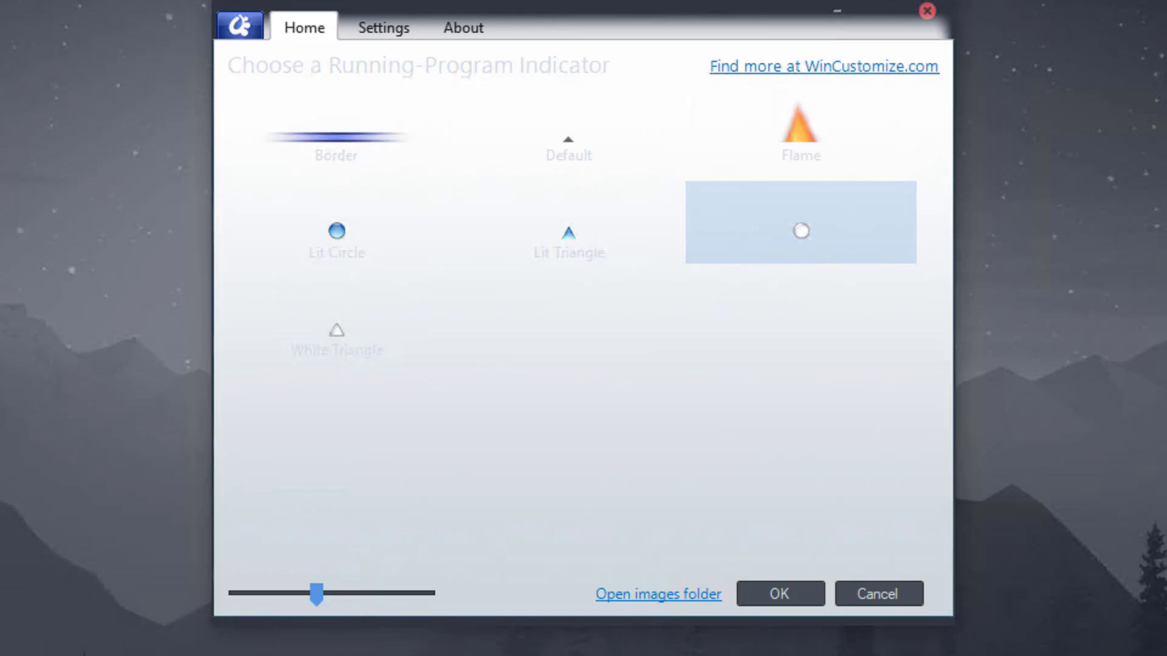
left_click(811, 596)
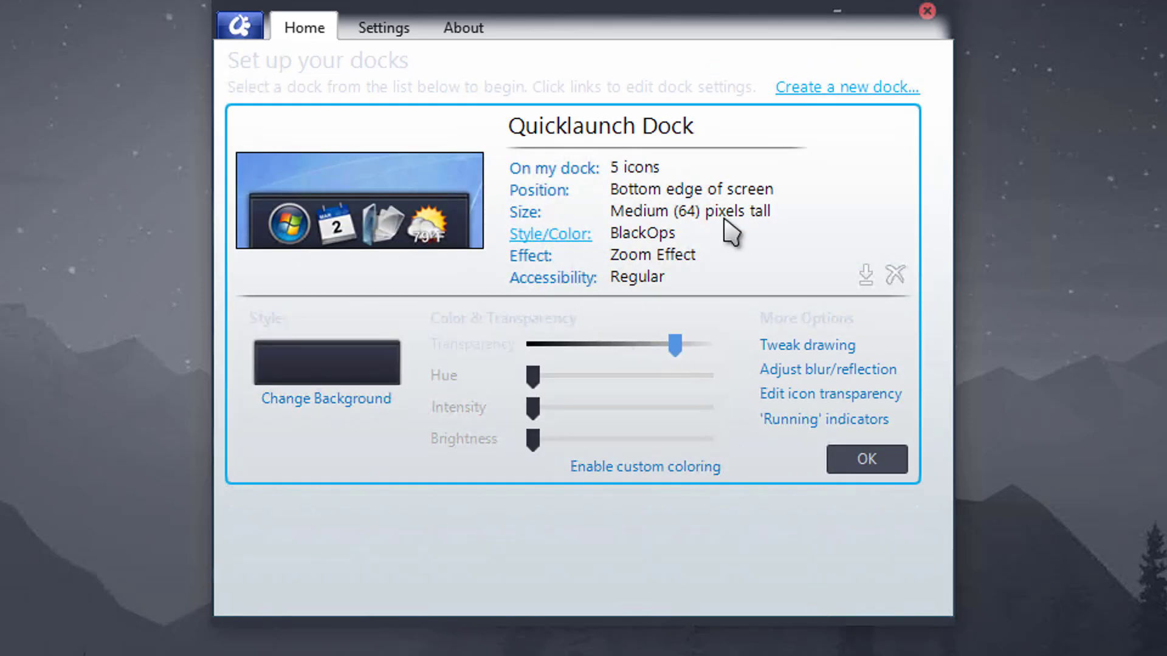
left_click(875, 463)
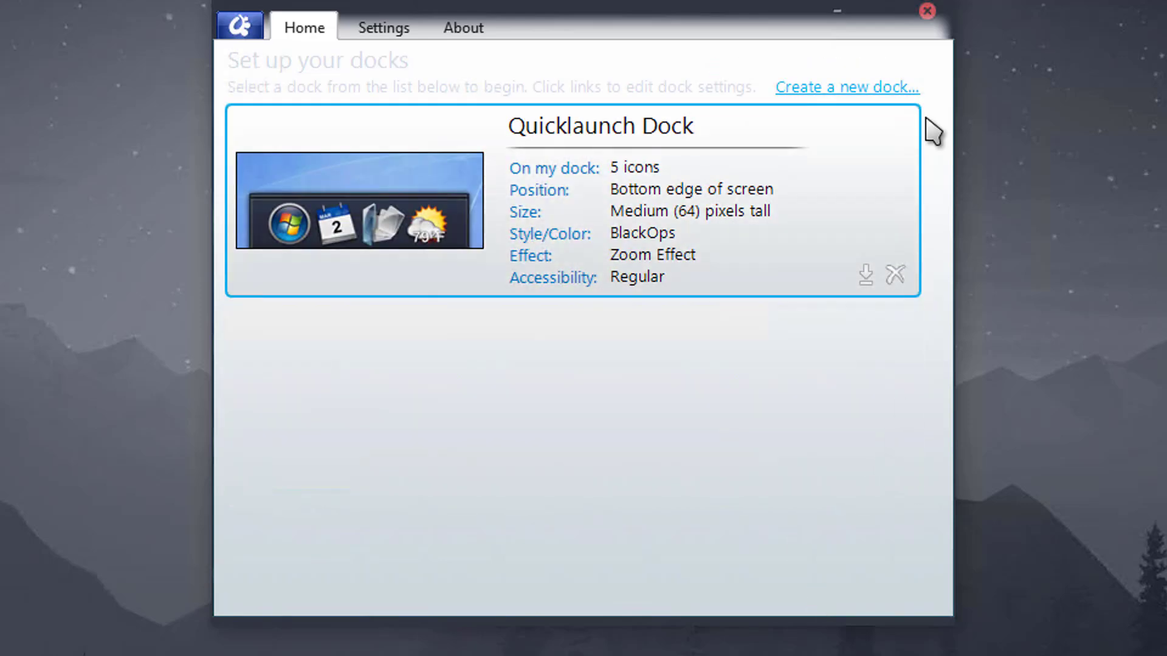
left_click(927, 10)
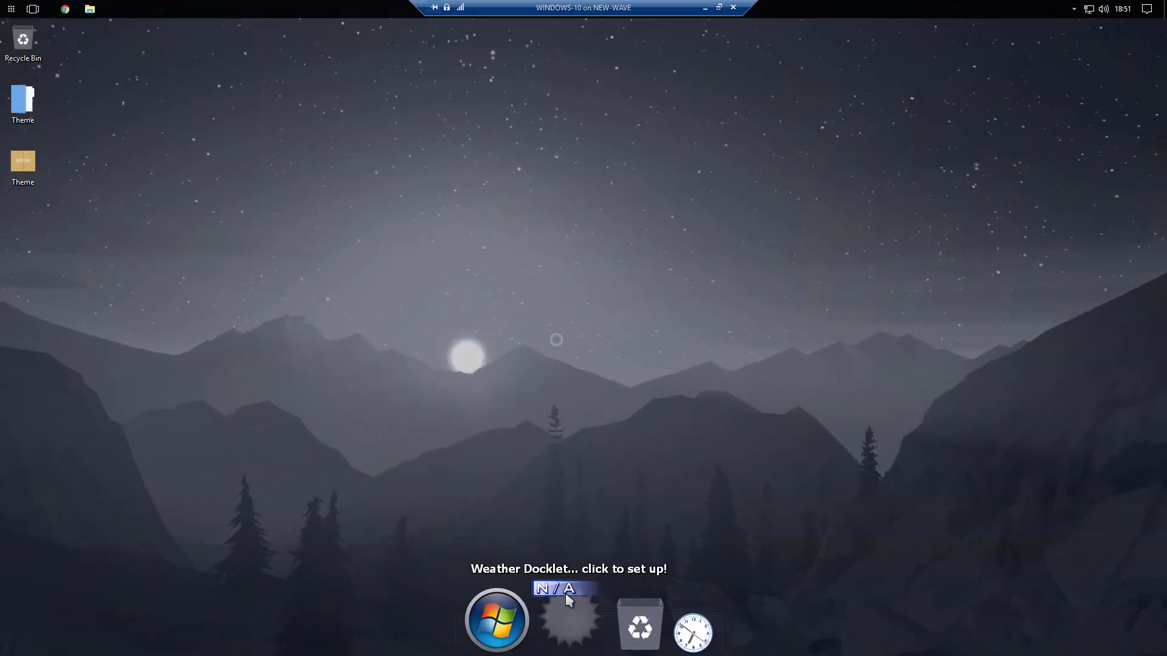
Remove the Weather docklet and the Start Menu entry from the dock, confirming each removal.
right_click(558, 617)
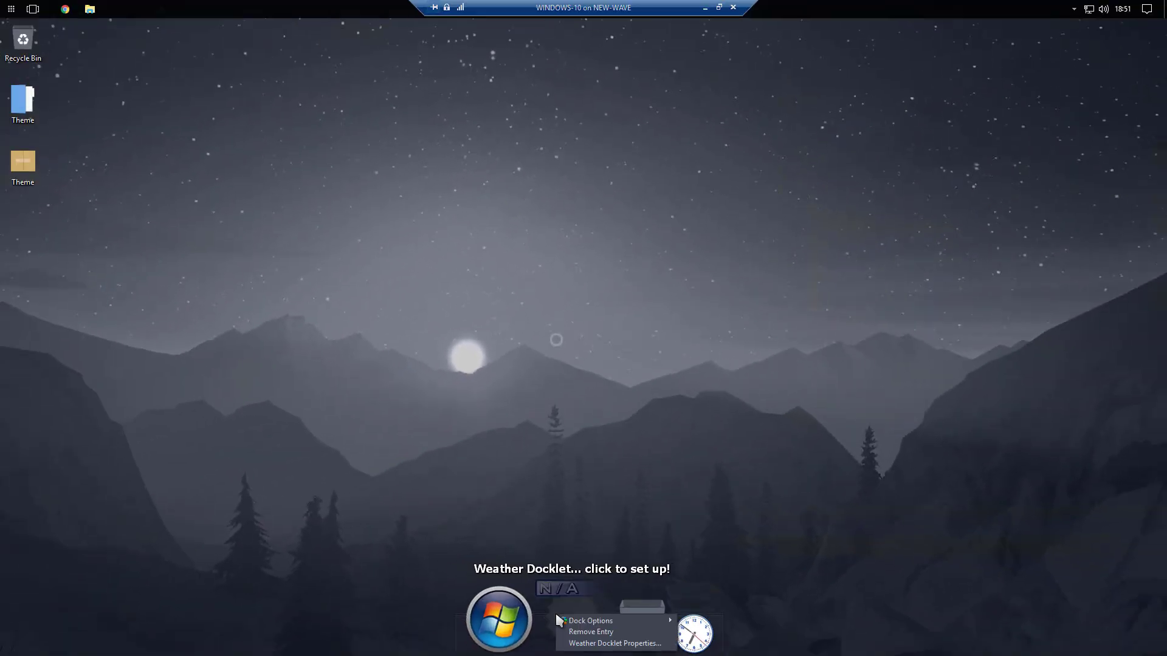
left_click(602, 632)
left_click(619, 362)
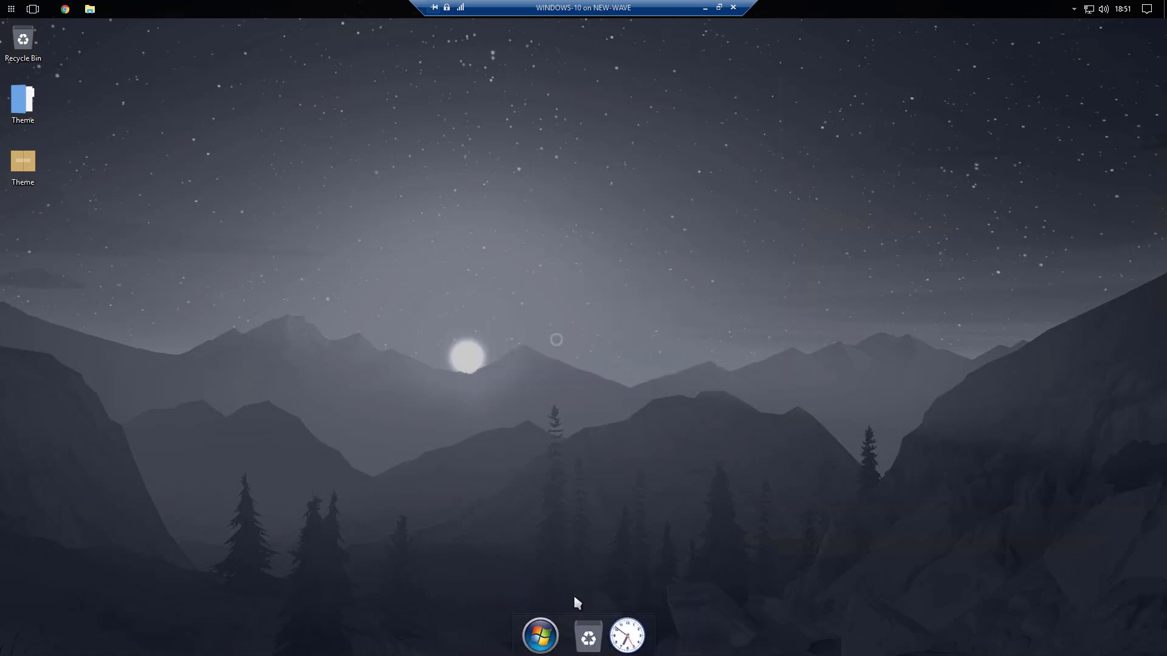
right_click(544, 623)
left_click(584, 606)
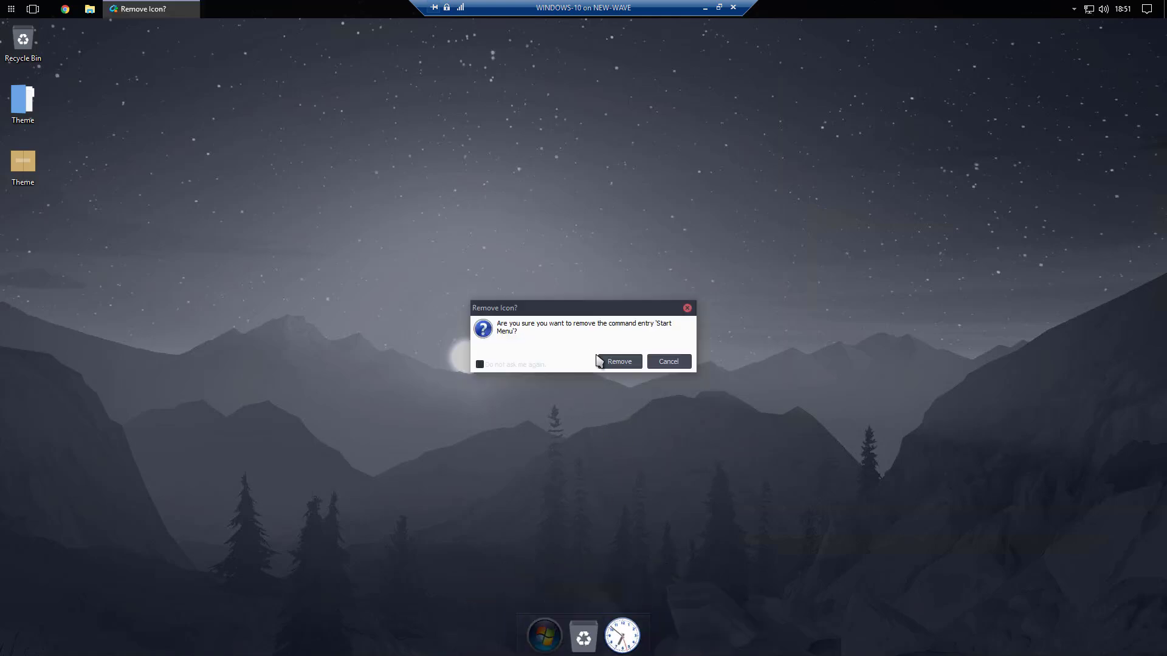
left_click(615, 361)
Move the Recycle Bin after the clock in the dock and remove the clock docklet.
left_click_drag(575, 645, 623, 641)
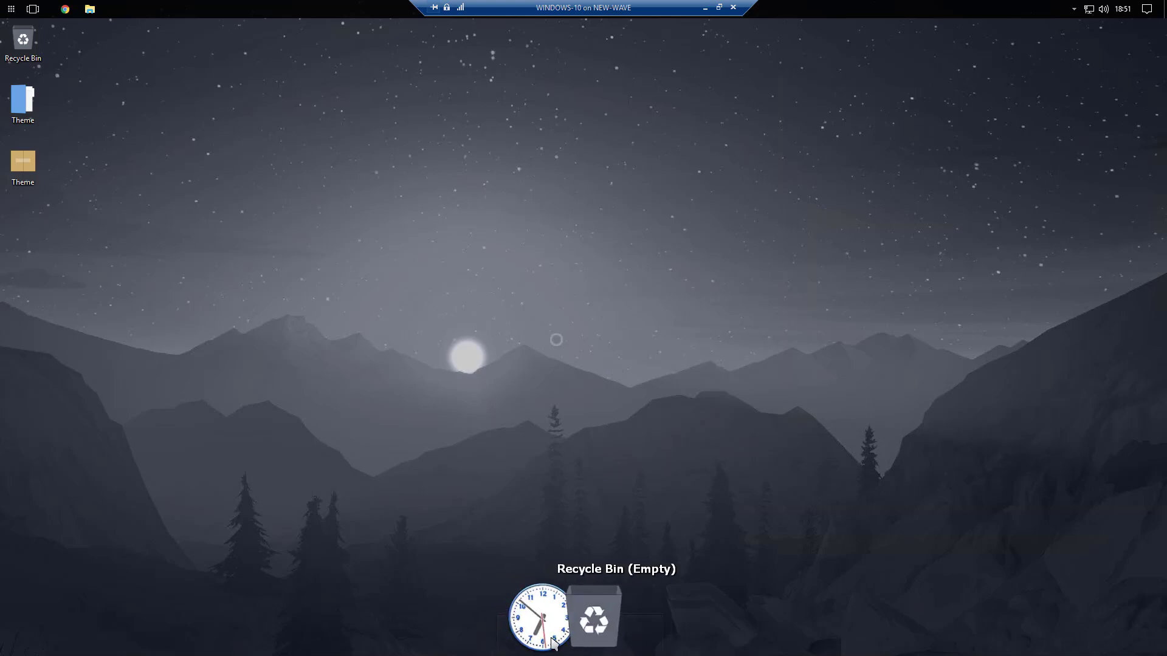
right_click(562, 620)
left_click(603, 593)
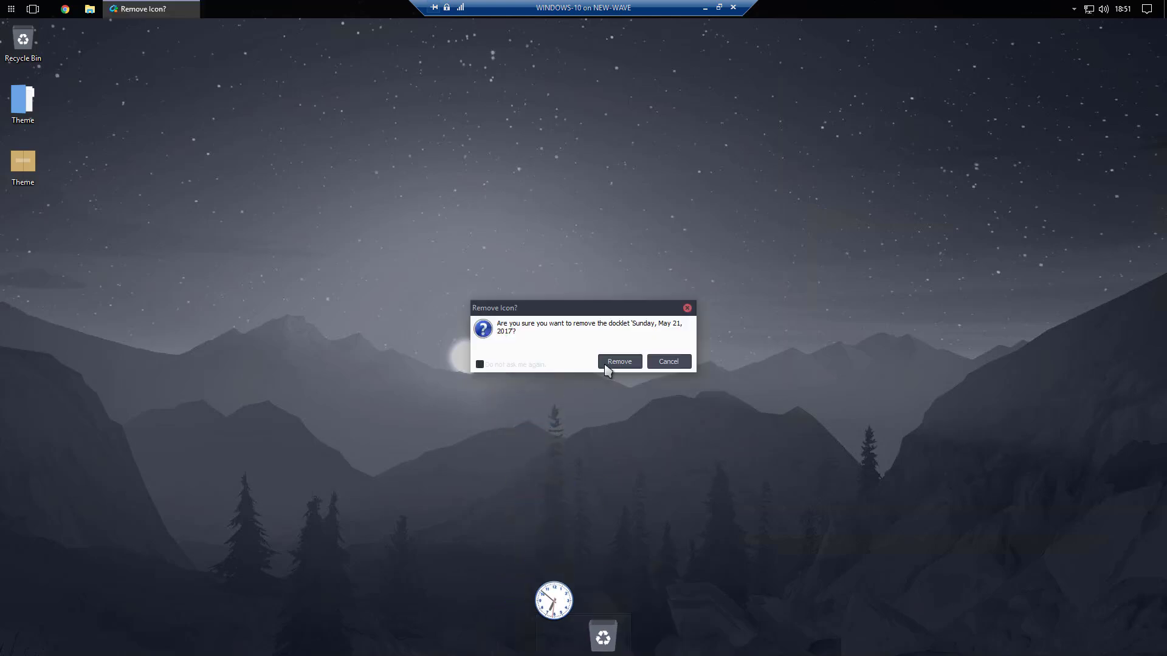
left_click(617, 361)
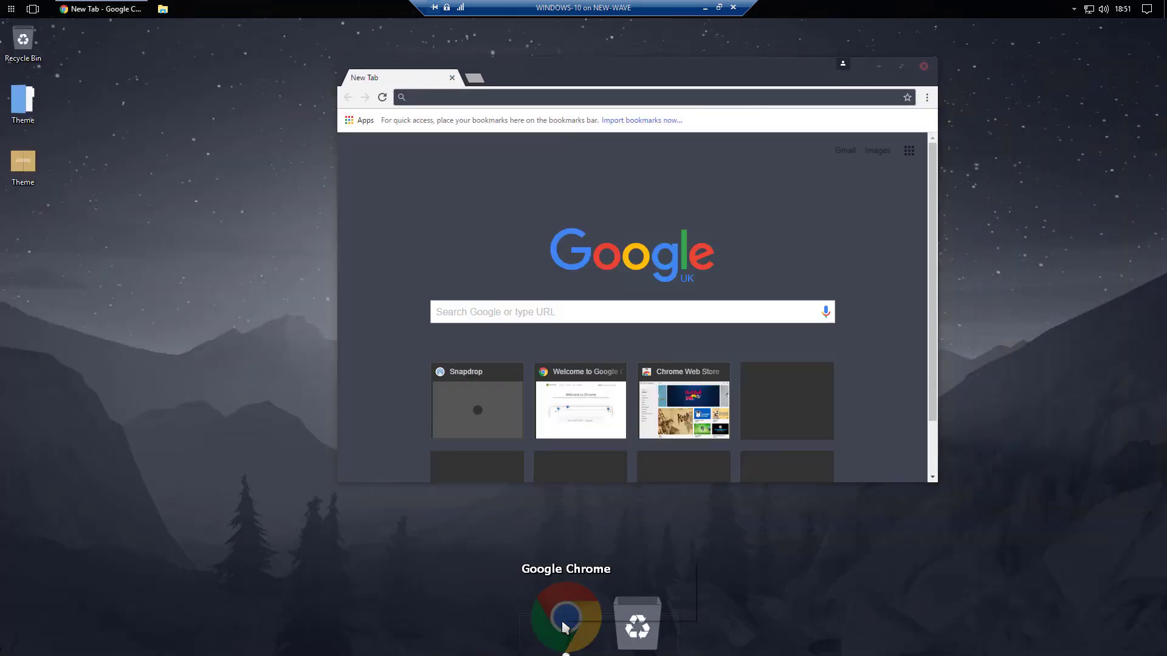
Pin the running Google Chrome to the dock, and open and accept its shortcut properties without edits.
left_click_drag(564, 626, 569, 615)
left_click(632, 598)
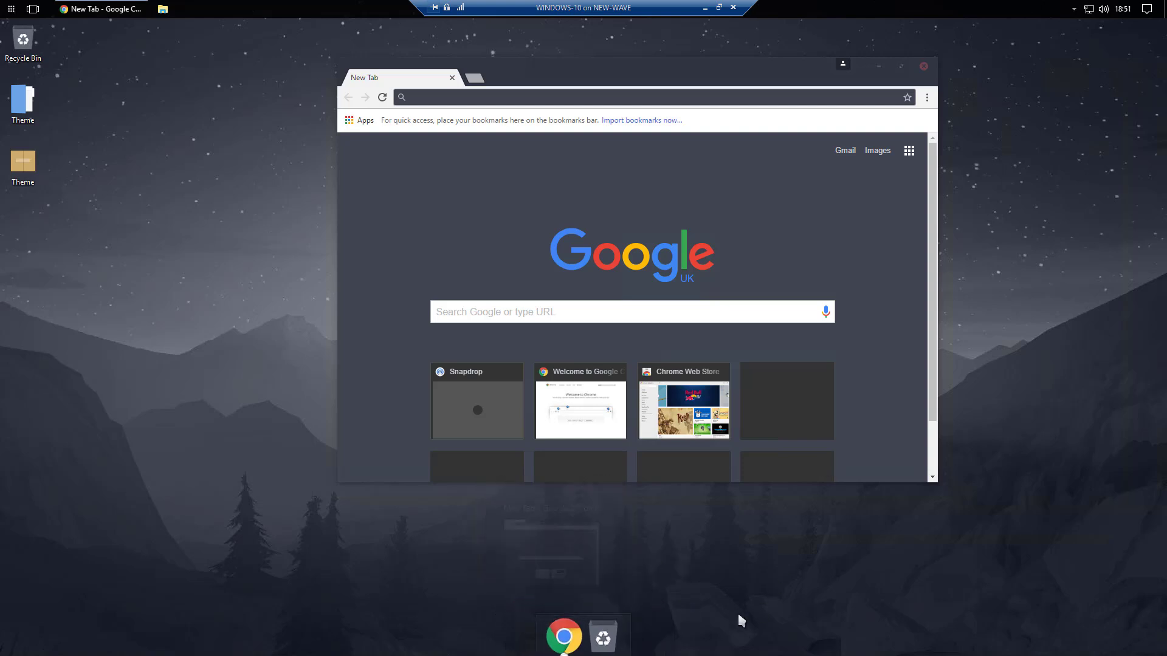
right_click(570, 631)
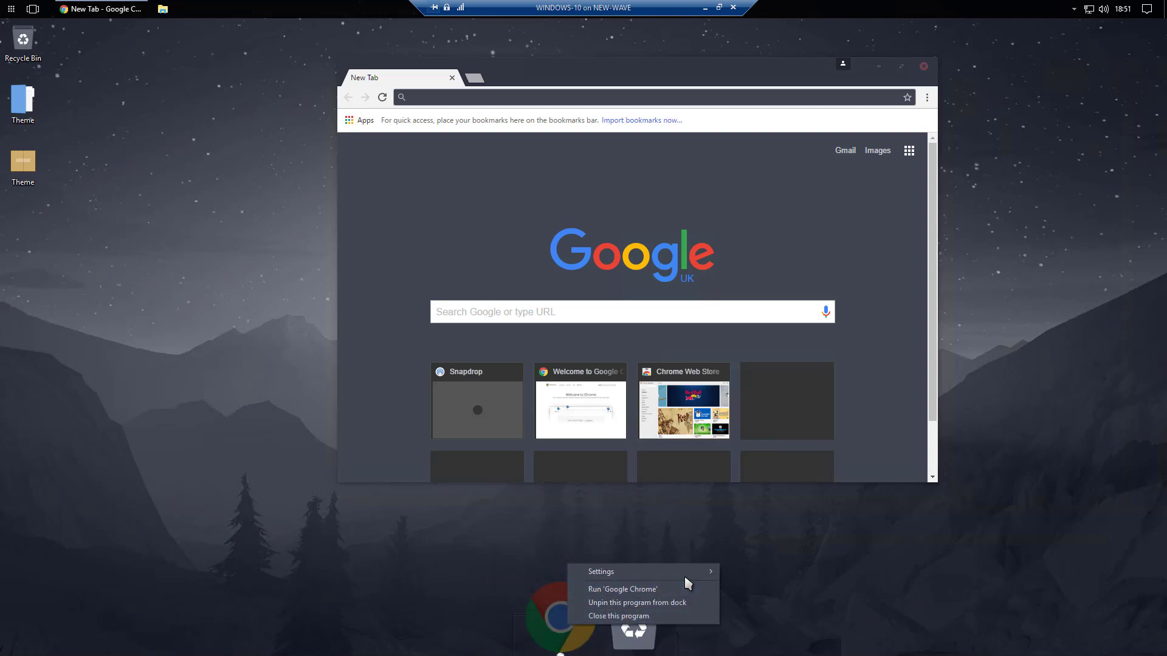
mouse_move(686, 579)
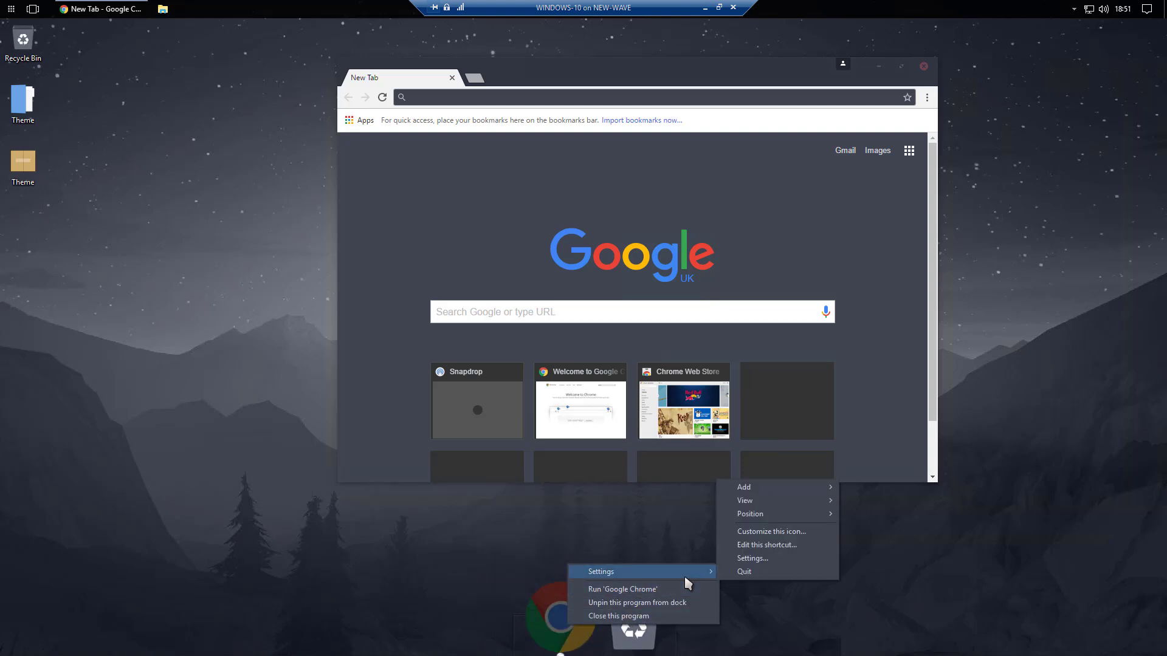
left_click(814, 547)
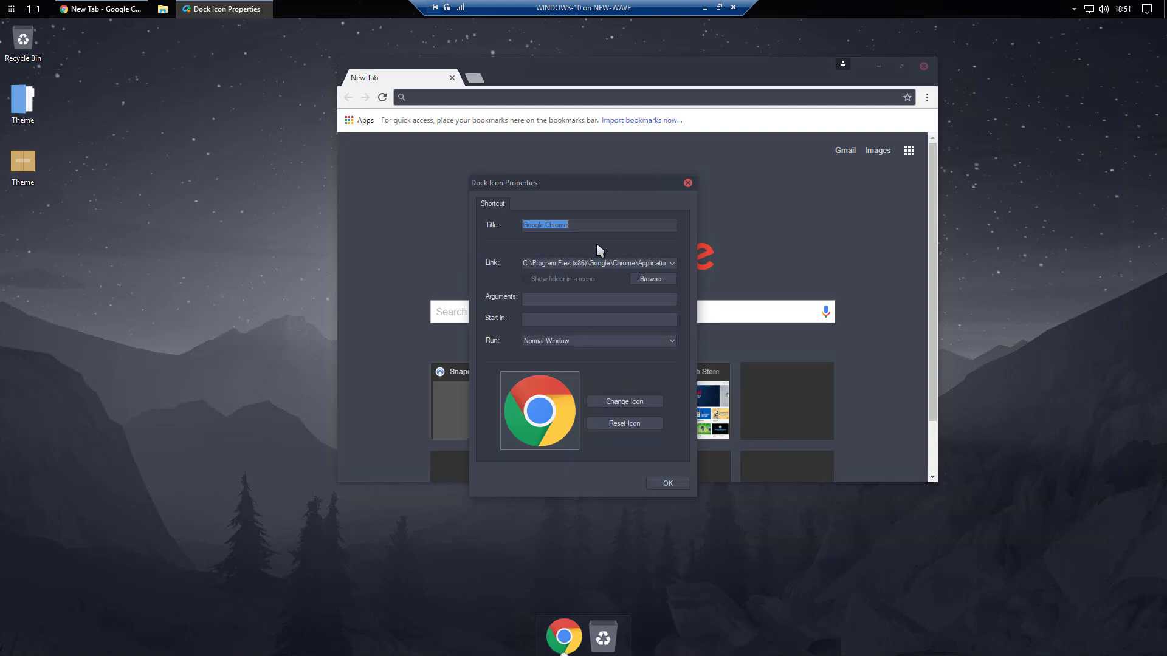
left_click(668, 484)
Edit the Recycle Bin's dock icon properties to clear its title, and accept the change.
right_click(603, 626)
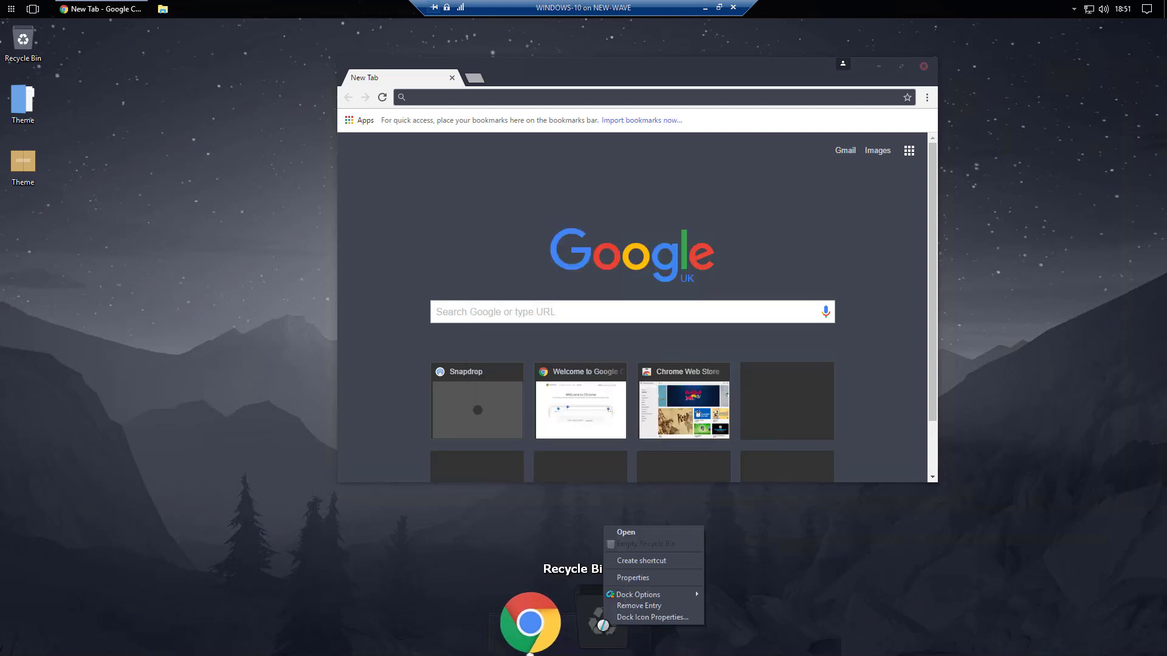
mouse_move(676, 600)
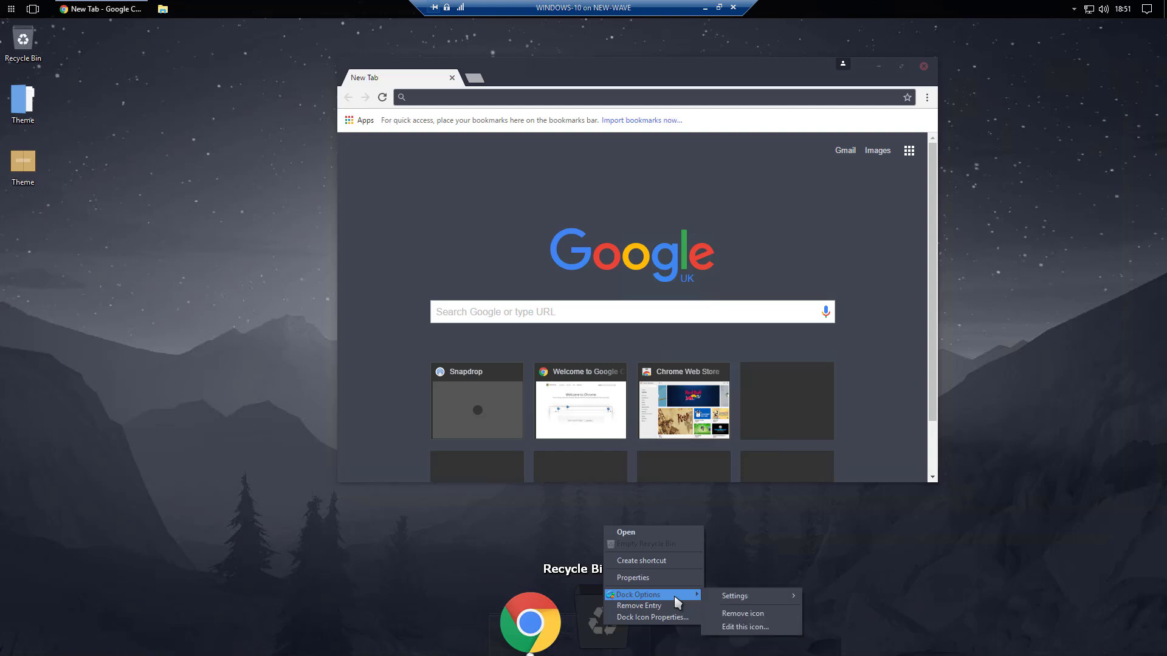
left_click(760, 628)
key("BackSpace")
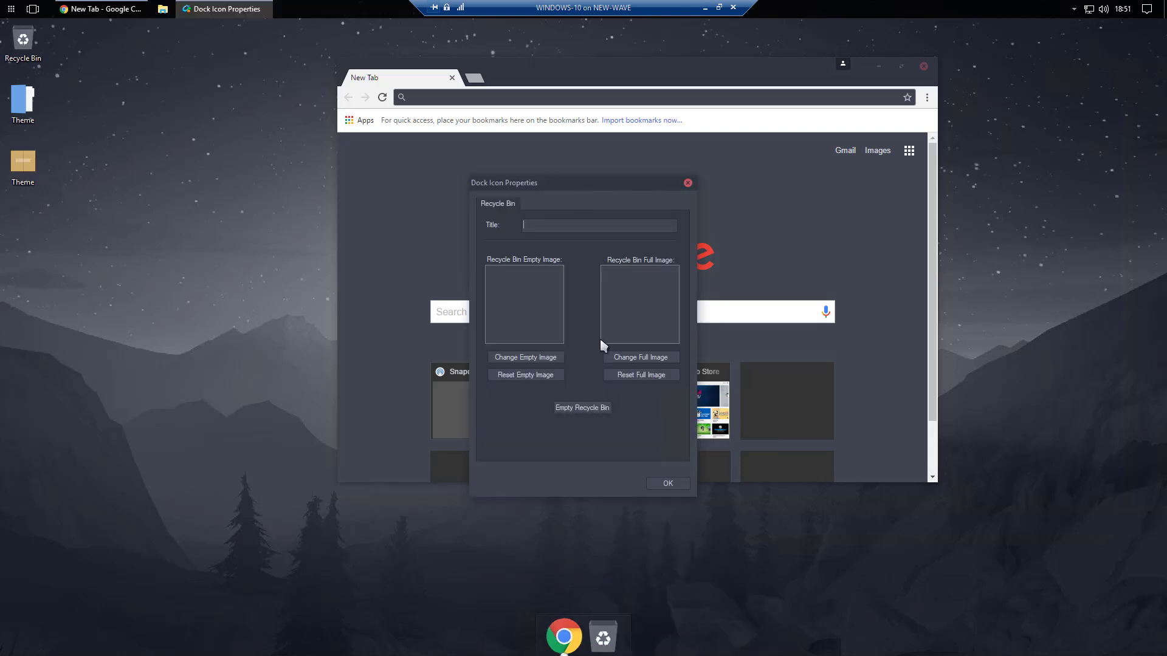
left_click(673, 483)
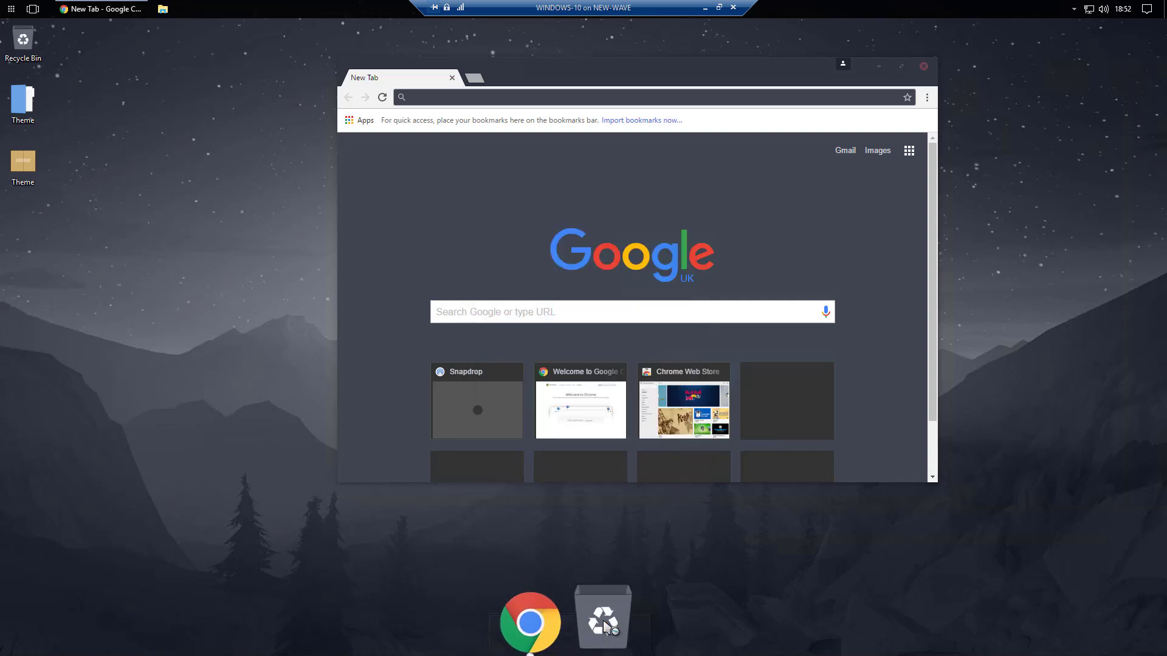